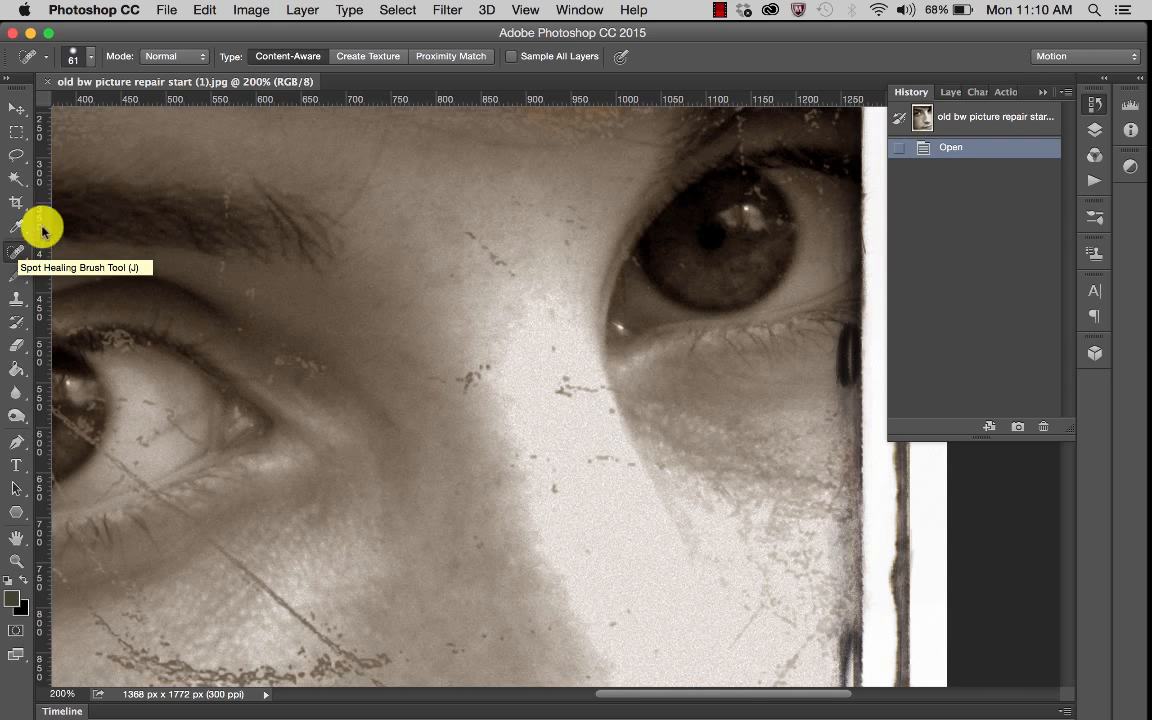
Set the Spot Healing Brush to Content-Aware and heal the scratch on the nose bridge beside the right-hand eye's inner corner.
click(290, 57)
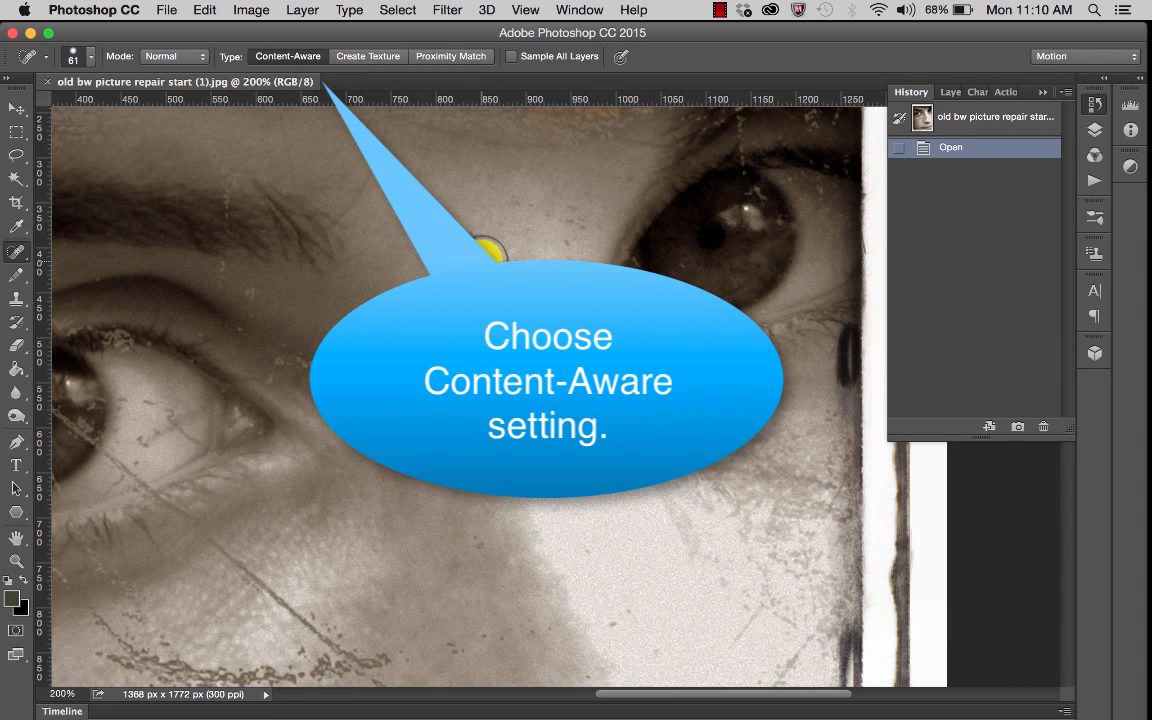
click(88, 57)
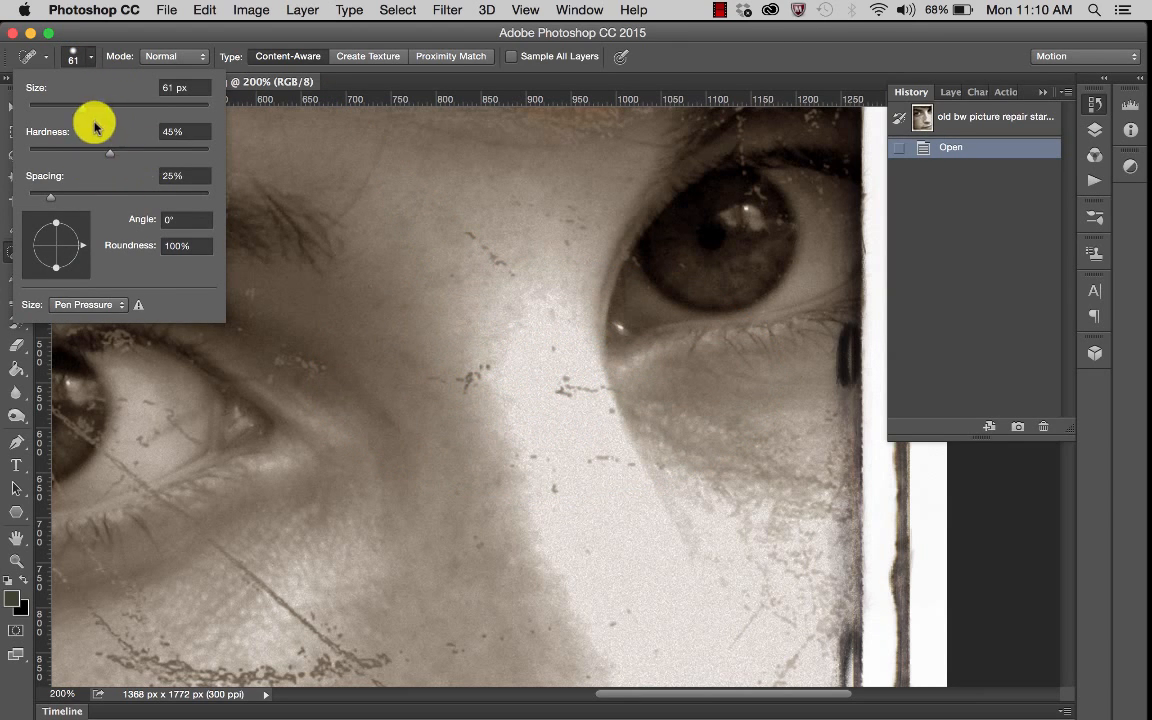
click(551, 343)
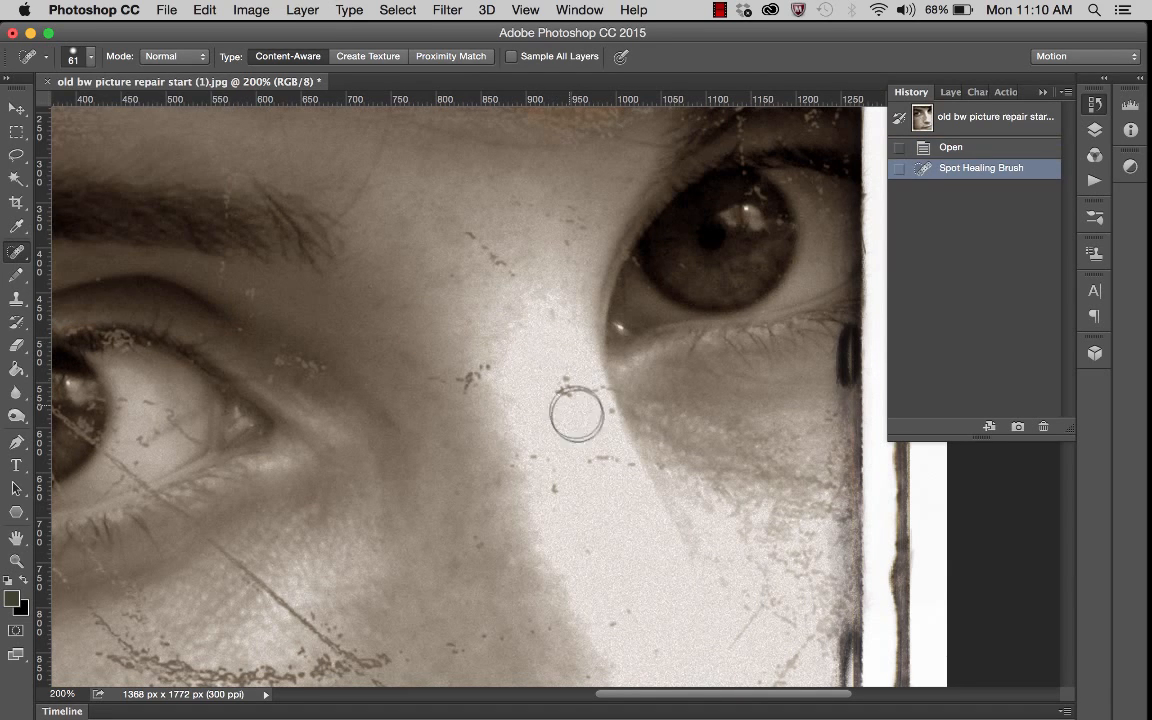
click(567, 384)
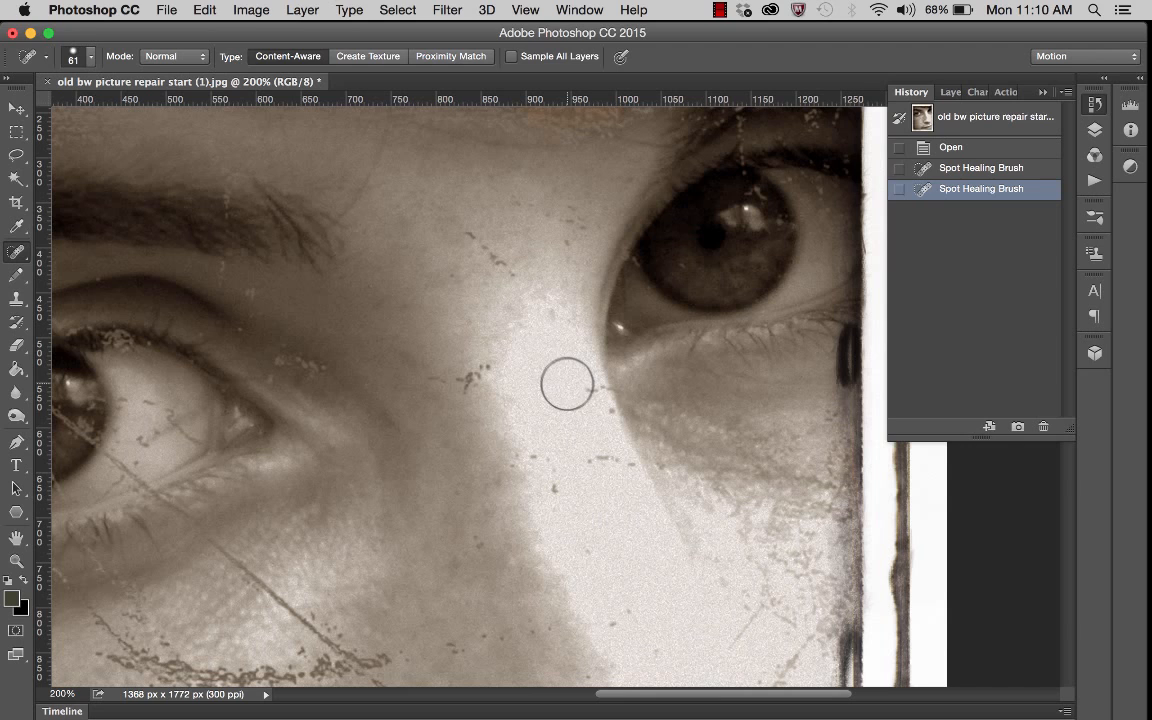
click(581, 391)
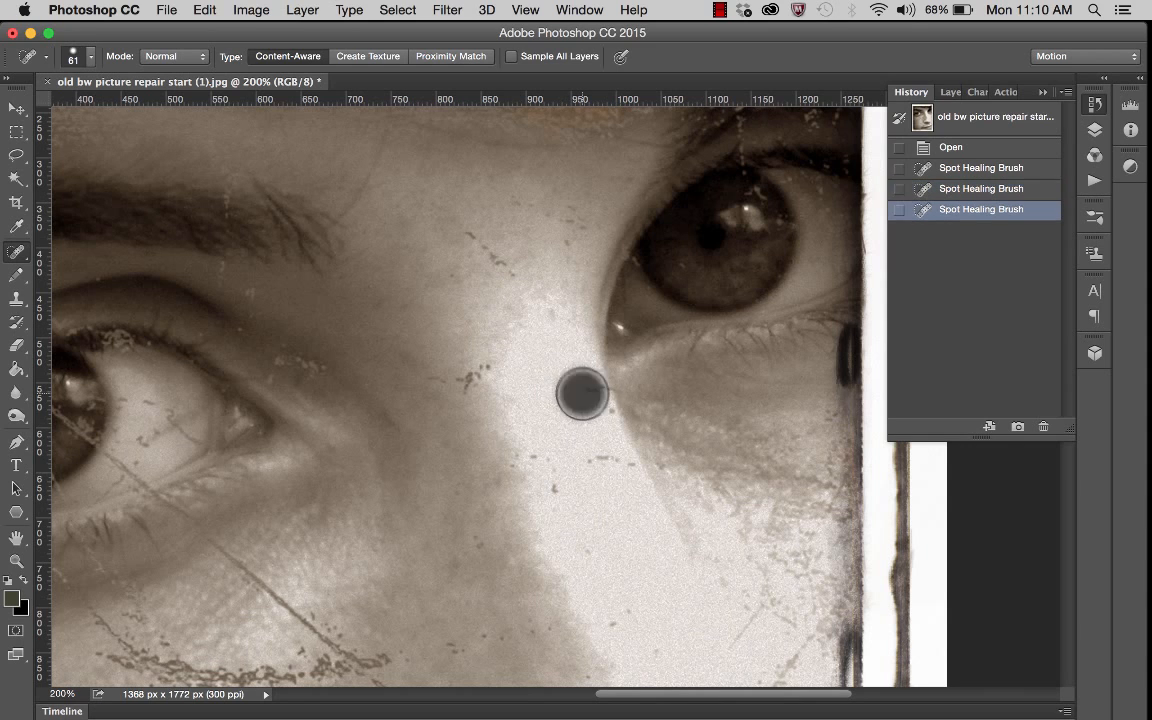
Heal the row of marks and the scattered specks down the bright ridge of the nose.
click(550, 461)
click(503, 443)
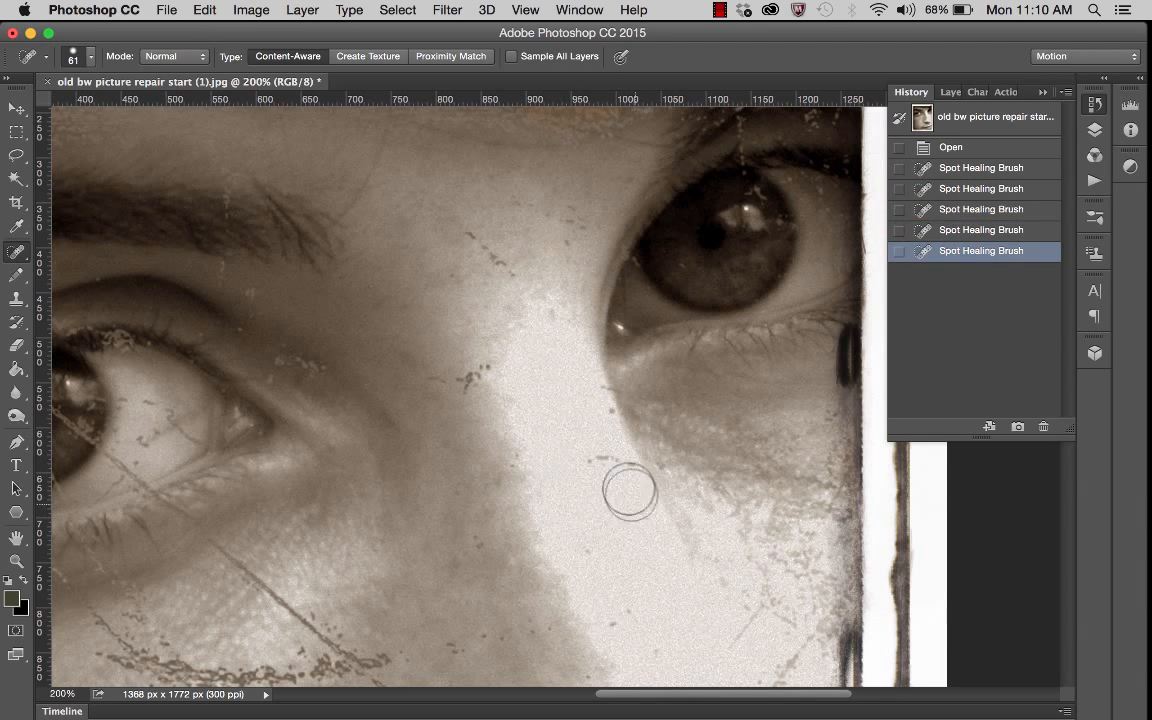
click(602, 461)
click(614, 472)
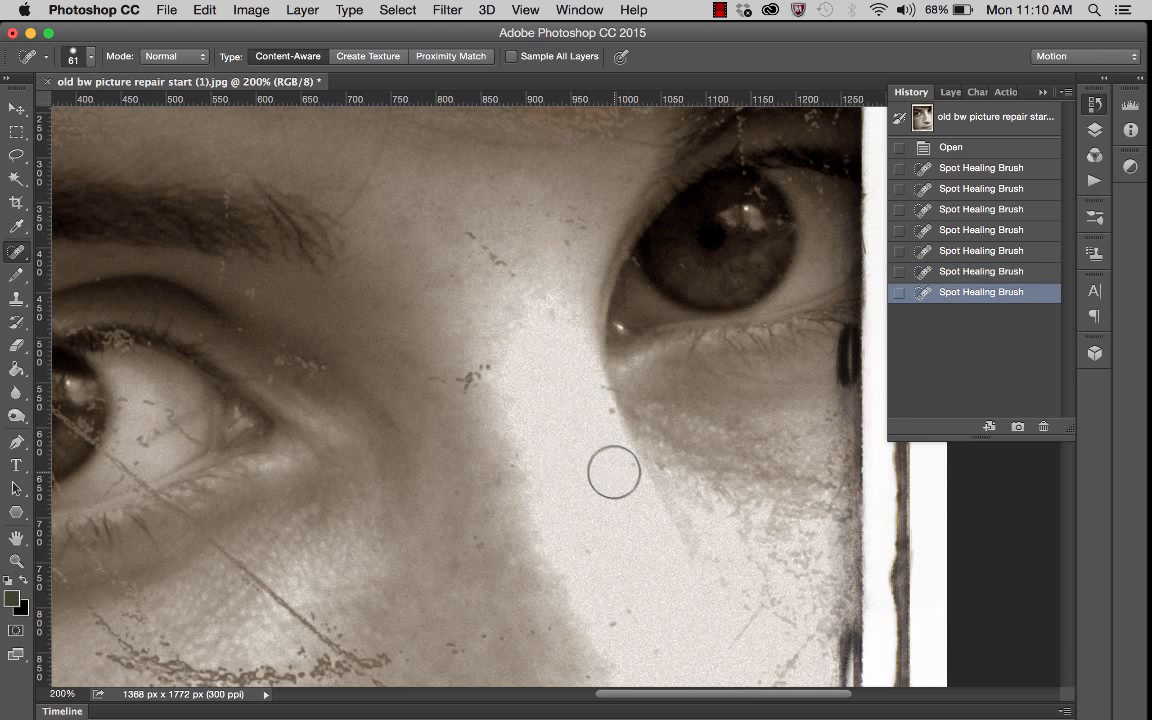
click(592, 556)
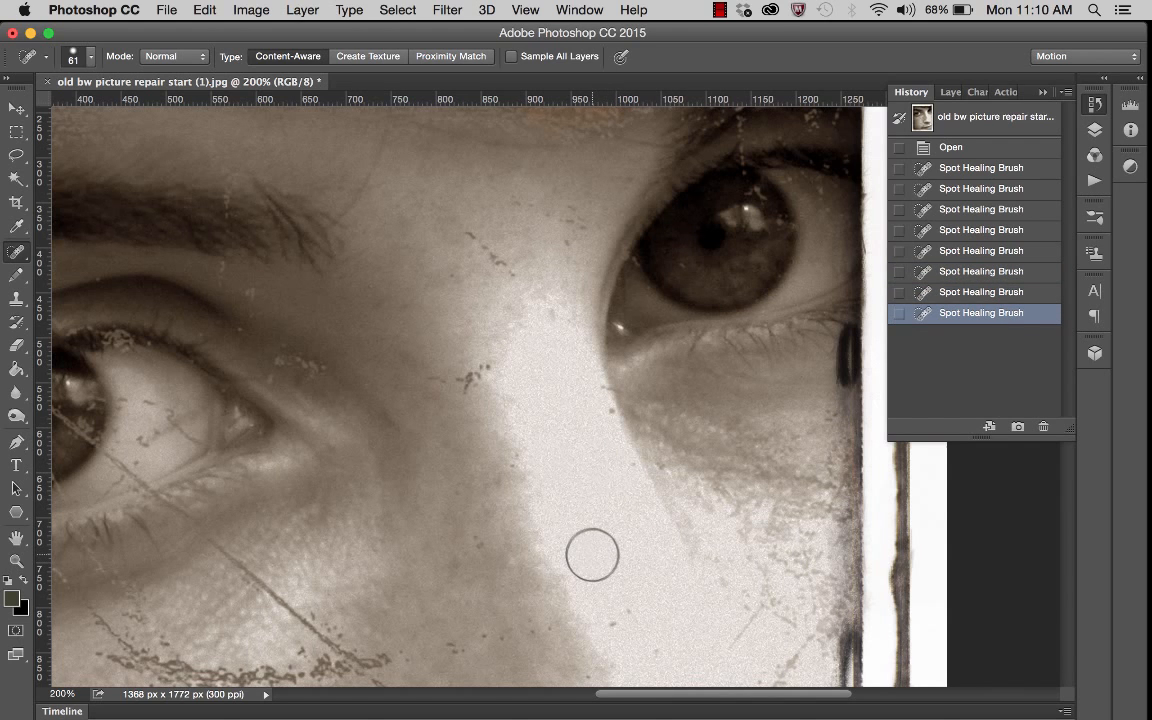
click(622, 620)
click(651, 646)
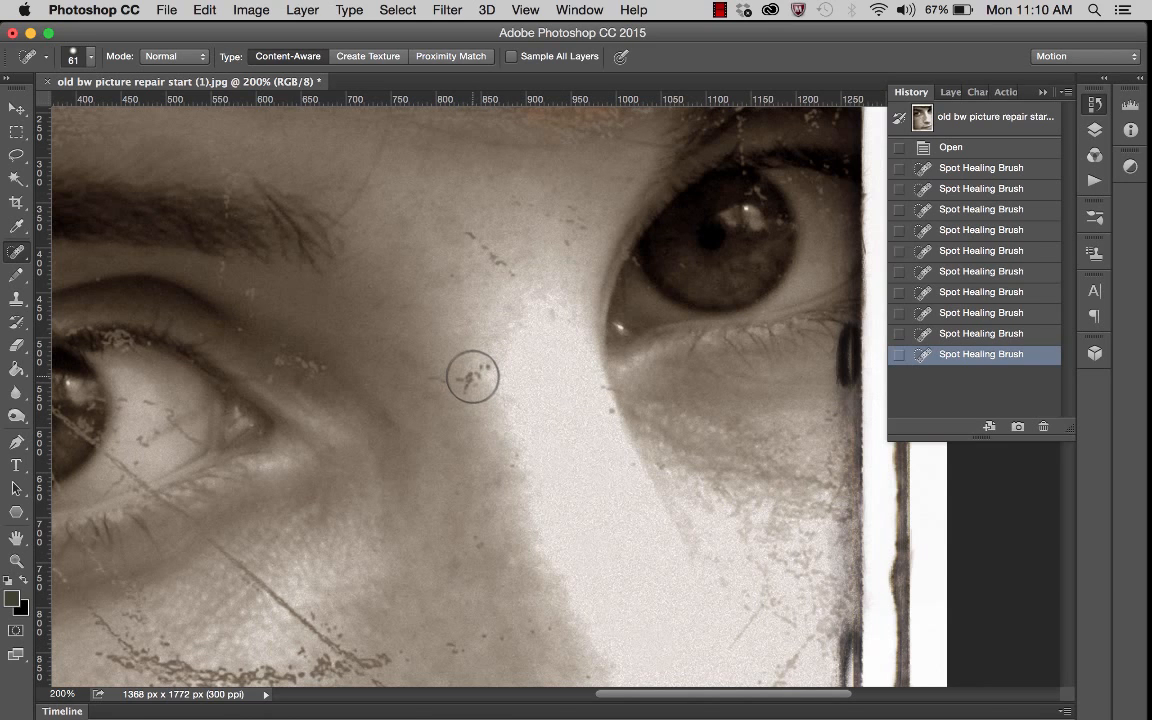
Heal the dark marks on the shaded side of the nose bridge and the specks between the eyebrows.
click(472, 377)
click(437, 383)
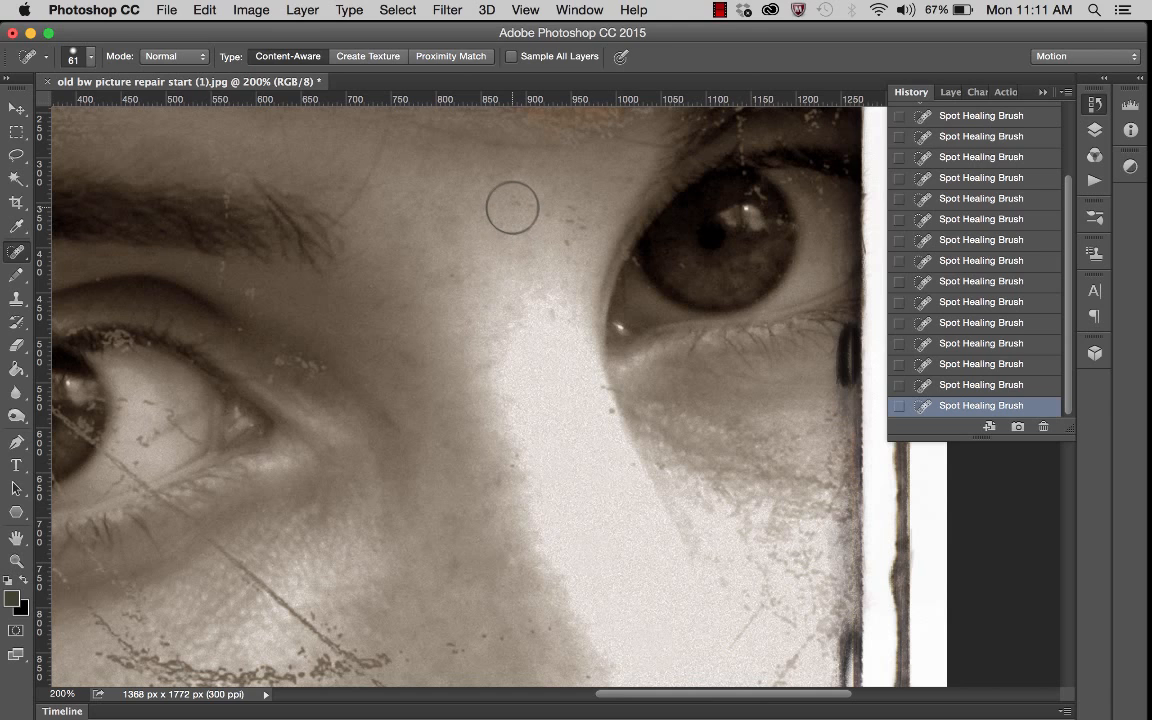
click(571, 224)
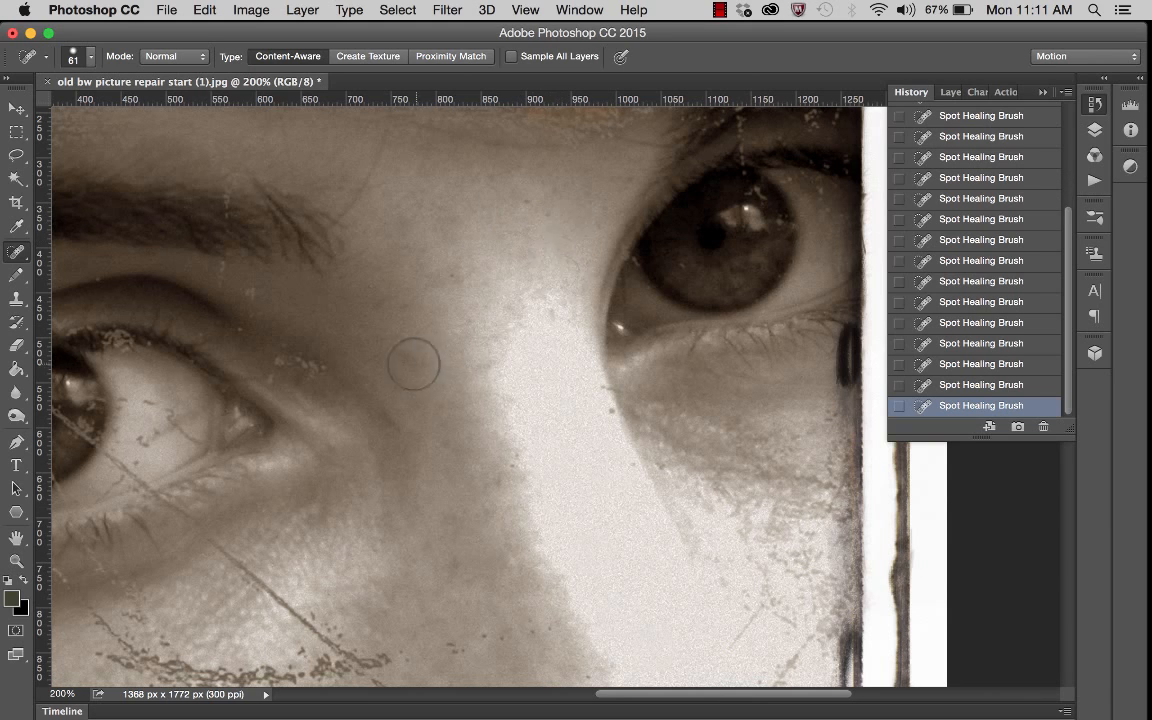
click(524, 188)
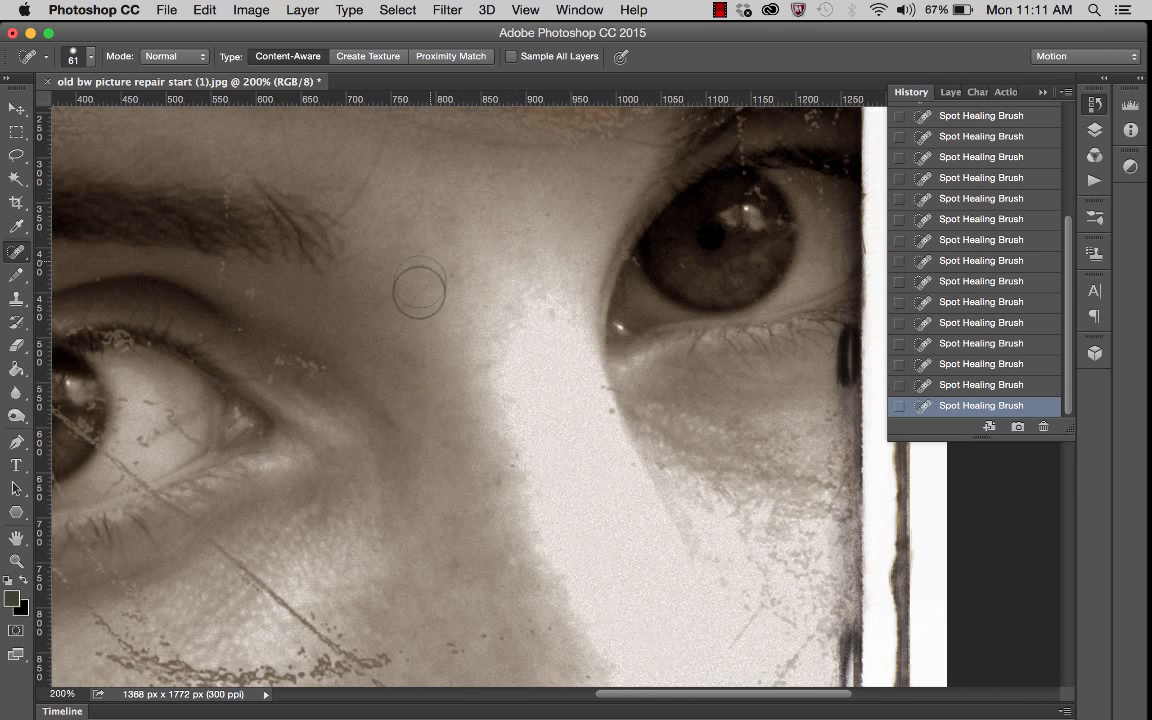
Convert the photo's color mode to Grayscale and discard the color information.
scroll(483, 424, up, 5)
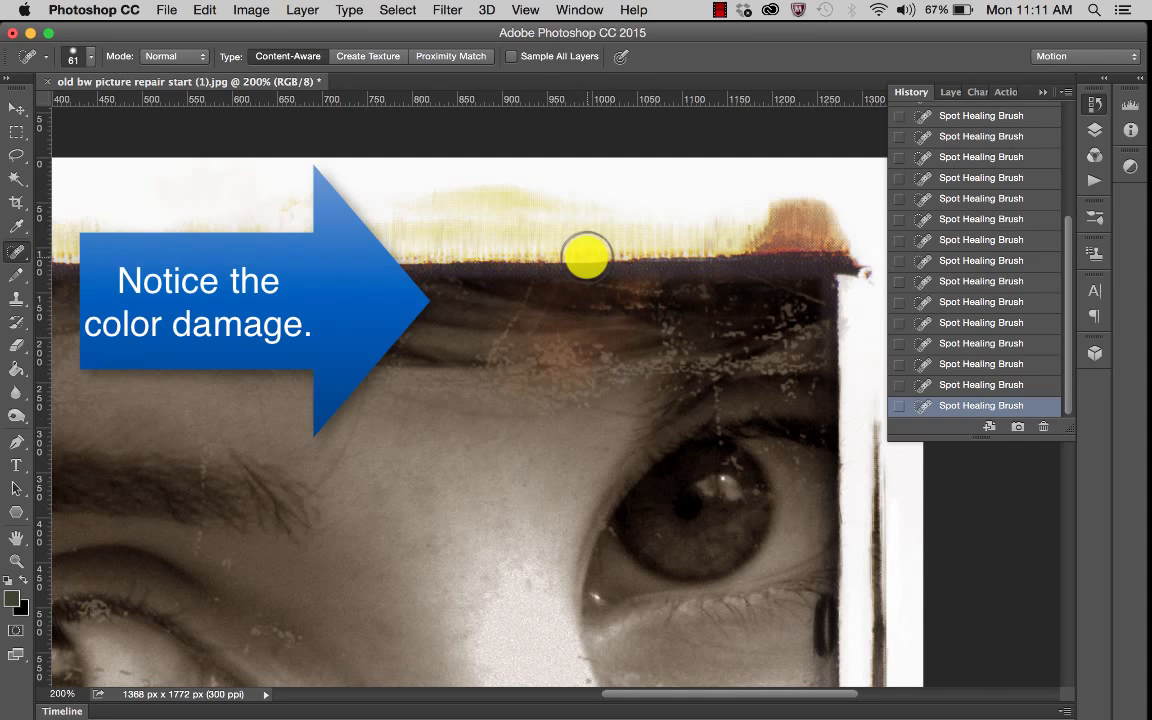
click(252, 10)
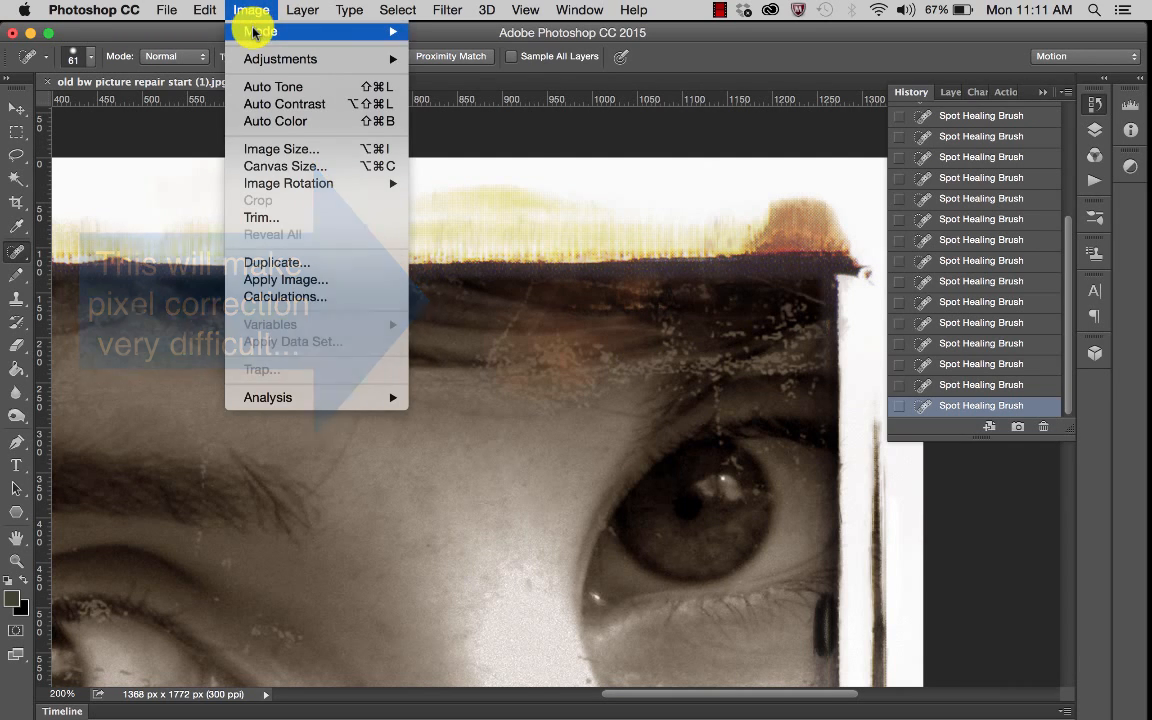
mouse_move(257, 28)
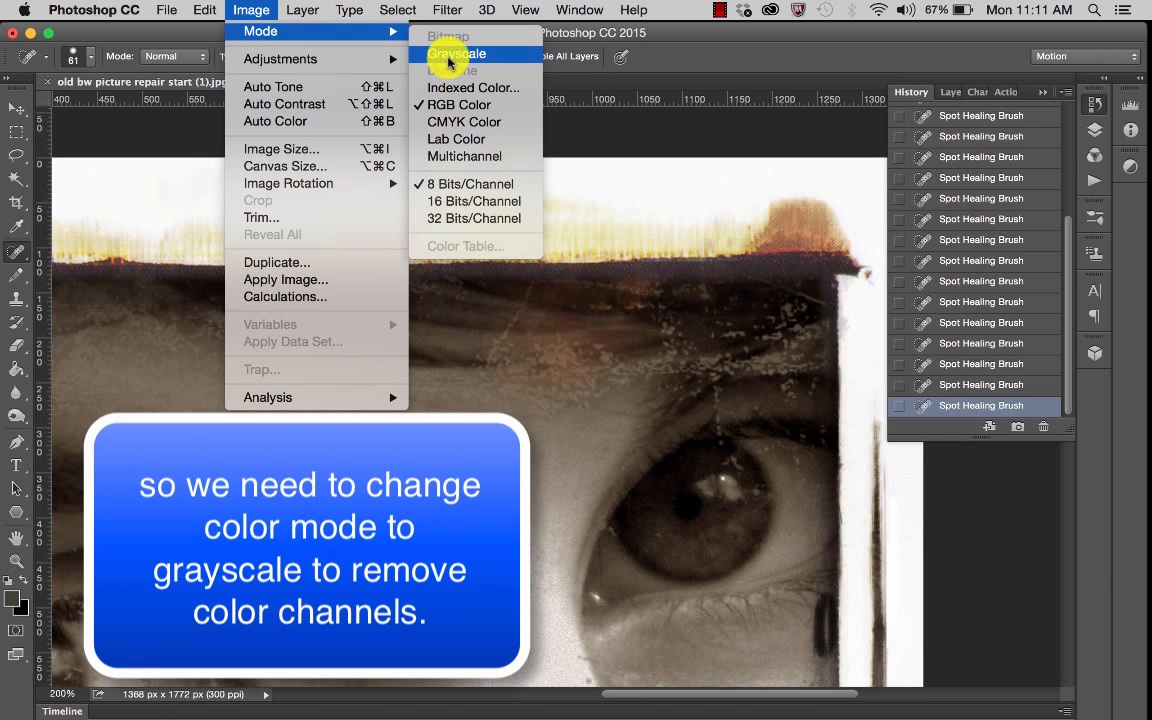
click(450, 58)
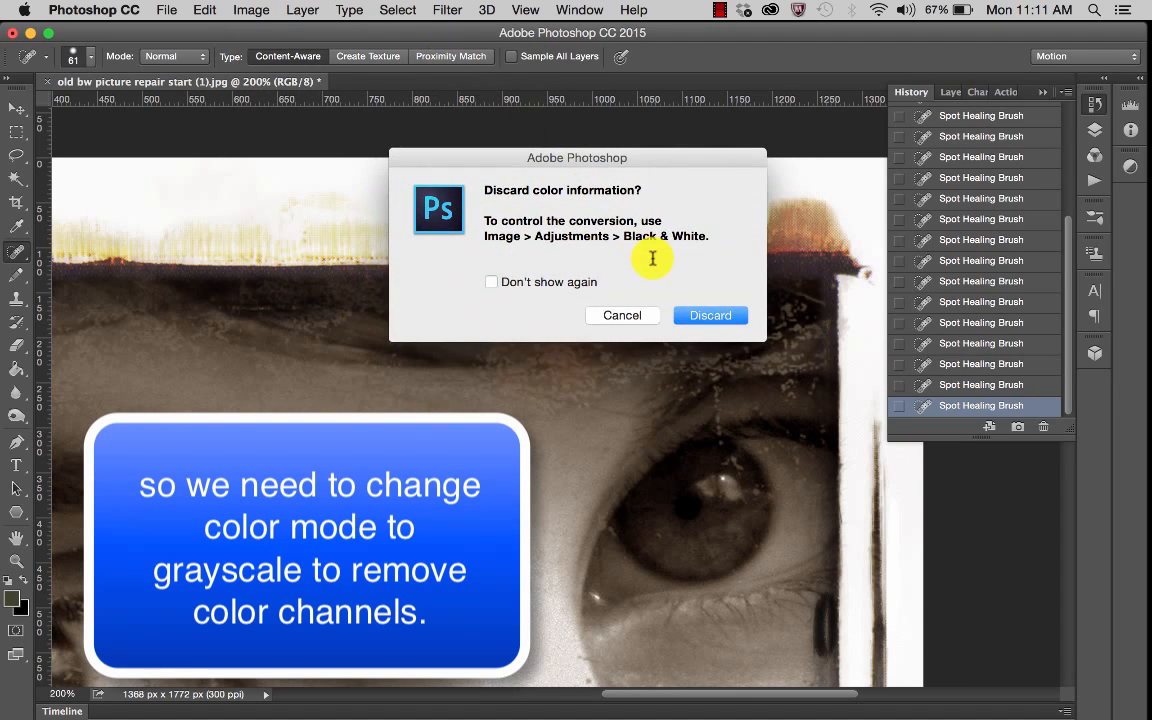
click(705, 317)
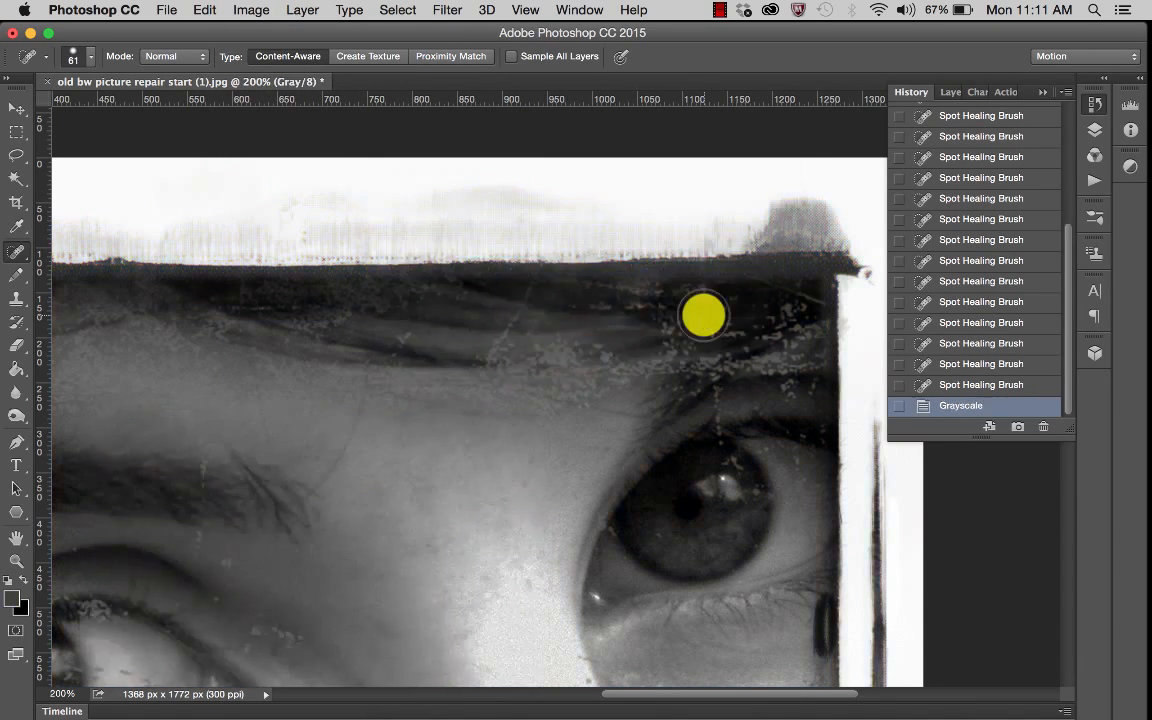
Review the healed texture across the face at 100%, and inspect the scratch on the right-hand cheek at 300%.
scroll(463, 481, down, 5)
scroll(463, 481, left, 2)
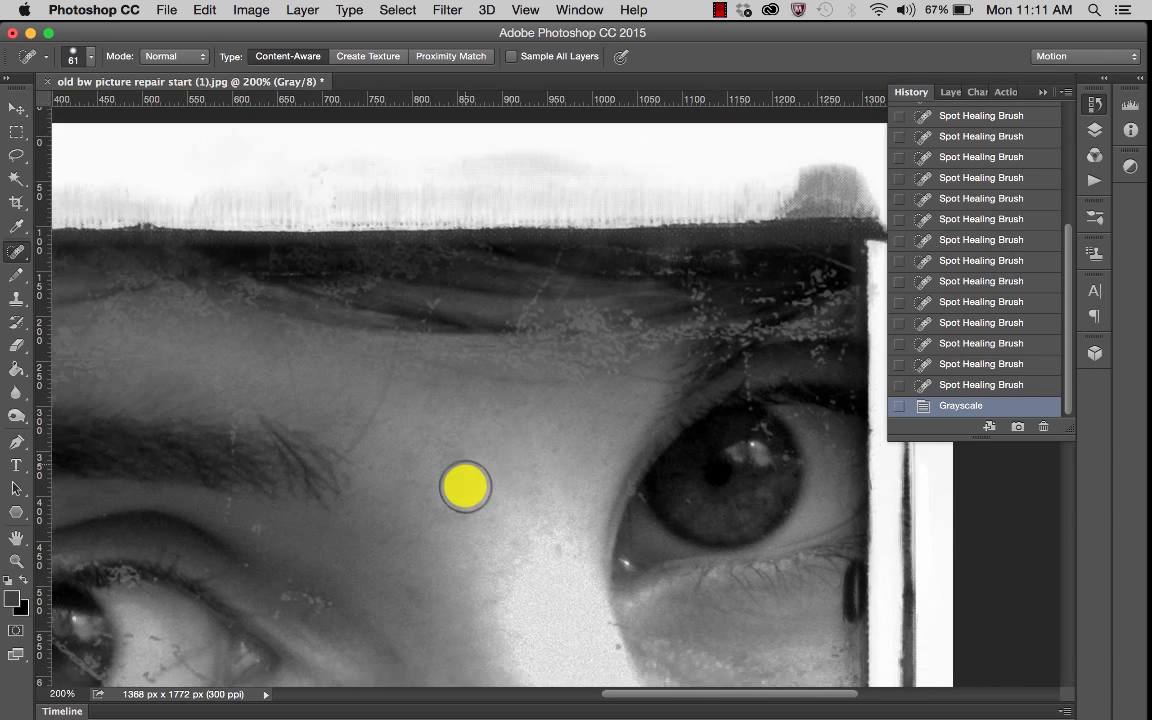
scroll(466, 486, up, 1)
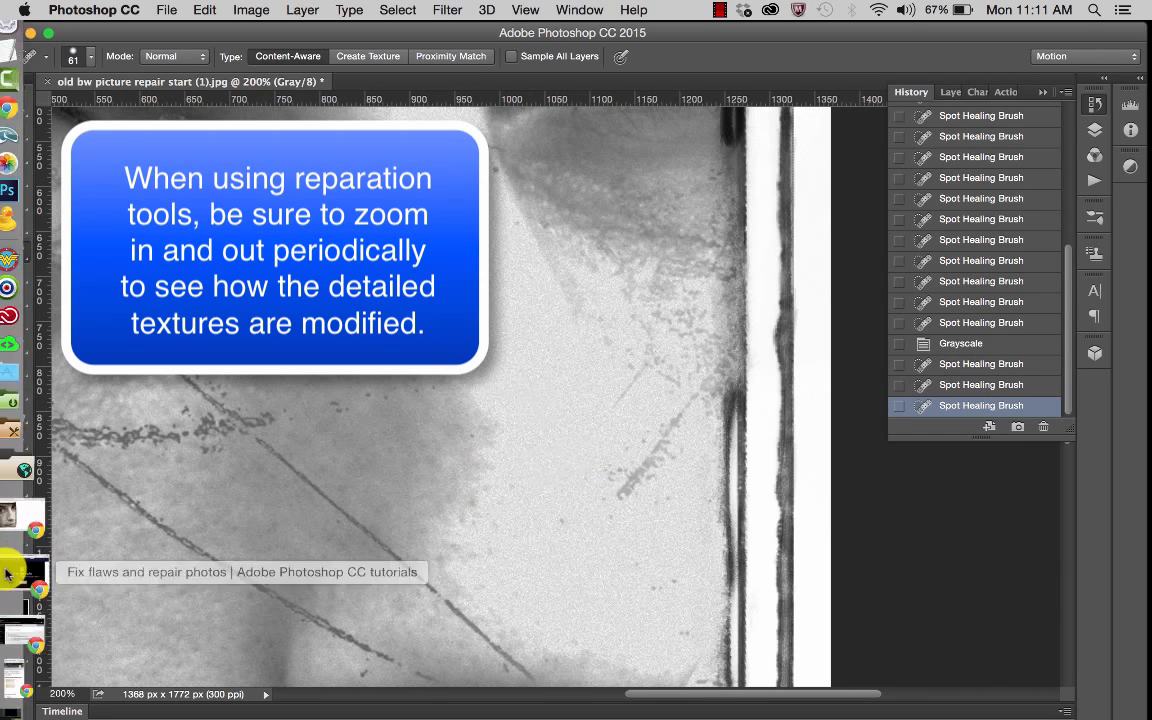
click(16, 561)
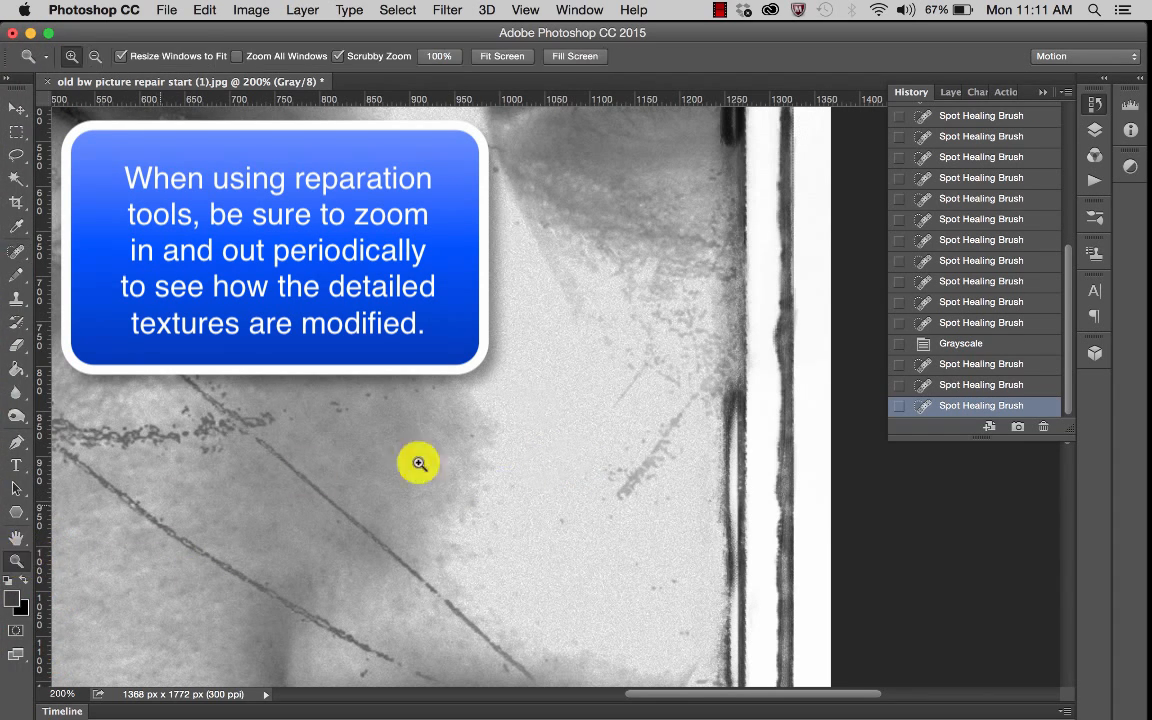
key(super+minus)
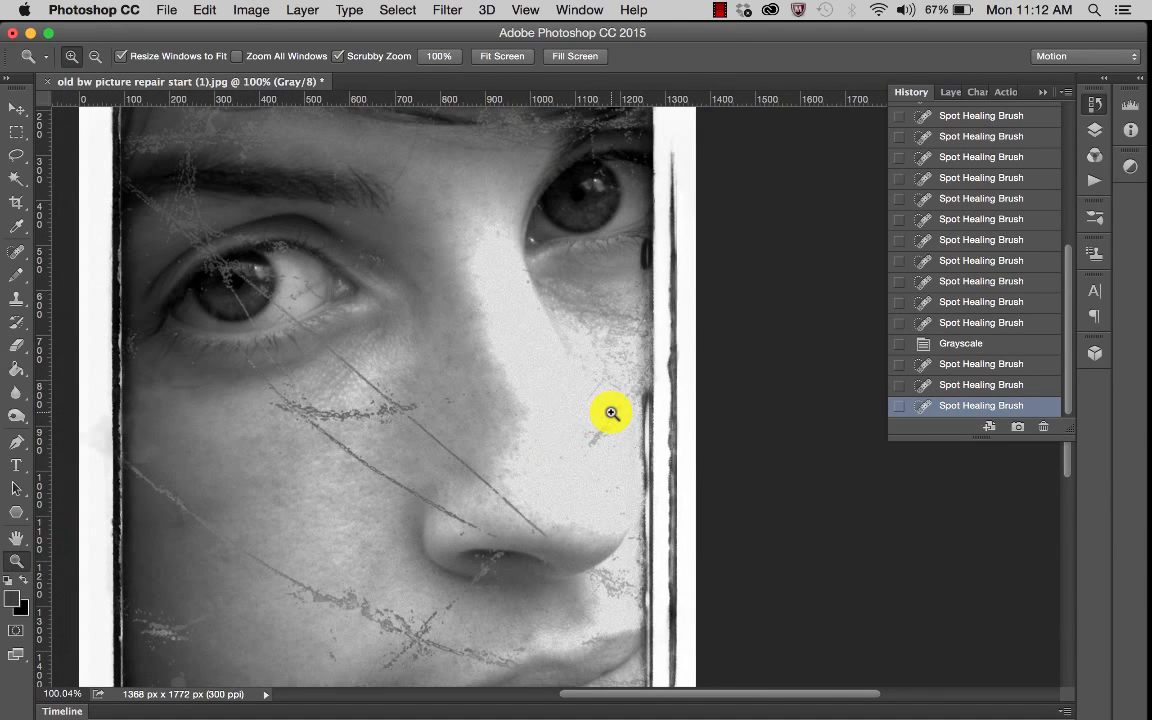
click(594, 437)
click(594, 437)
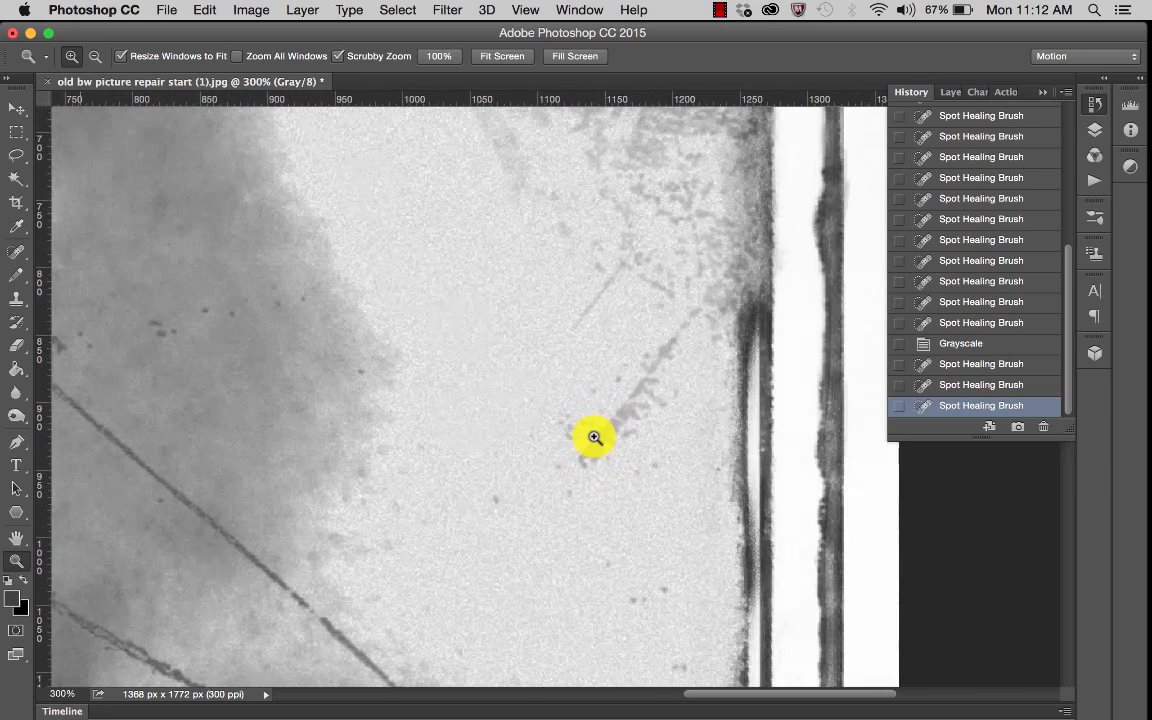
Try the Spot Healing Brush's Create Texture type on the lower end of the cheek scratch, and undo it.
click(16, 251)
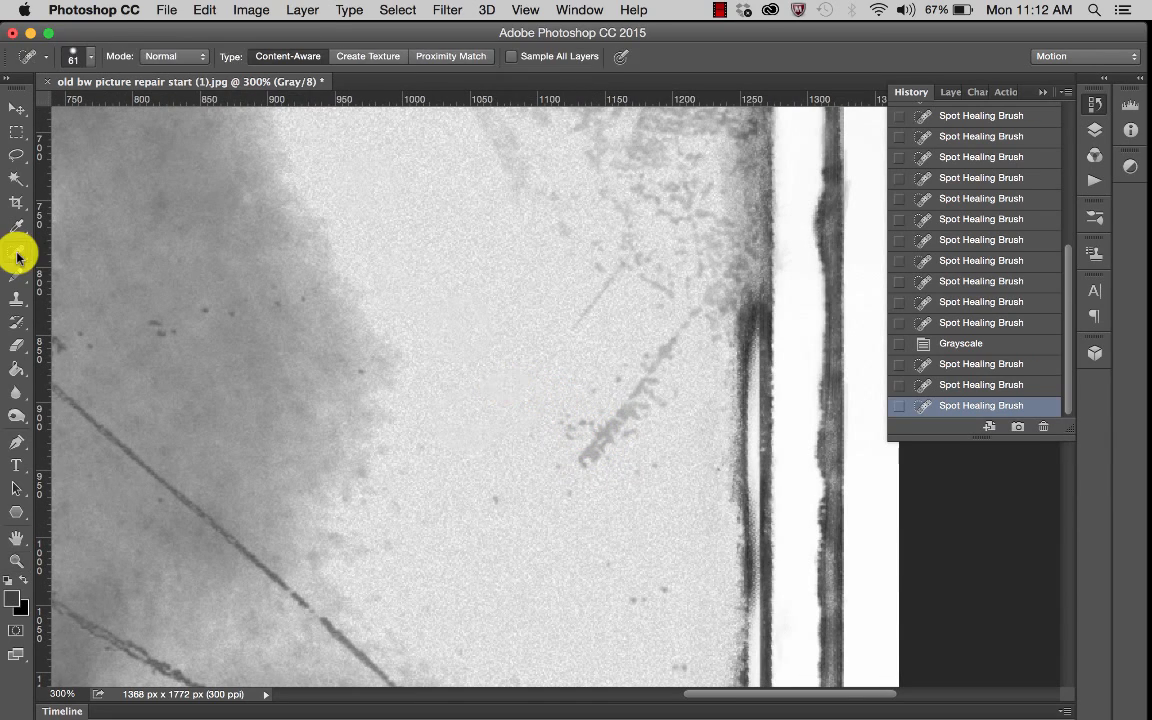
click(378, 57)
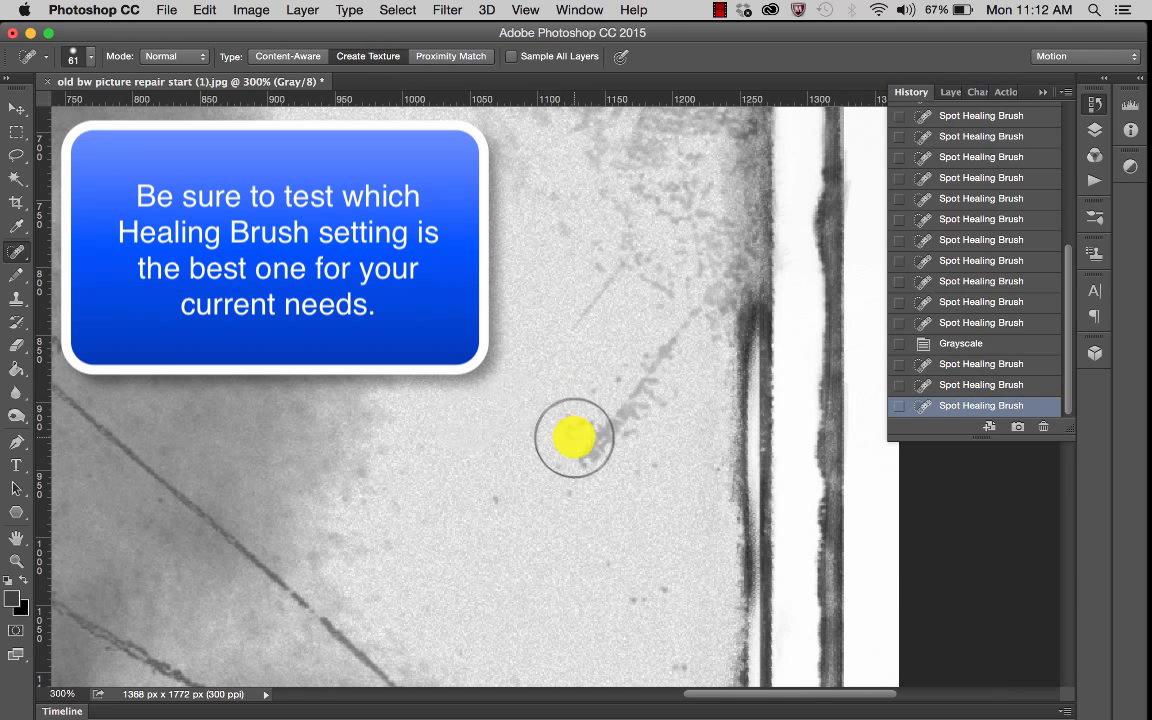
click(586, 446)
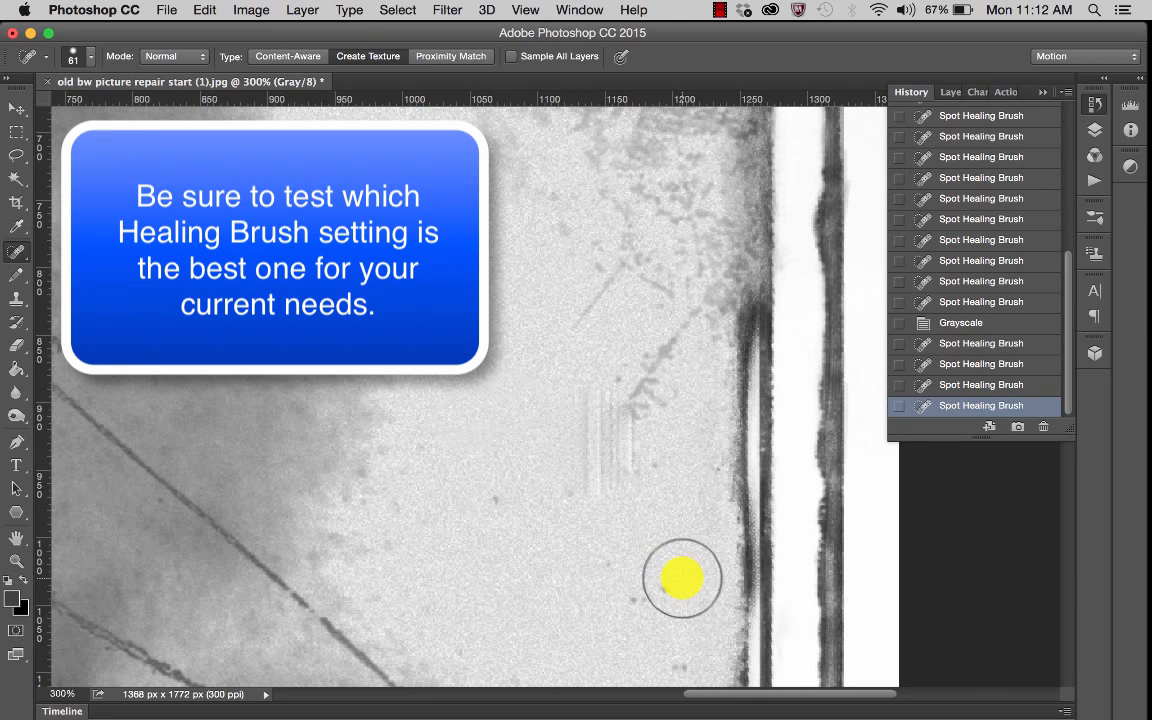
key(super+z)
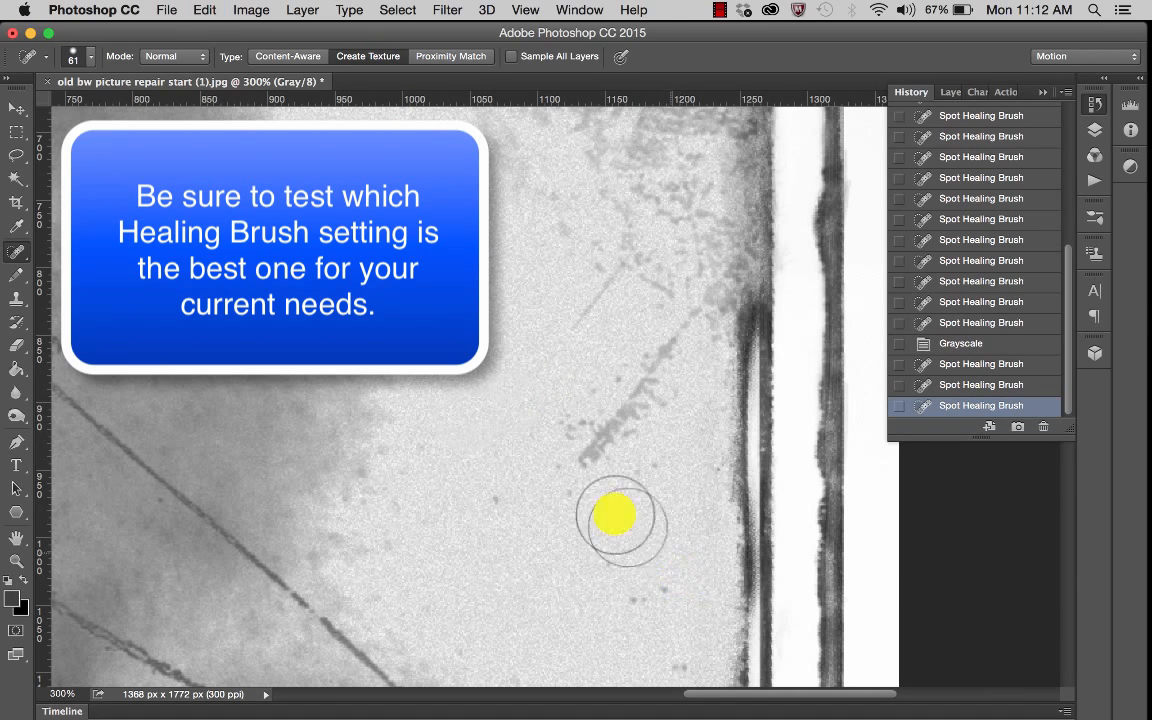
Try the Proximity Match healing type on the lower end of the cheek scratch, and undo it.
click(447, 58)
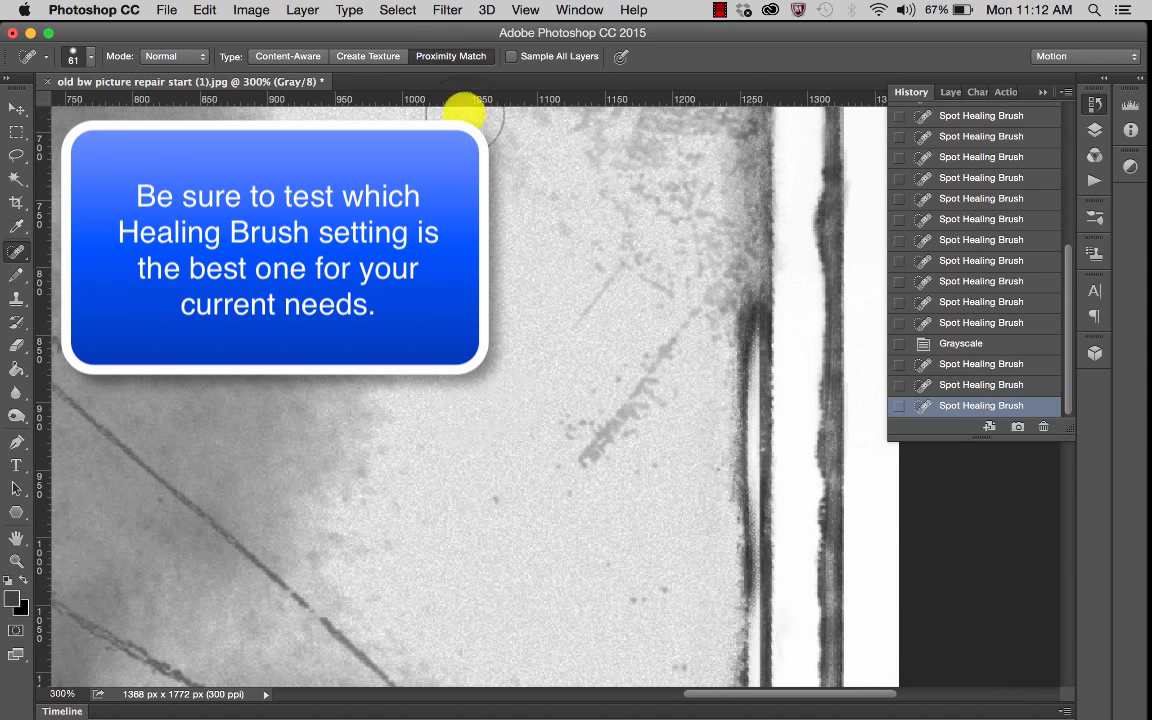
click(580, 443)
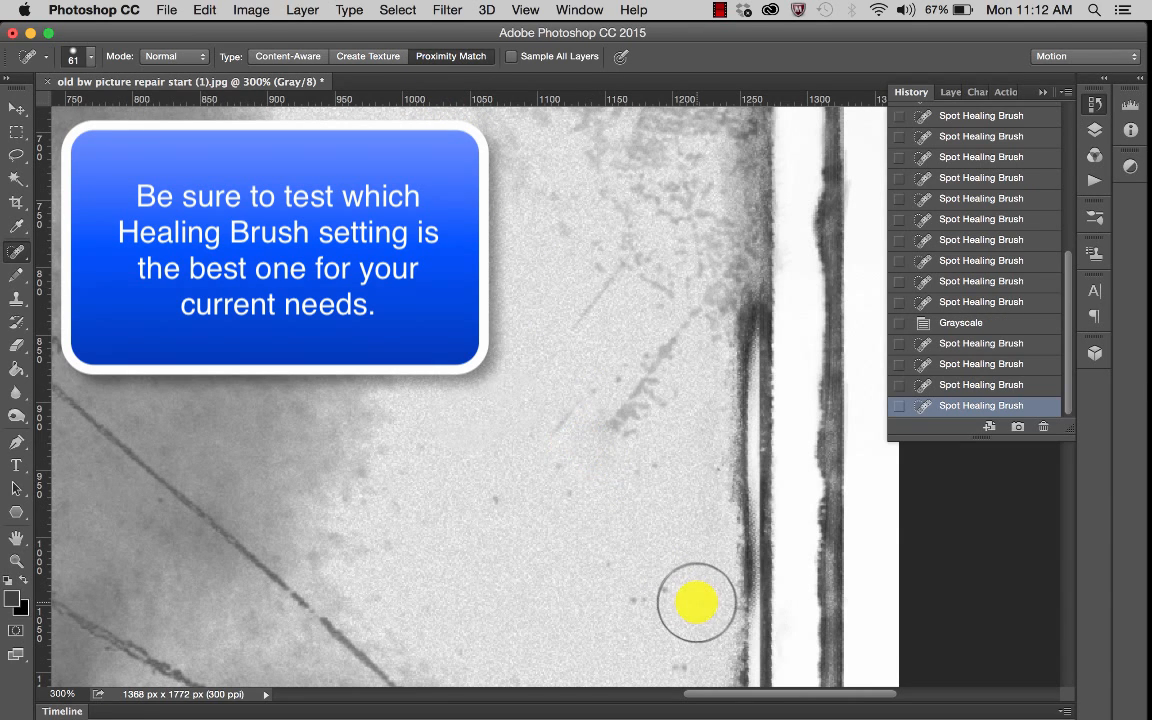
key(super+z)
Set the healing type back to Content-Aware and heal the lower end of the cheek scratch and the small specks around it.
click(290, 57)
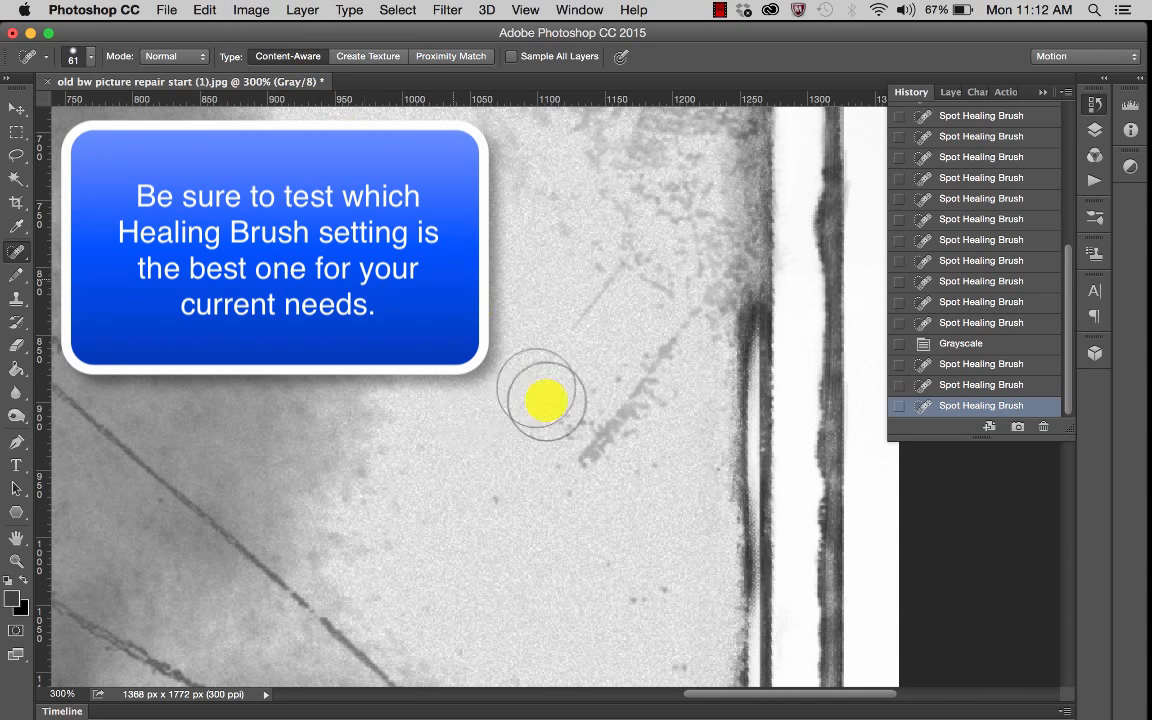
click(575, 442)
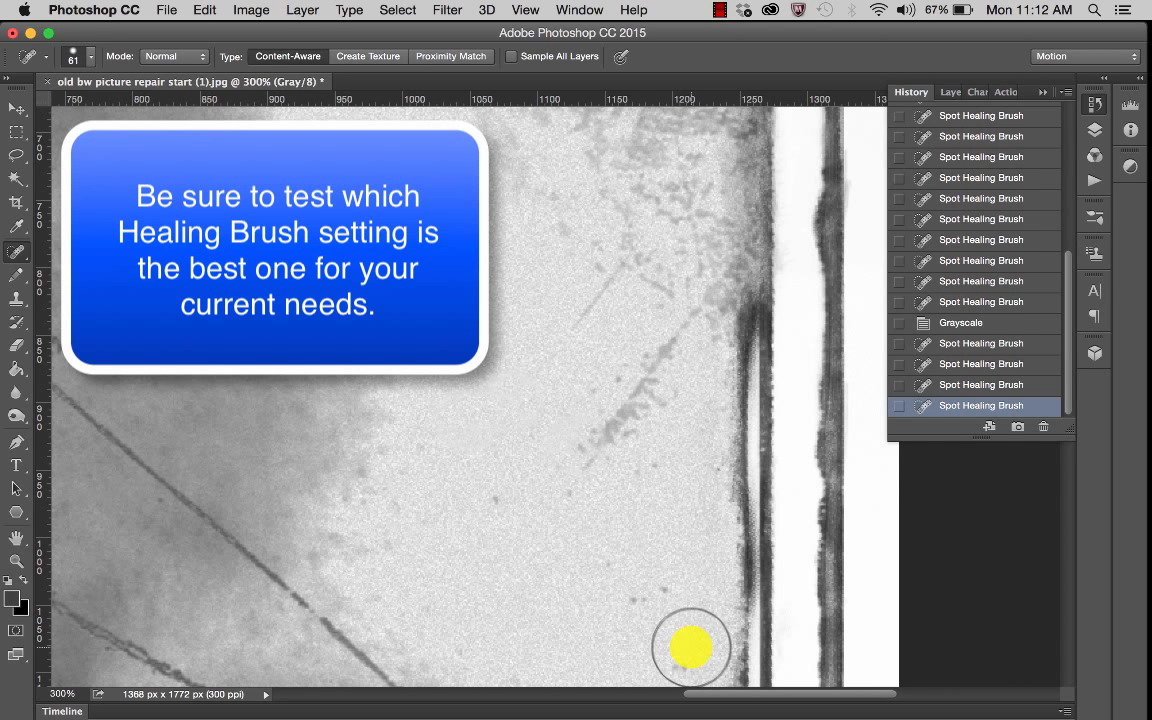
click(545, 345)
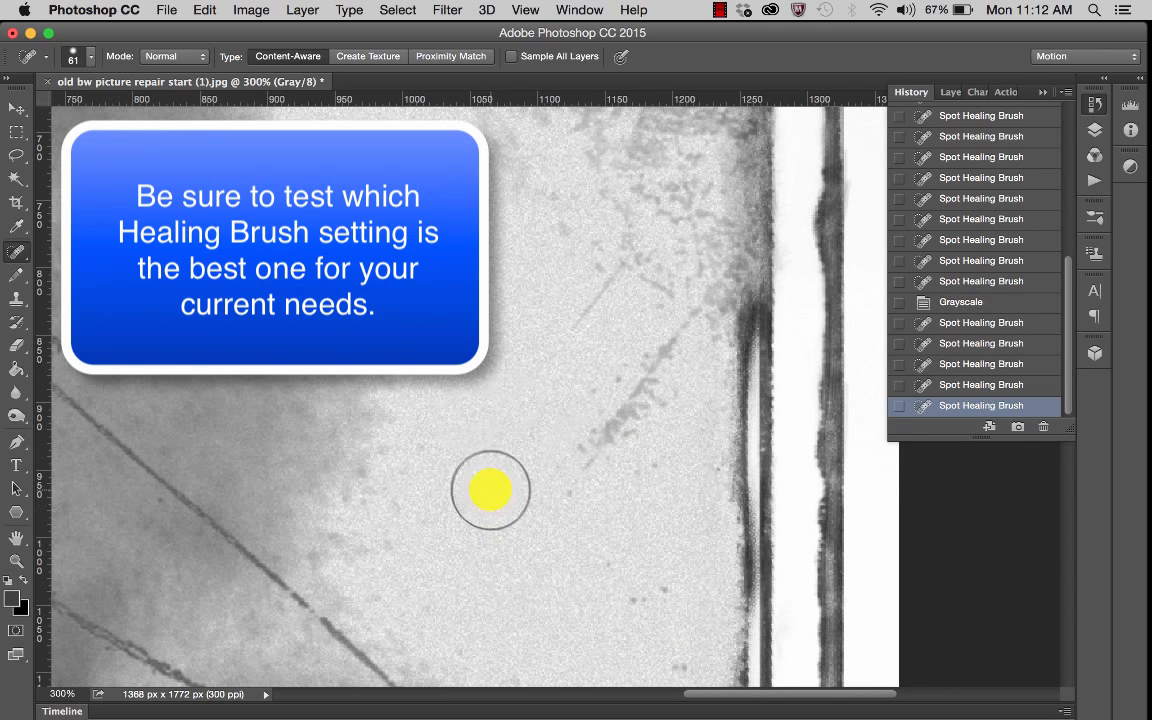
click(490, 490)
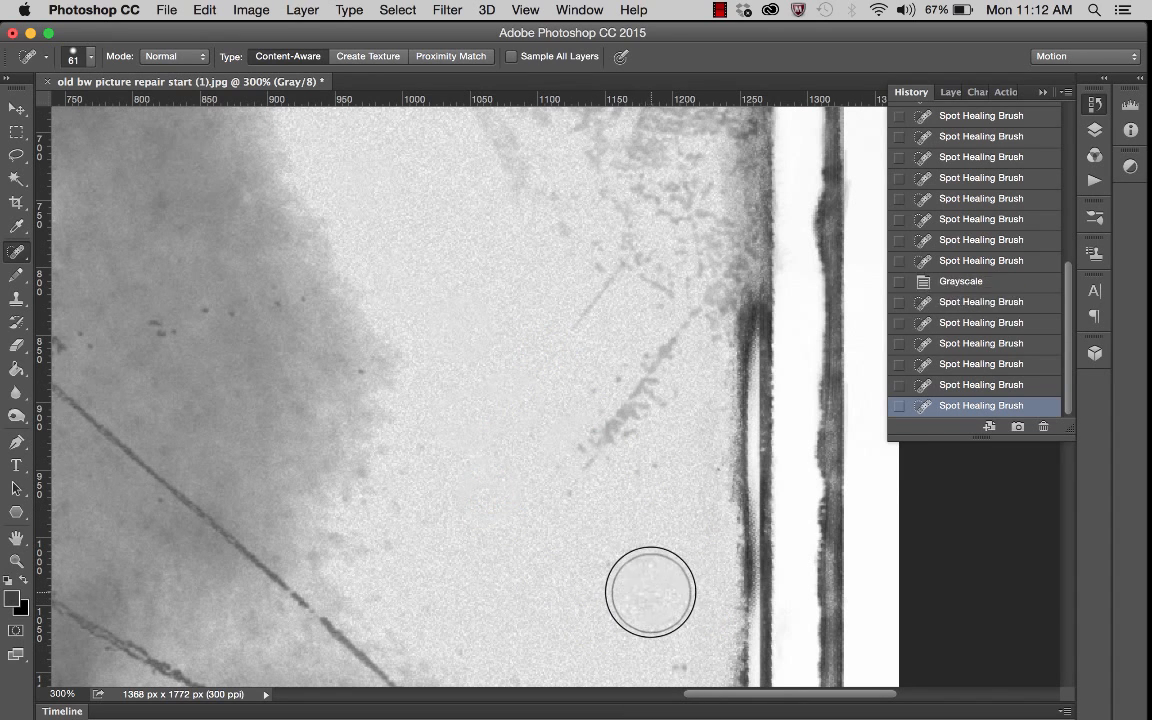
click(592, 548)
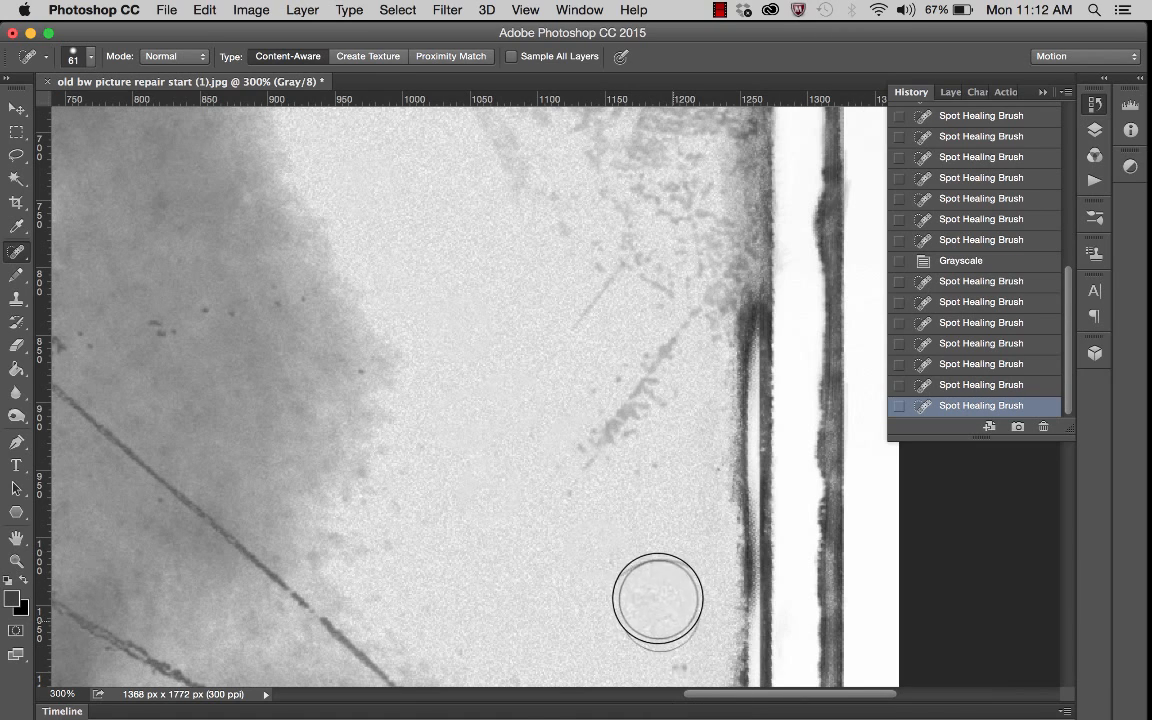
Heal the lower end of the thin diagonal line above the larger scratch on the right-hand cheek.
scroll(657, 598, up, 5)
scroll(657, 598, right, 3)
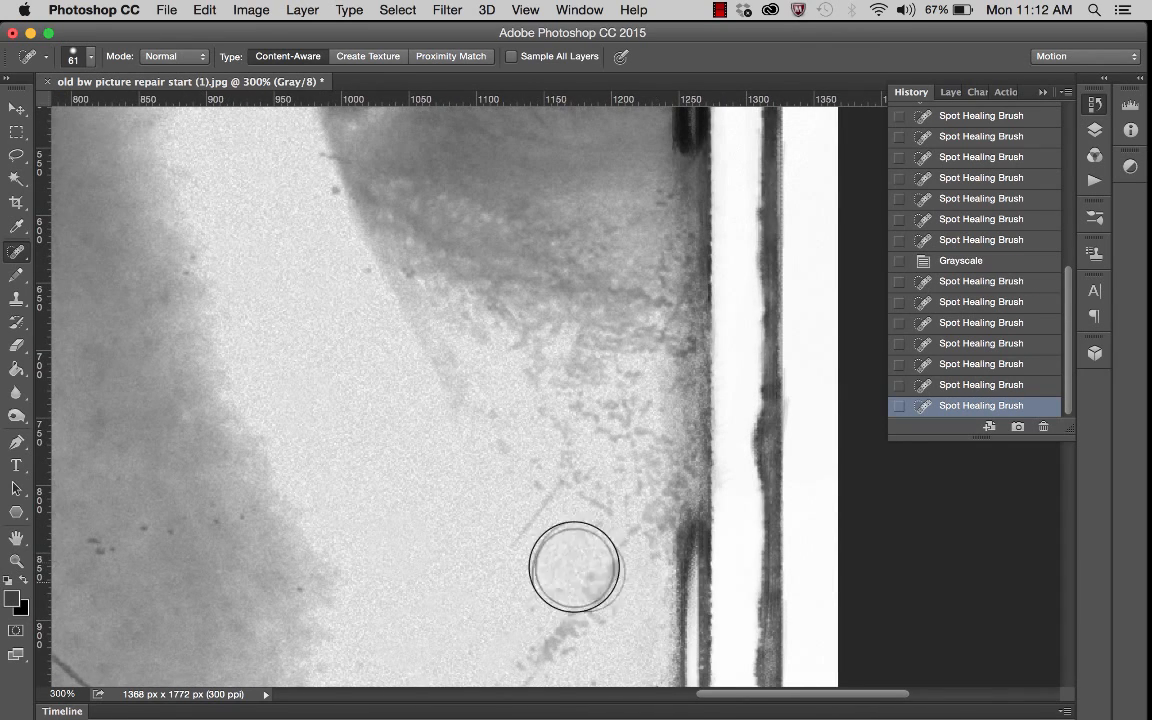
click(535, 535)
scroll(617, 690, down, 3)
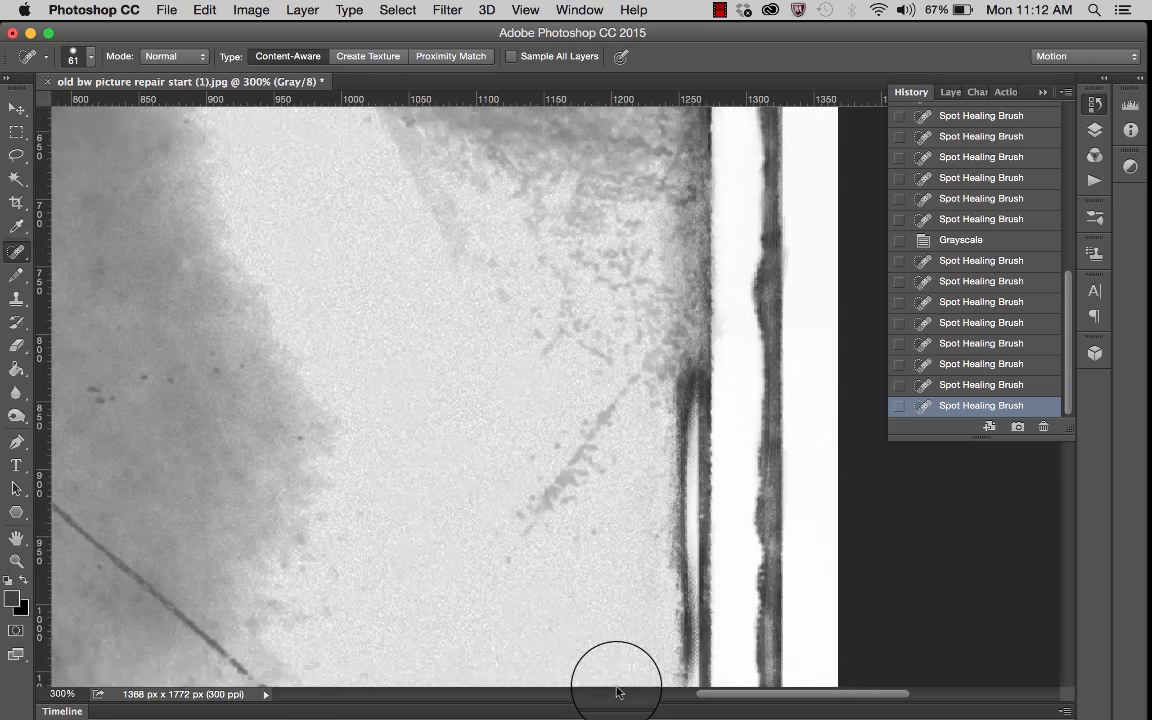
Heal the blotchy diagonal scratch on the right-hand cheek and the small specks below it.
scroll(617, 690, down, 3)
scroll(617, 690, left, 1)
scroll(617, 690, down, 1)
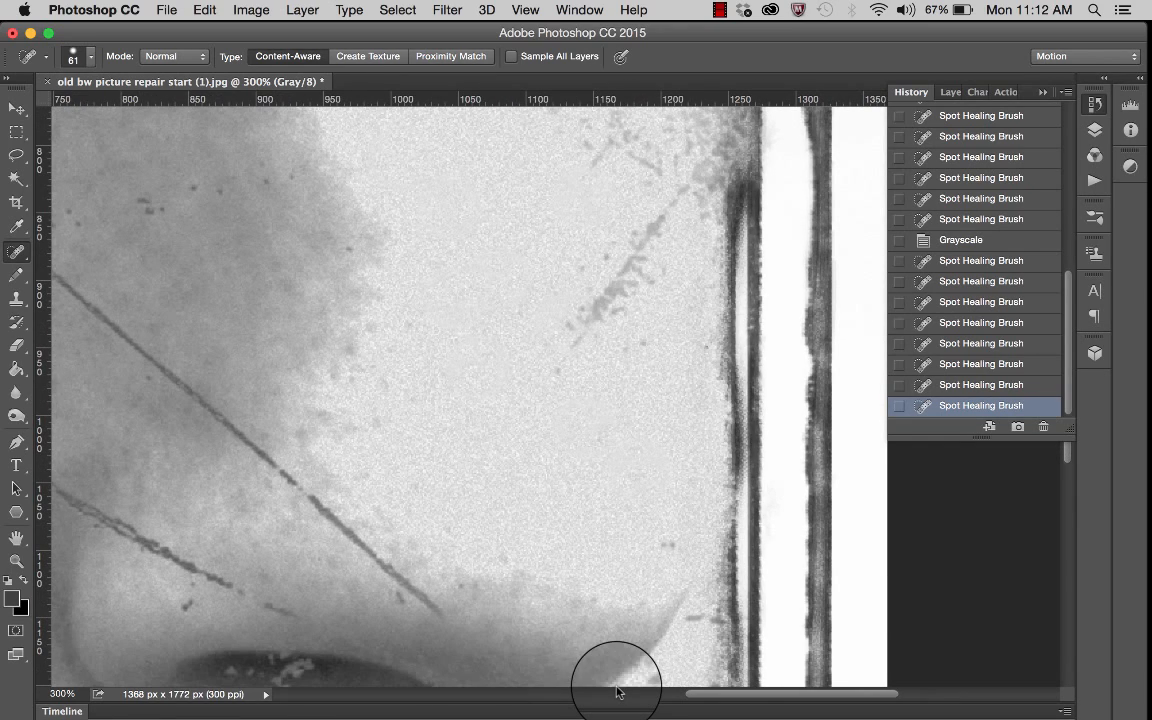
click(585, 323)
click(570, 373)
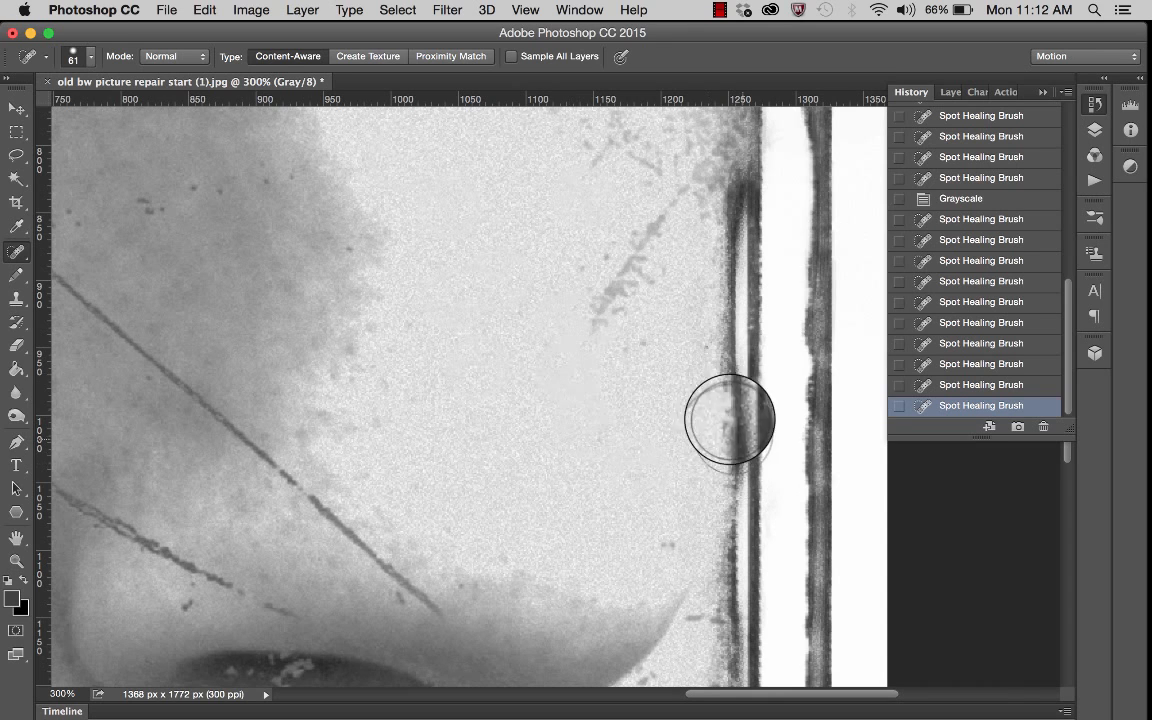
click(640, 357)
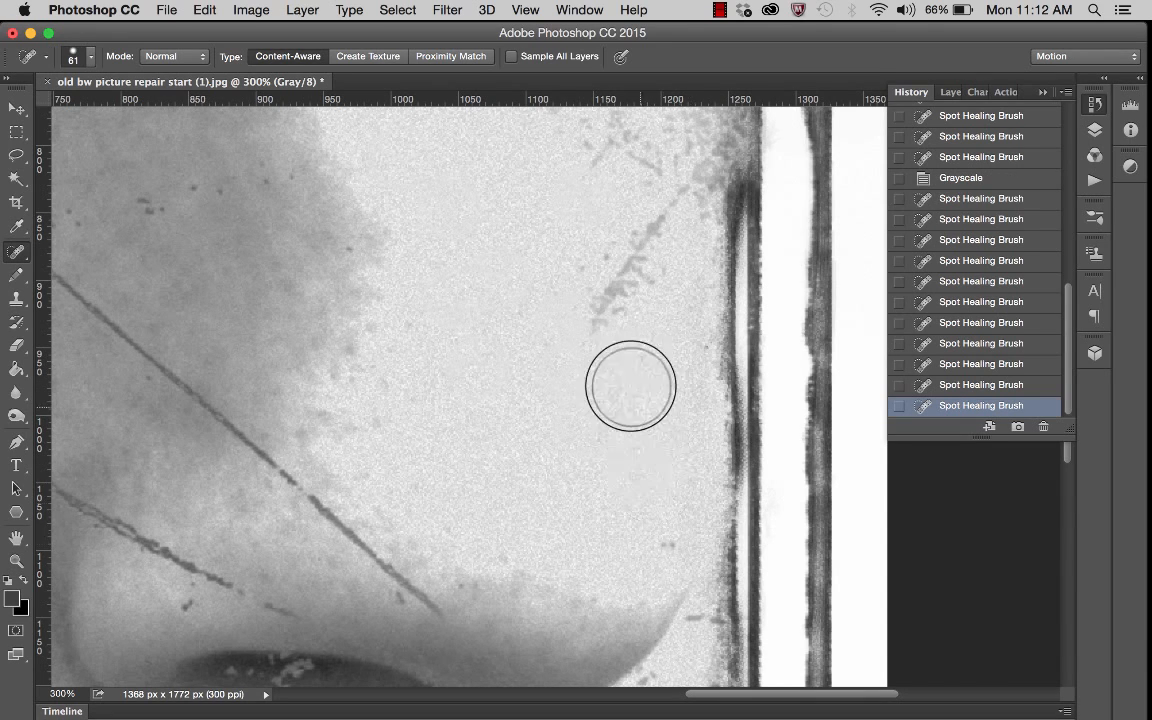
click(606, 314)
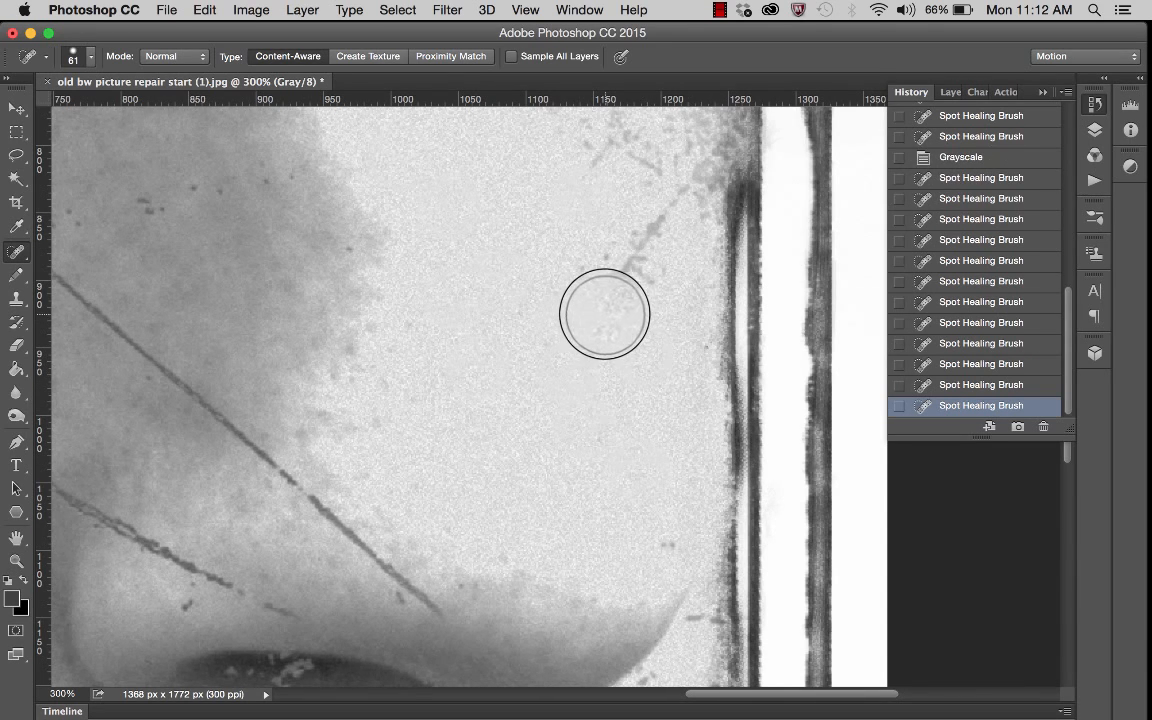
scroll(606, 314, up, 3)
scroll(606, 314, right, 2)
mouse_move(604, 314)
mouse_down()
mouse_move(548, 365)
mouse_move(568, 347)
mouse_move(535, 355)
mouse_move(595, 282)
mouse_up()
scroll(517, 561, up, 6)
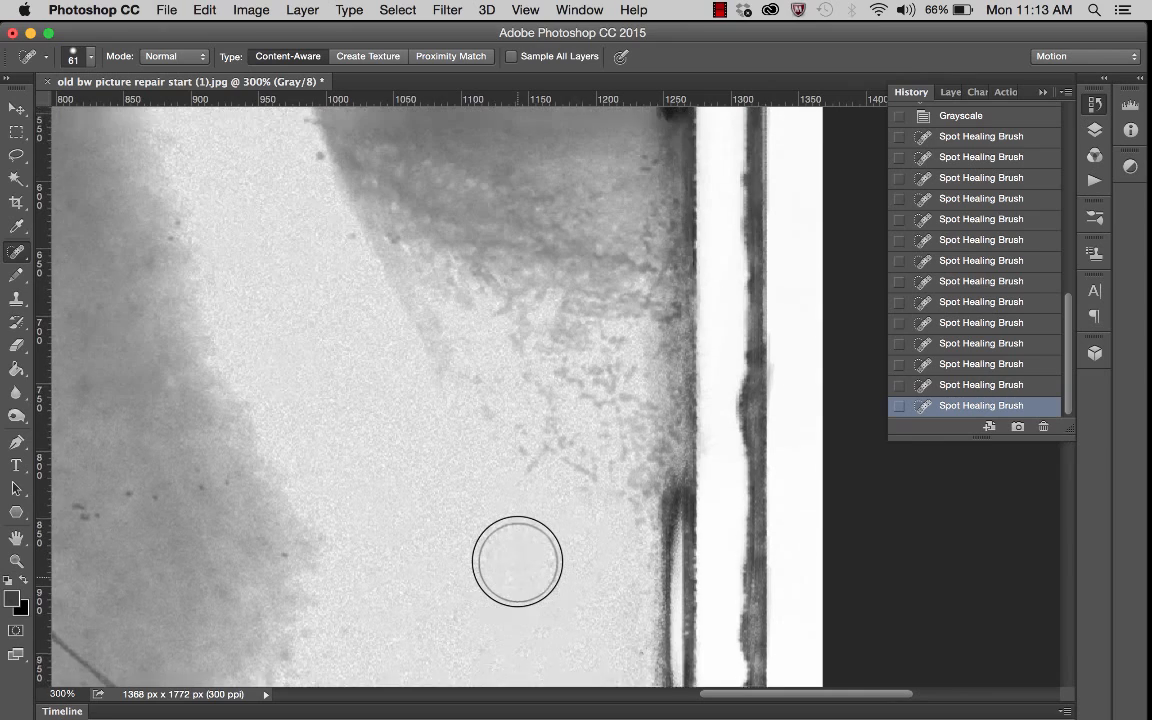
Try healing the specks below the inner corner of the eye with the 61 px brush, and undo it.
scroll(372, 257, up, 2)
scroll(372, 257, left, 2)
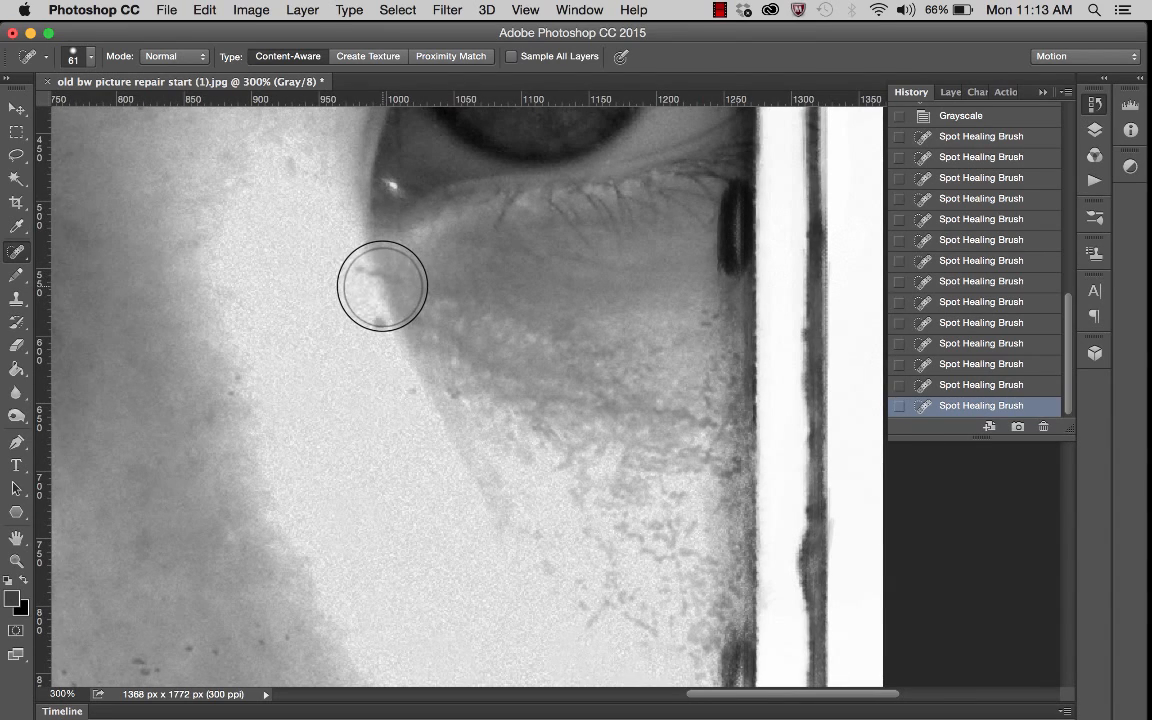
click(380, 293)
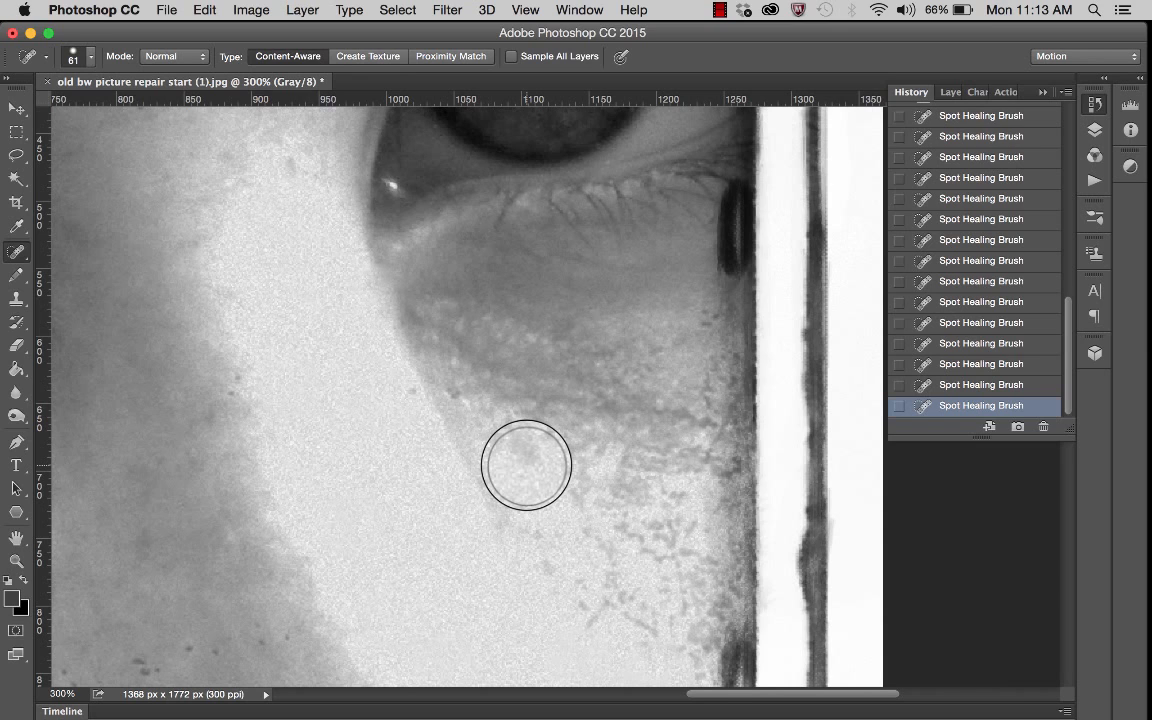
key(ctrl+z)
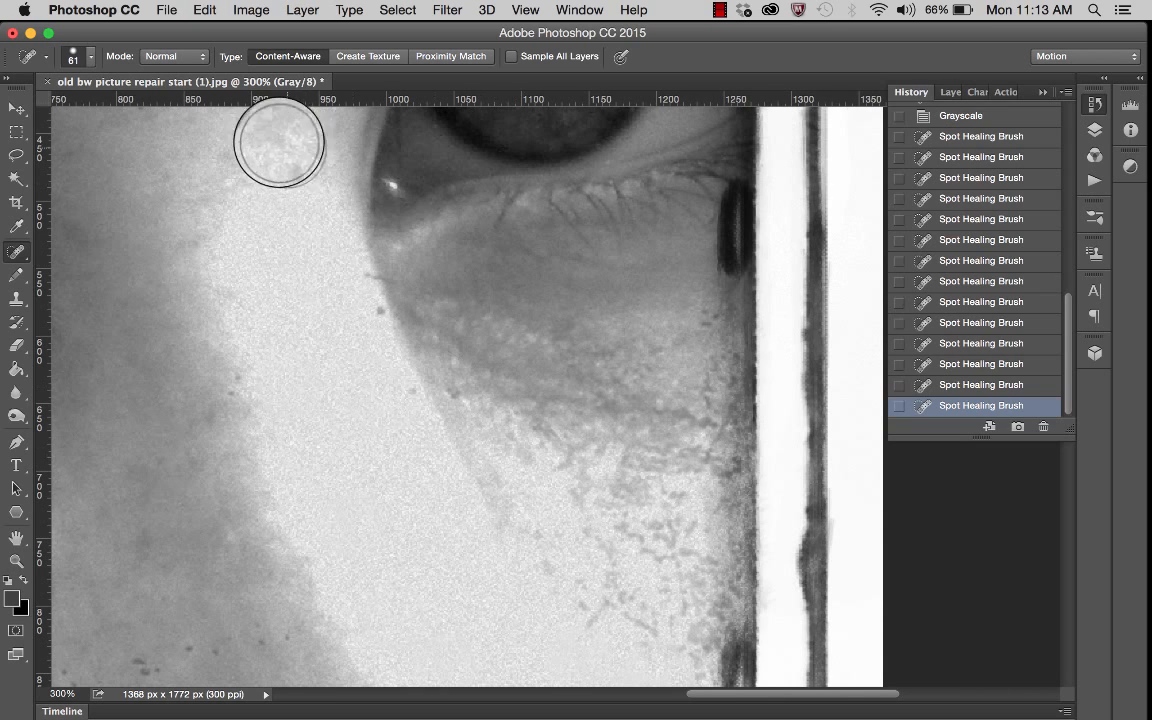
Reduce the brush size to 21 px and heal the dark specks along the skin edge below the eye's inner corner.
click(73, 56)
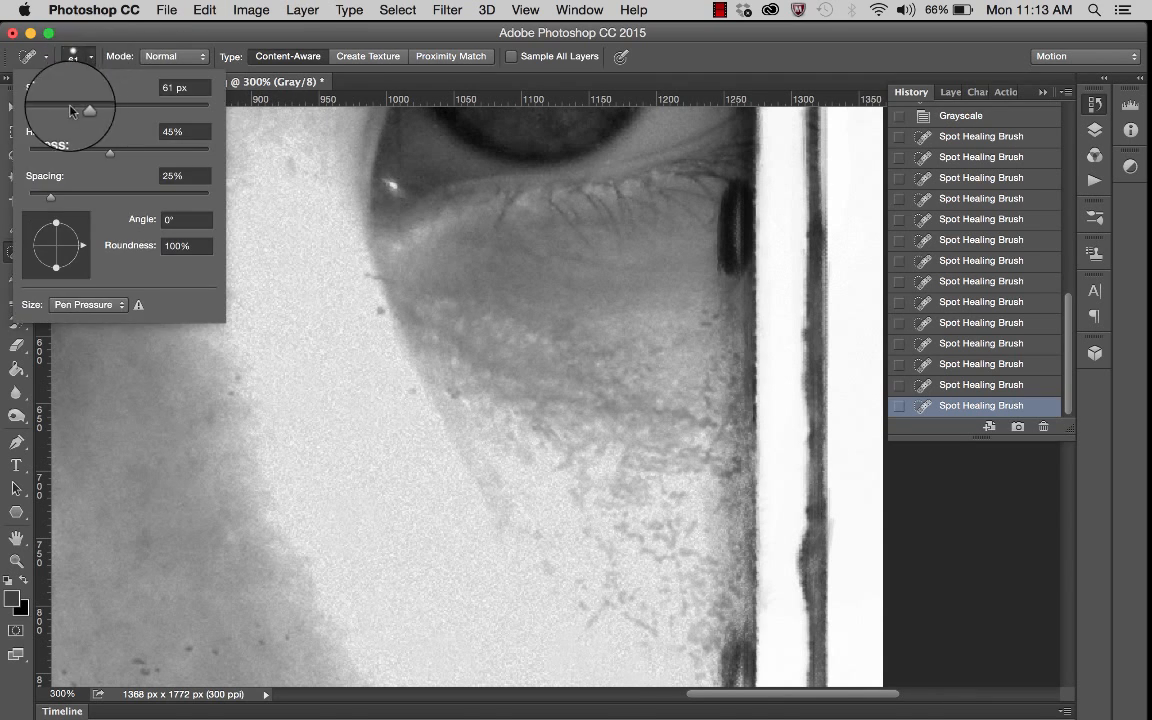
click(46, 105)
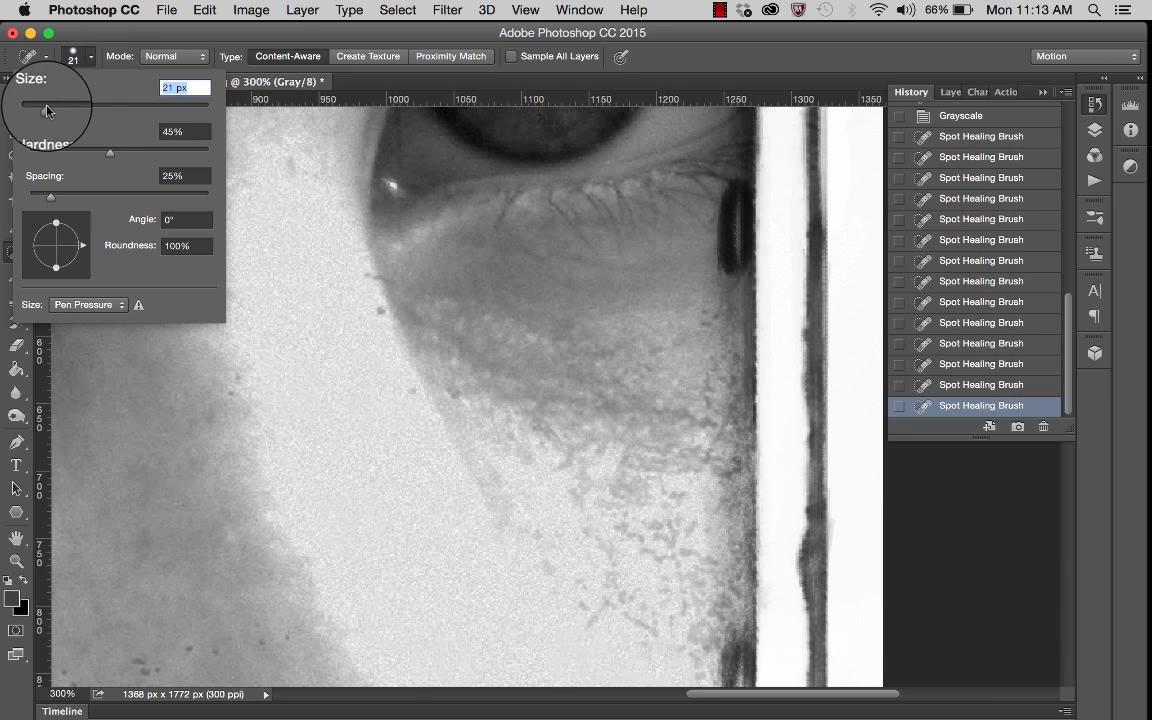
click(381, 312)
click(413, 391)
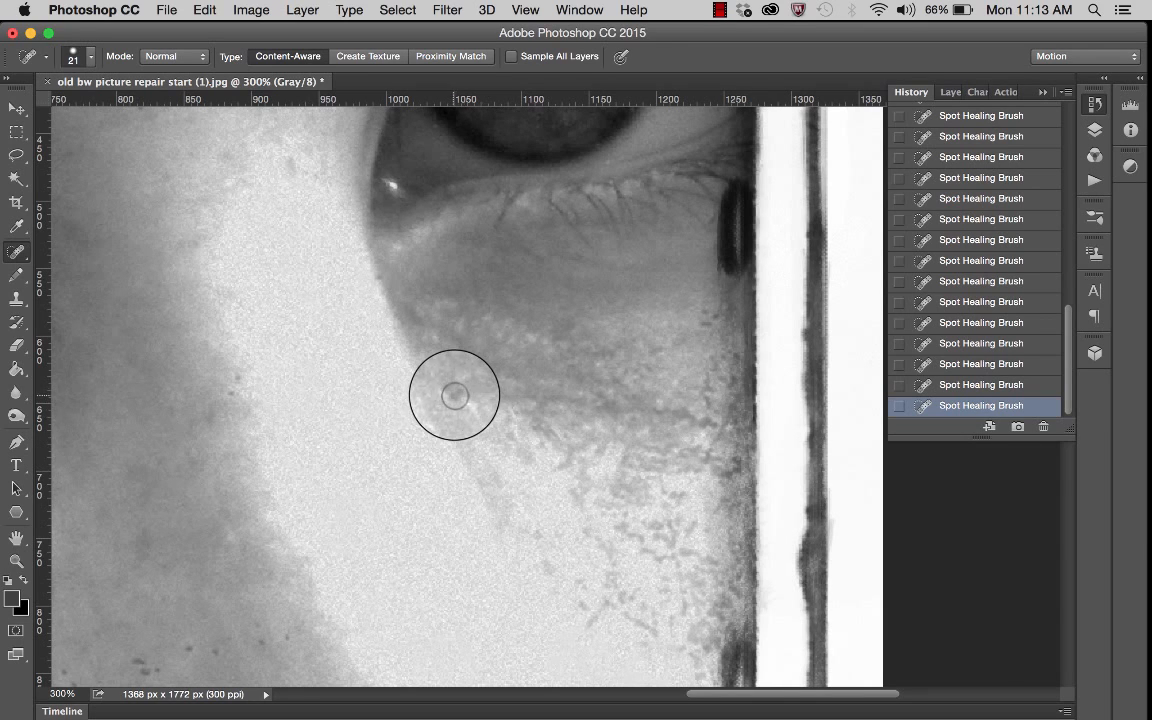
click(455, 395)
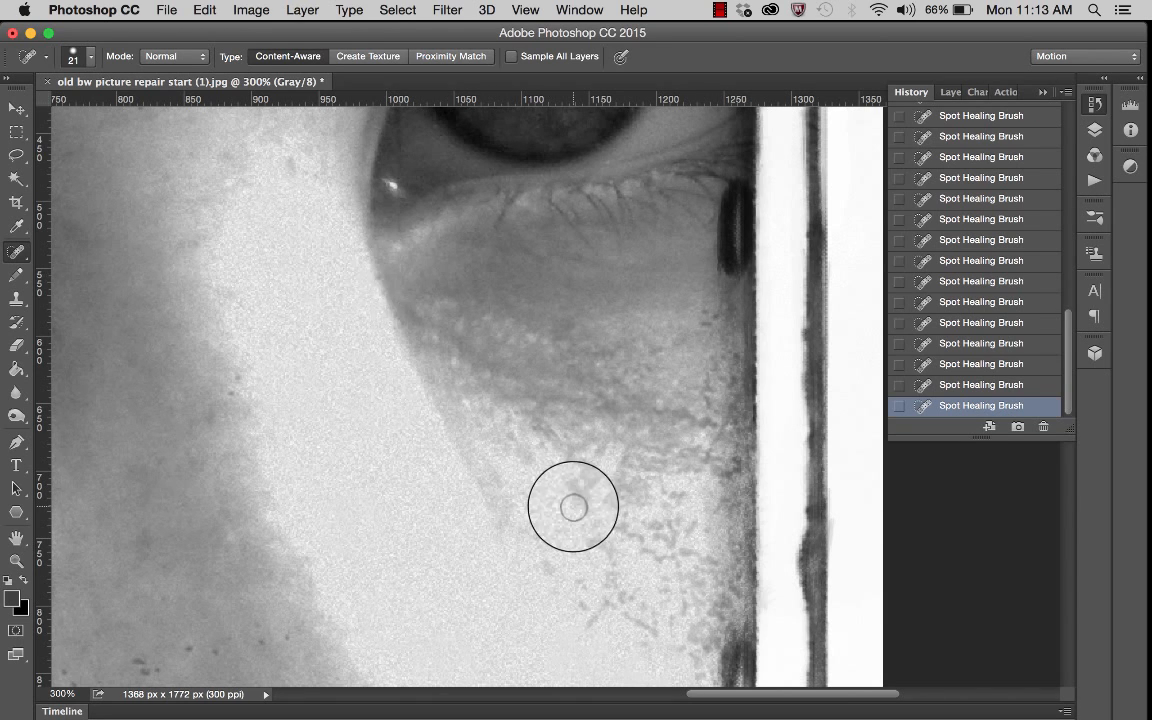
Heal the light specks and the thin scratch across the iris and upper eyelid.
scroll(675, 597, up, 5)
scroll(675, 597, left, 2)
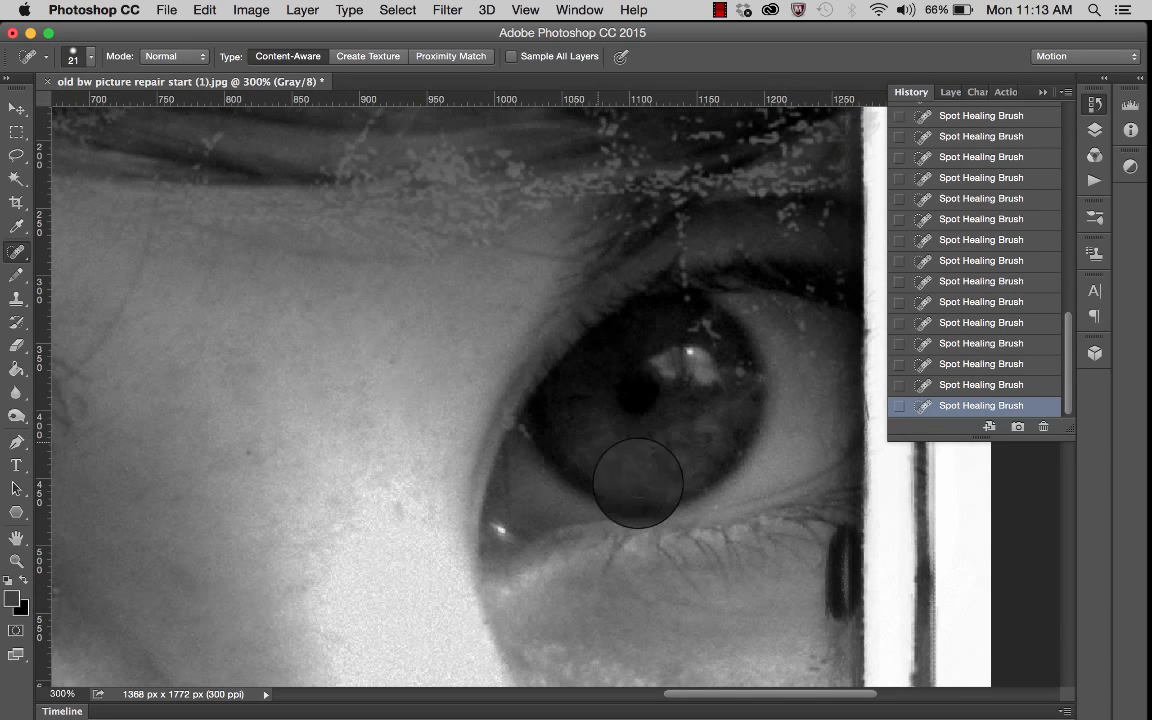
drag(708, 381, 727, 386)
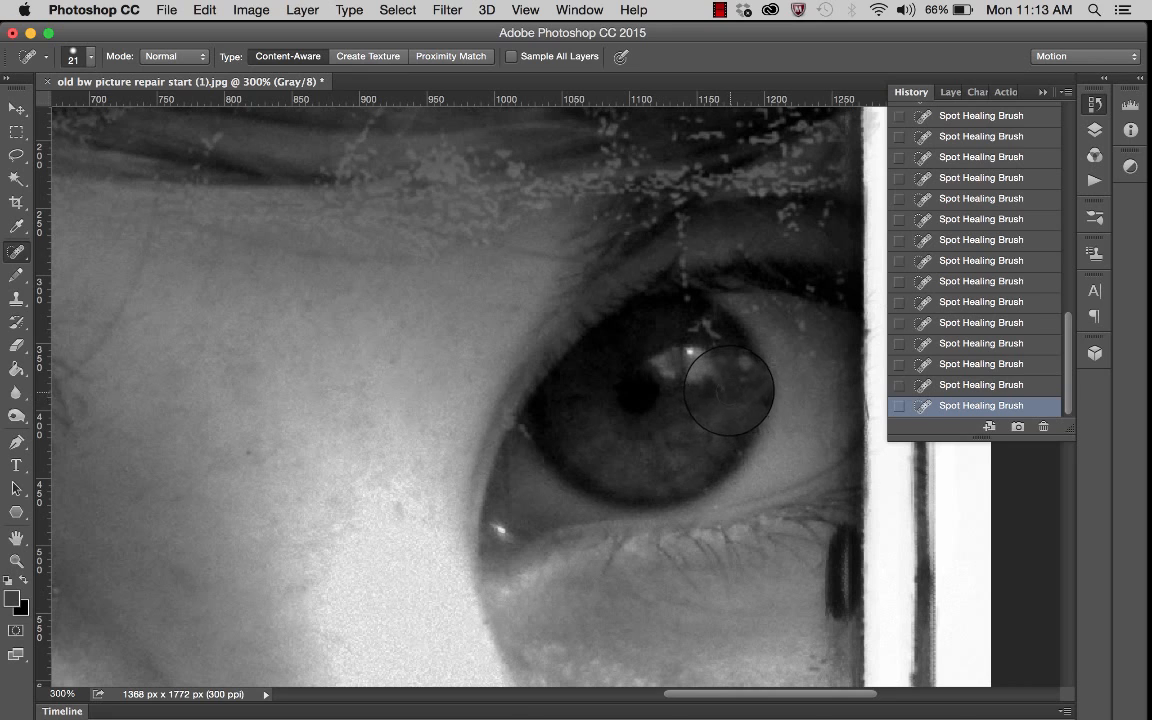
click(801, 561)
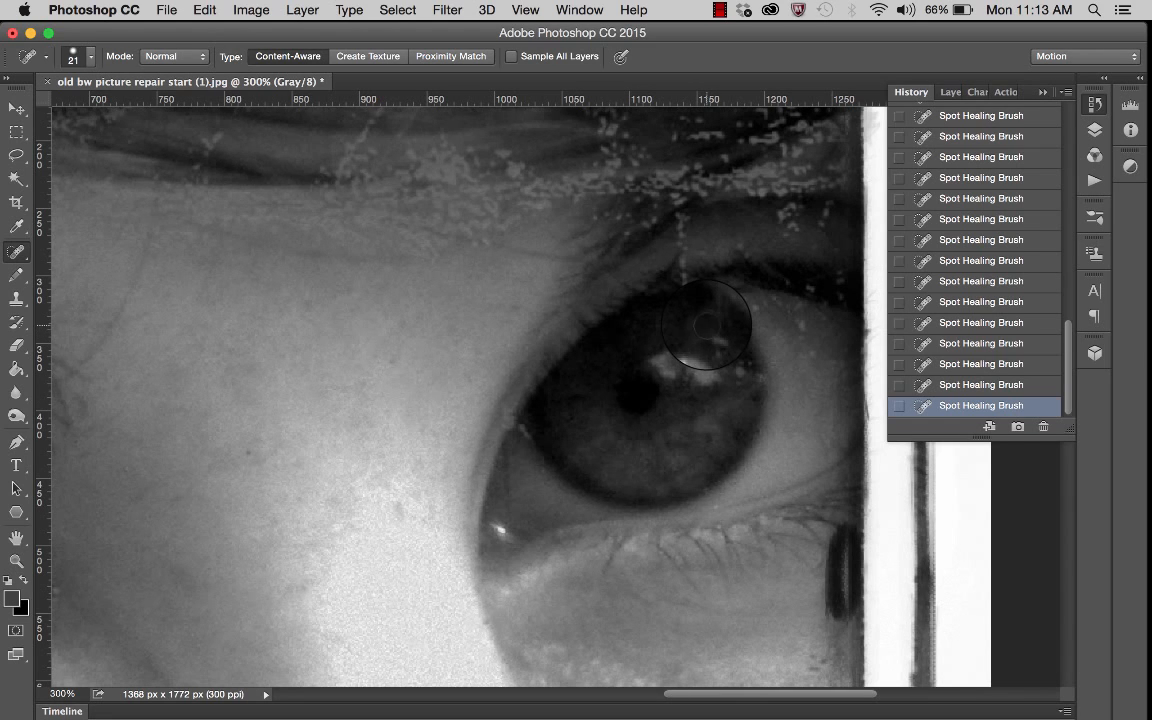
click(706, 323)
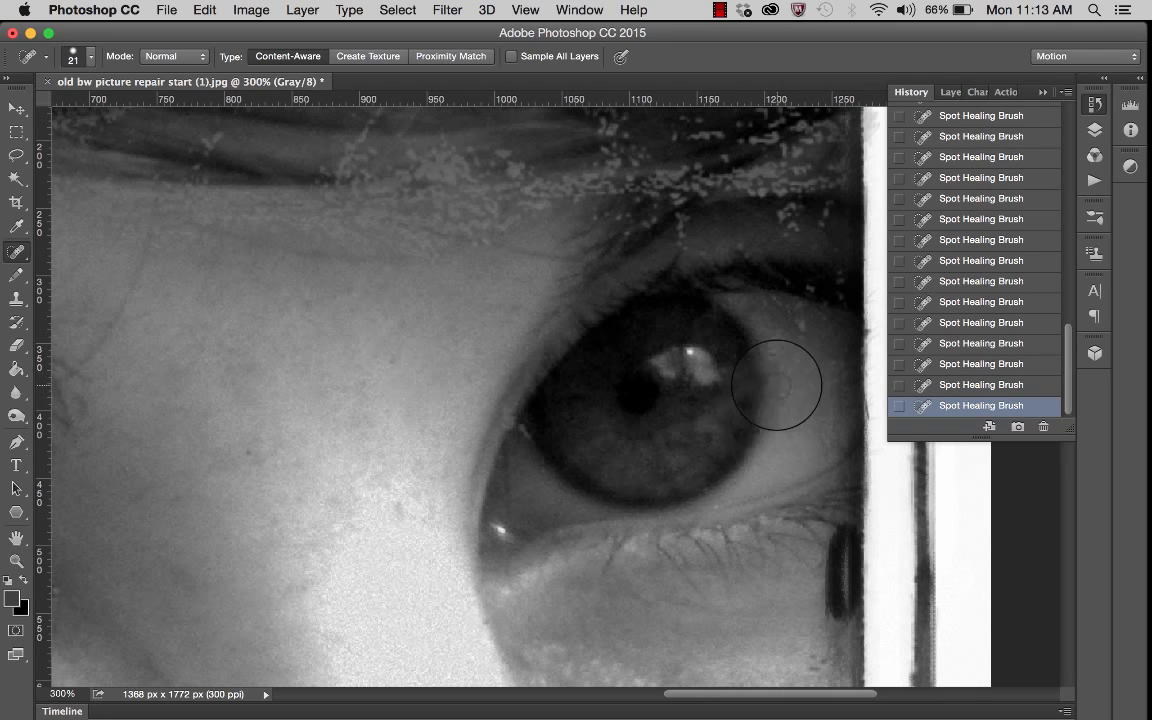
Step back through the latest healing strokes on the iris's outer edge and redo the repair there.
click(950, 363)
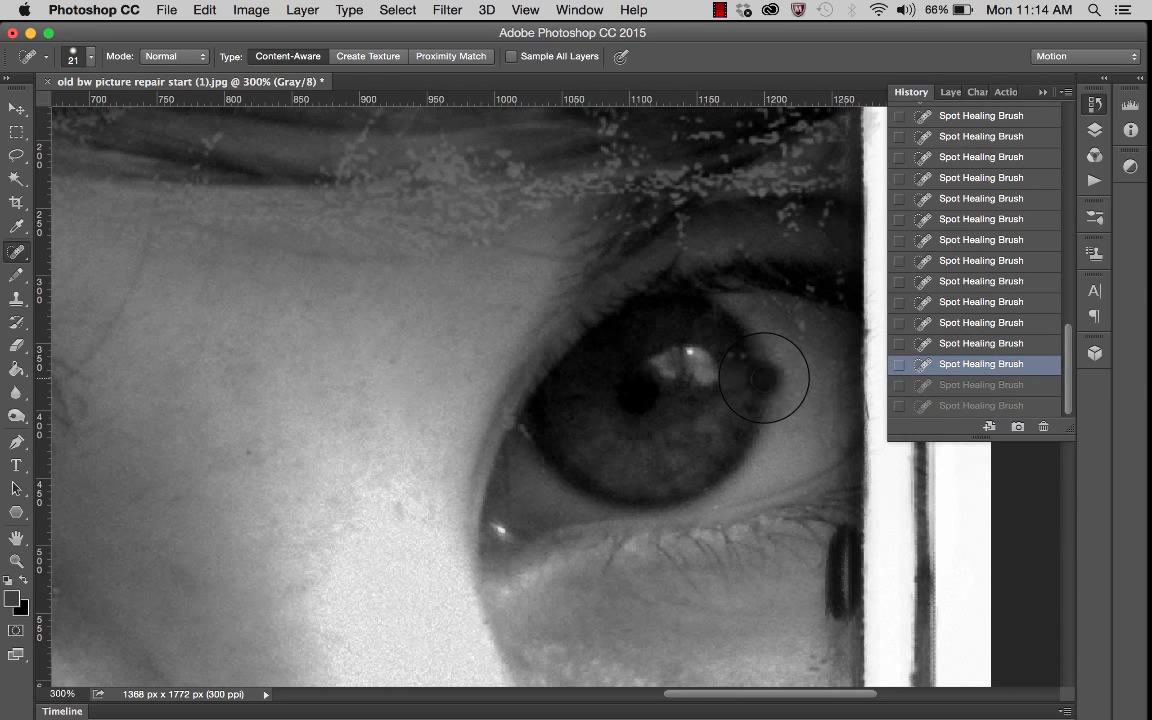
key(super+shift+z)
key(super+shift+z)
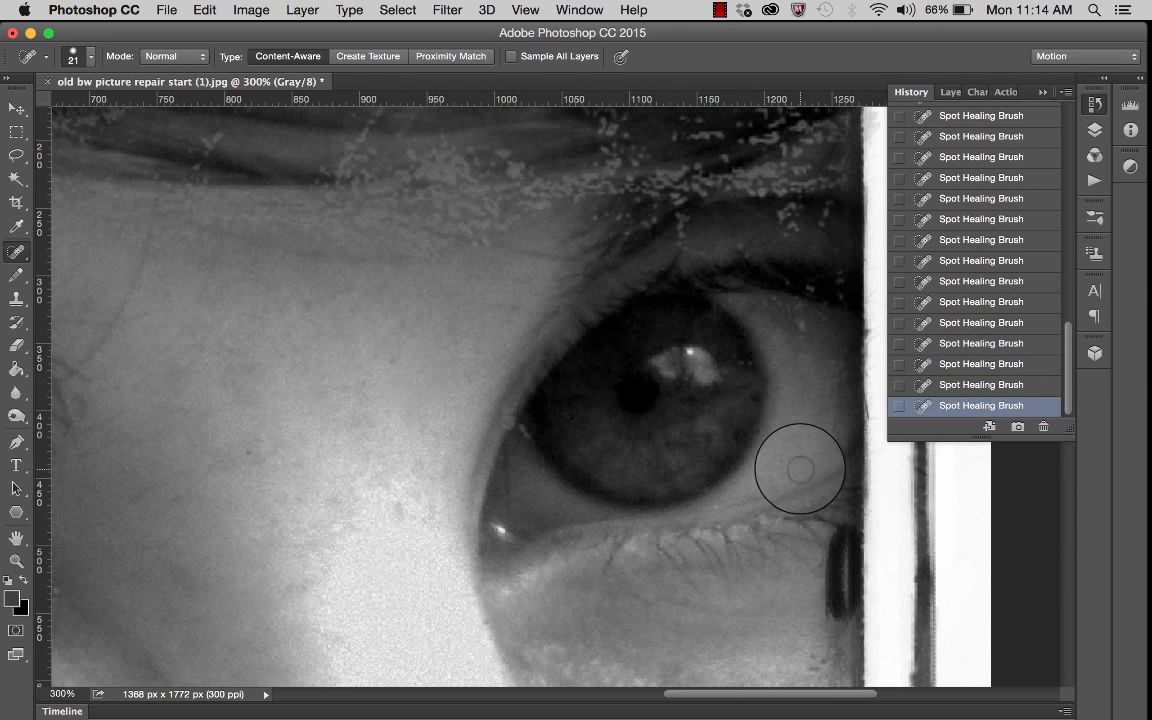
click(950, 384)
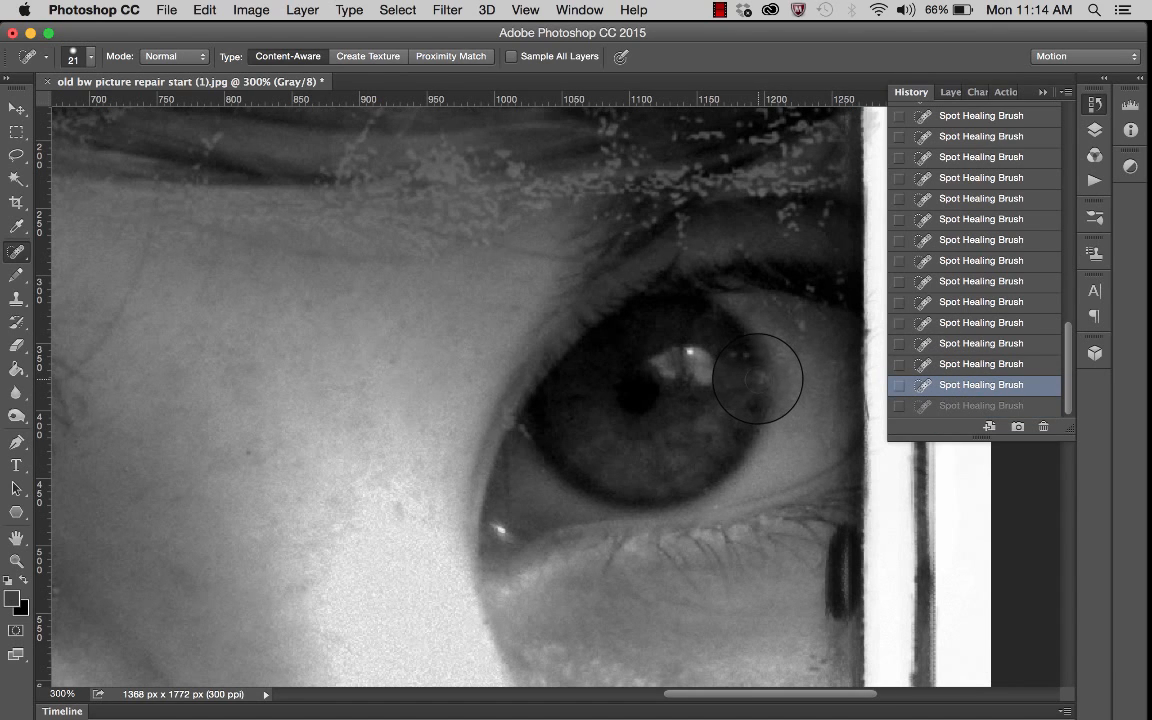
key(super+shift+z)
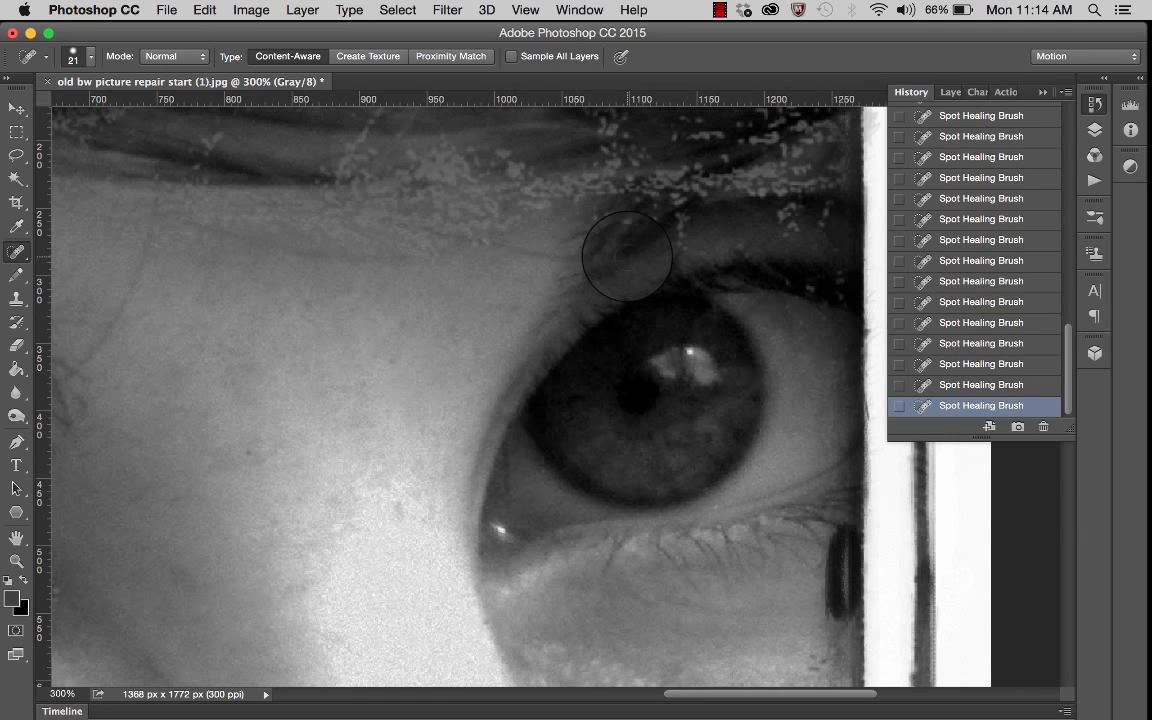
Heal the light specks in the dark hair strands above the eye.
scroll(660, 268, up, 2)
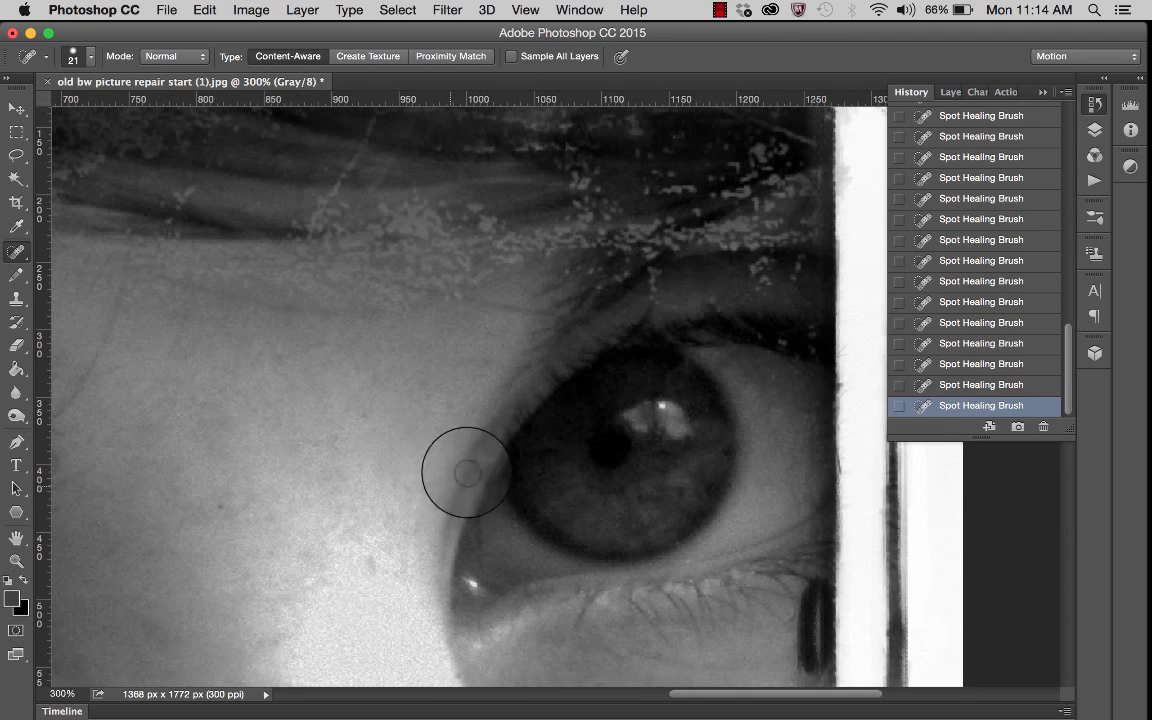
scroll(640, 335, up, 3)
scroll(640, 335, right, 3)
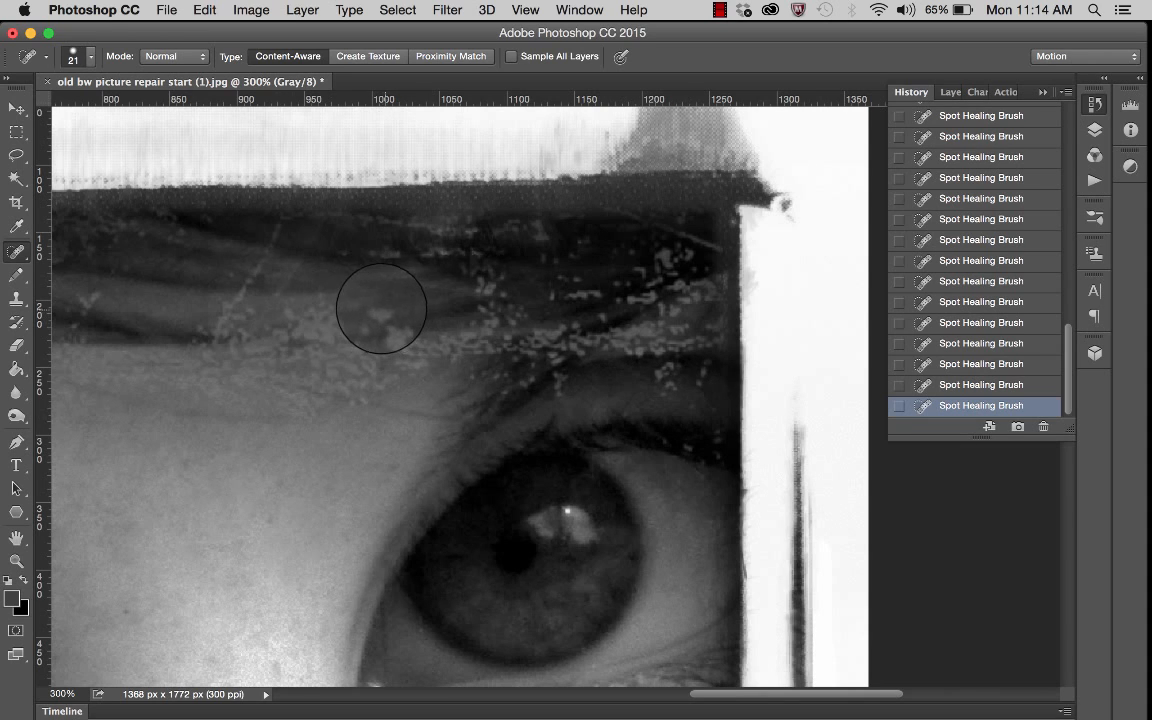
click(381, 309)
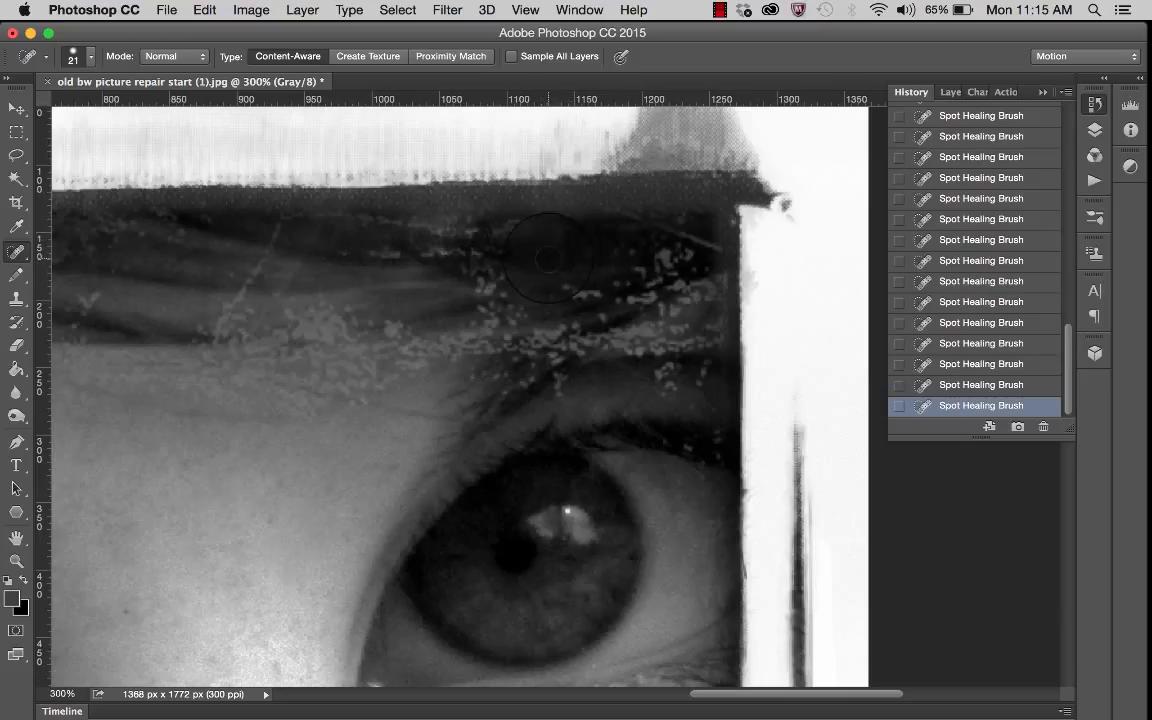
click(642, 254)
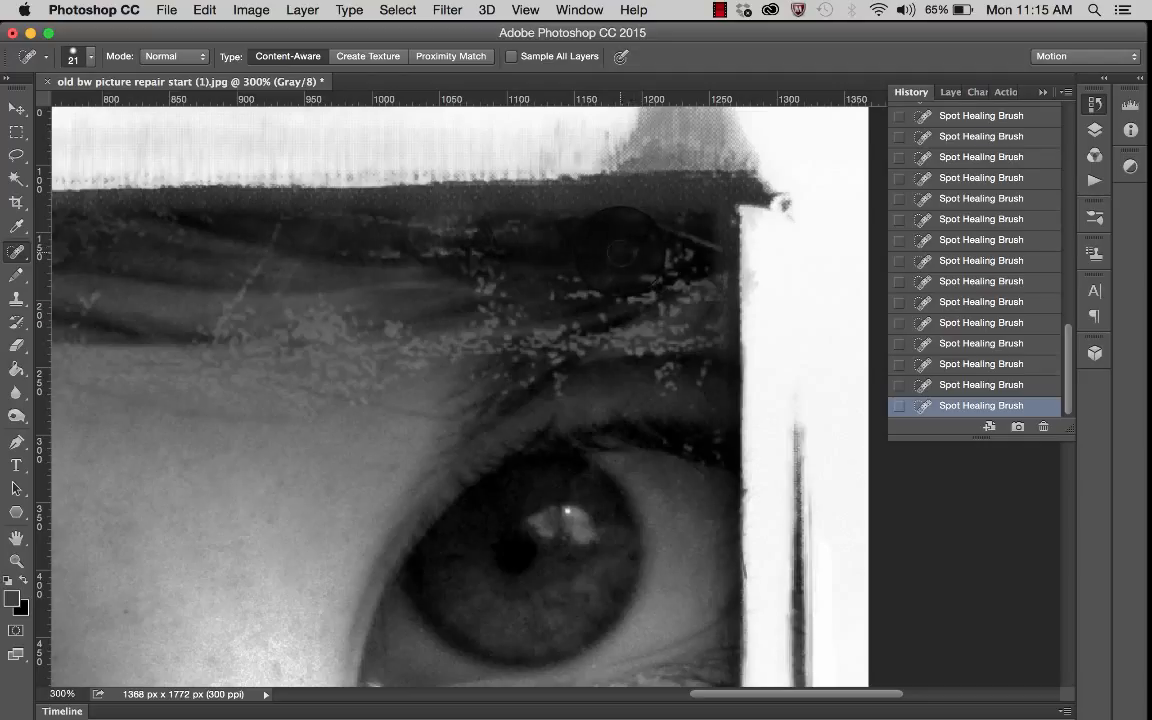
mouse_move(622, 285)
mouse_down()
mouse_move(643, 275)
mouse_move(631, 270)
mouse_up()
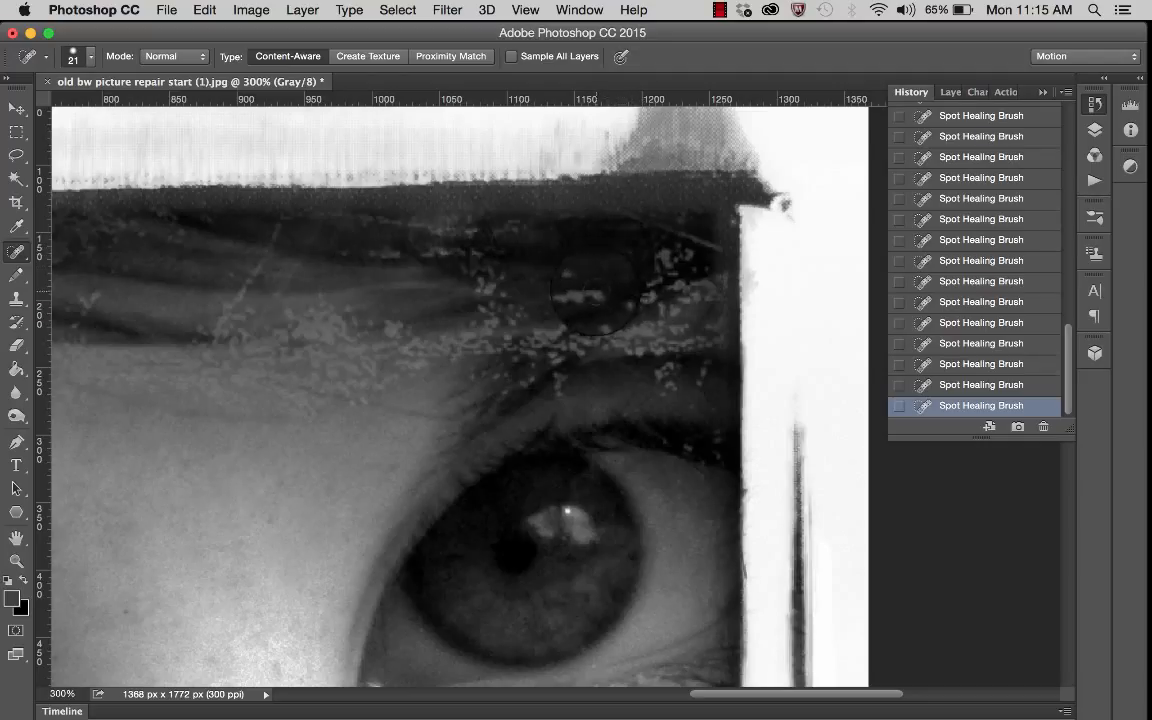
click(641, 286)
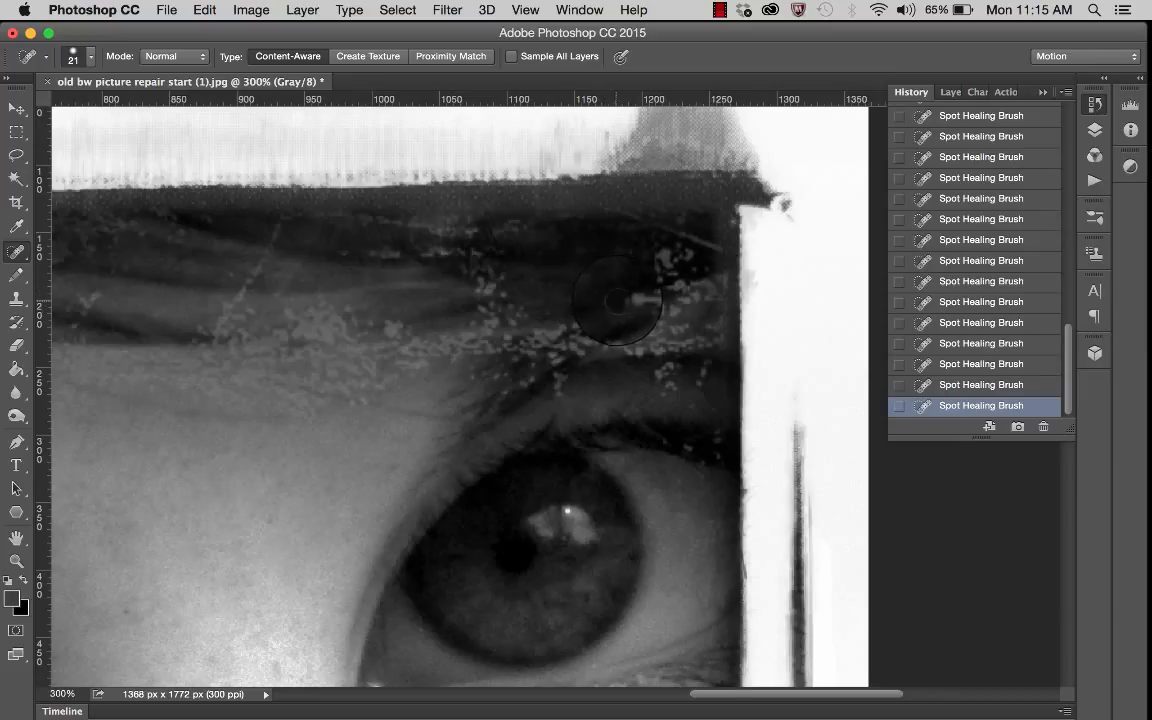
drag(616, 300, 632, 301)
click(633, 300)
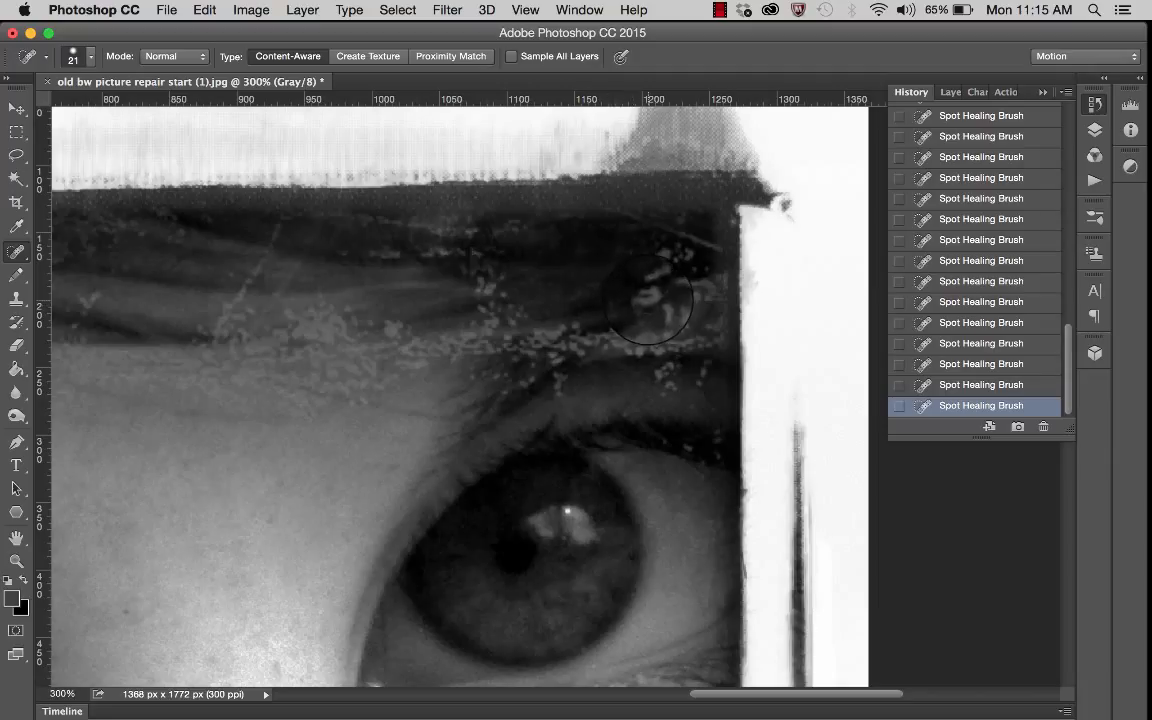
Heal the dense cluster of light specks at the right-hand end of the hair, beside the photo's edge.
click(649, 284)
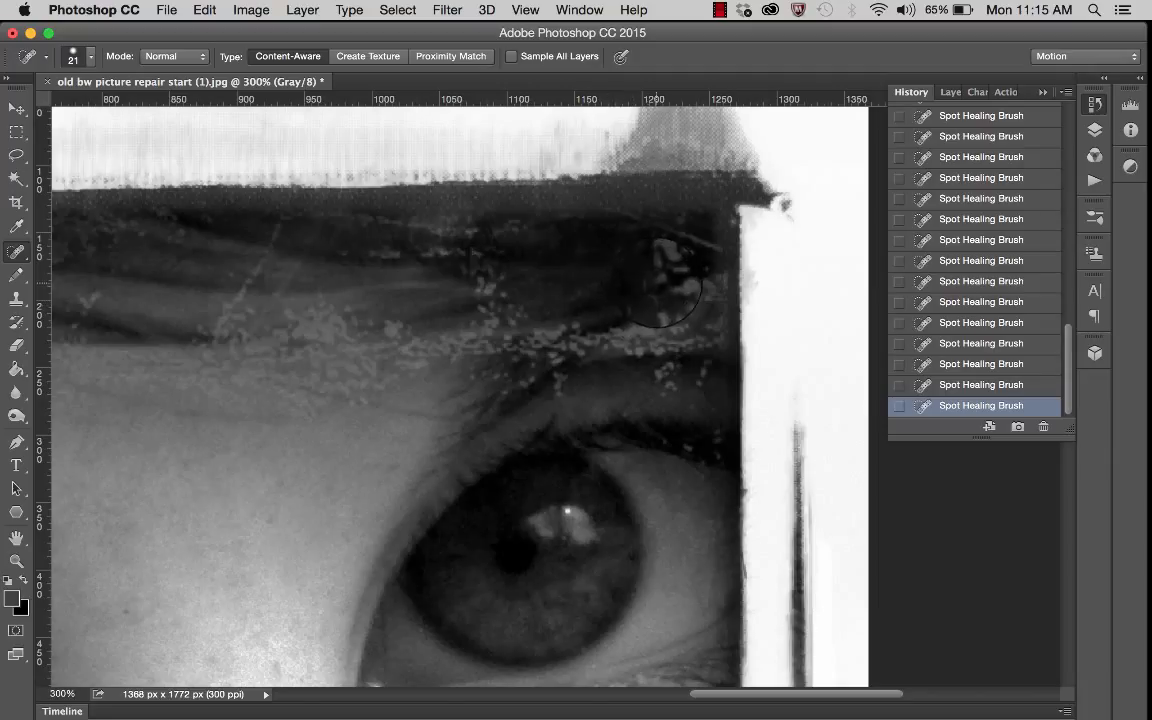
click(680, 258)
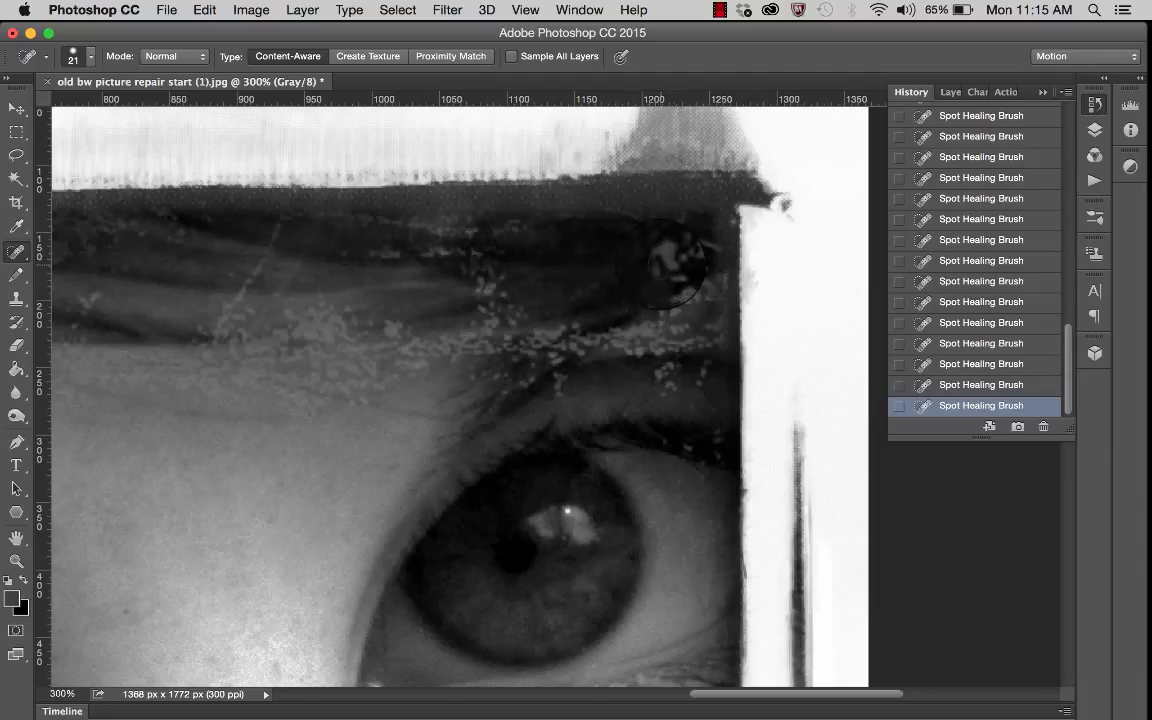
click(665, 255)
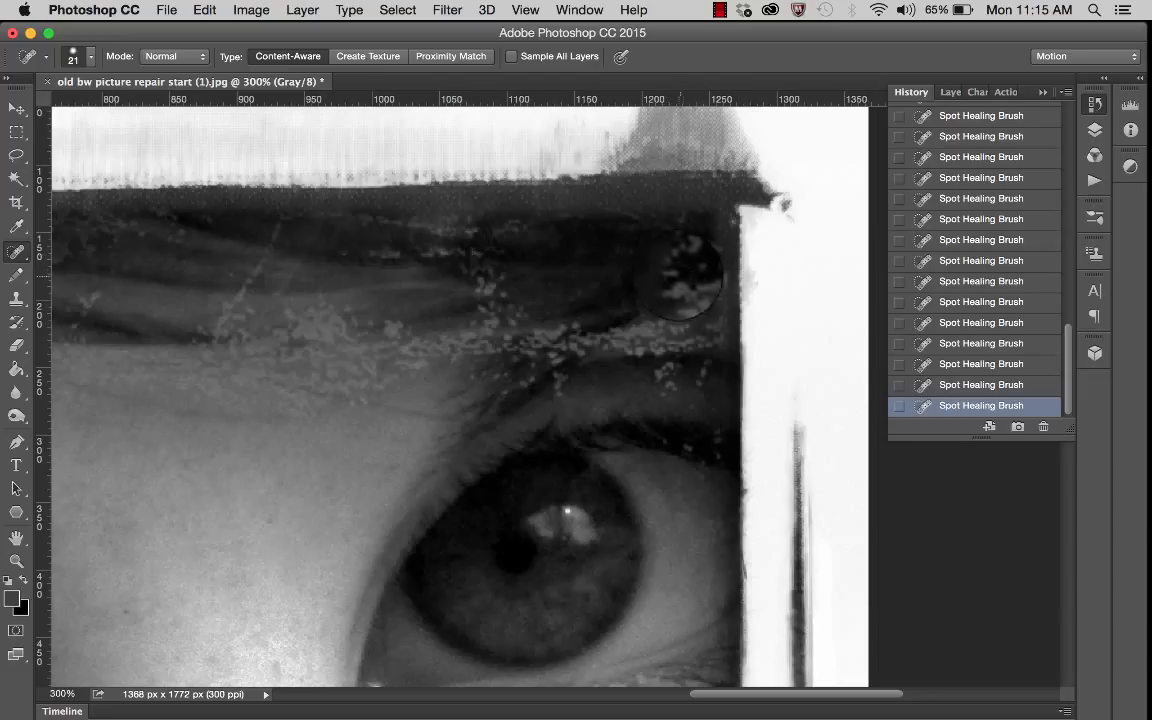
click(686, 250)
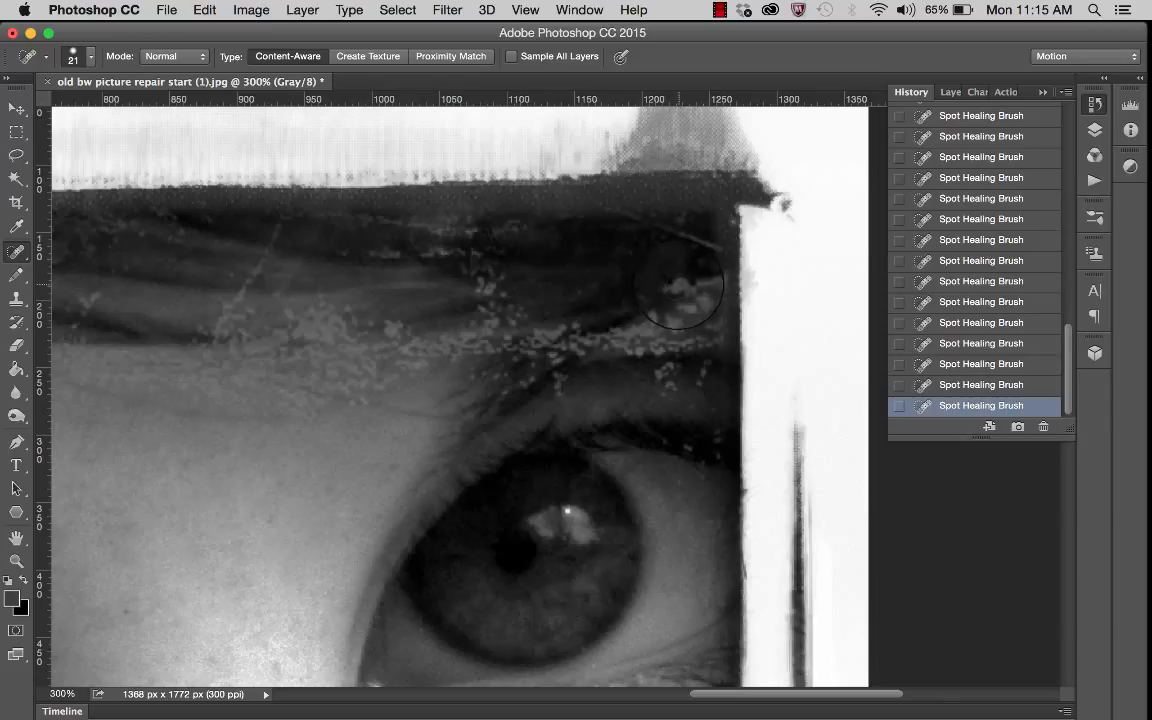
click(700, 250)
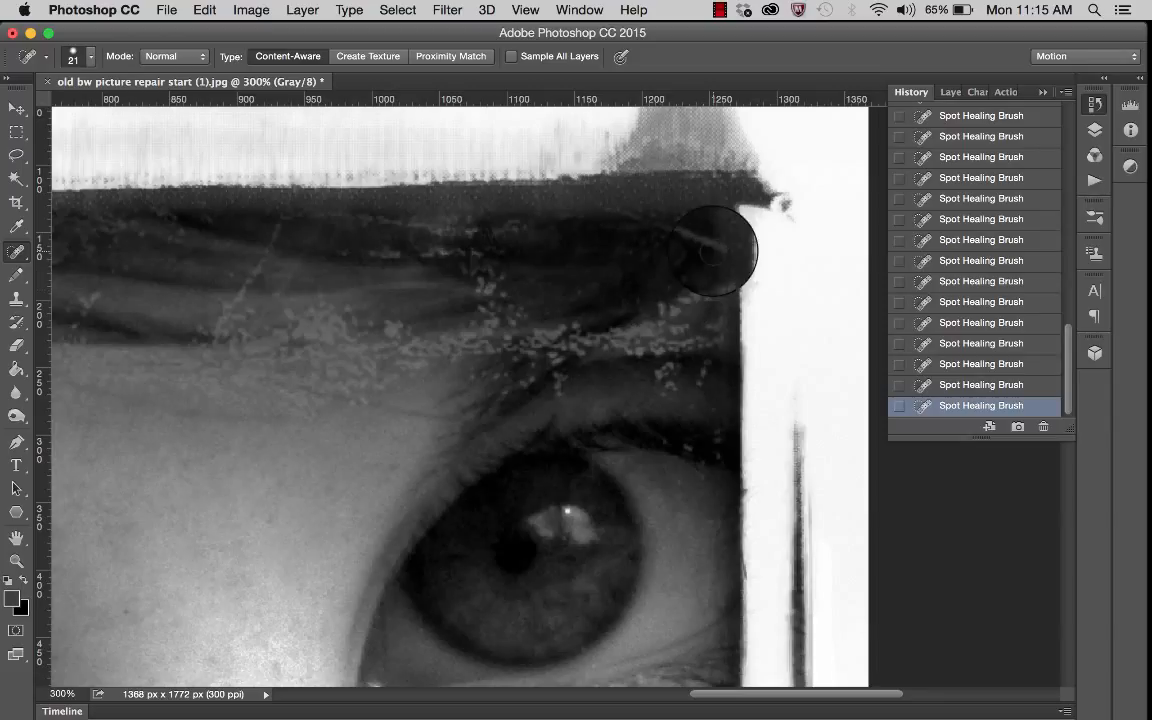
click(666, 330)
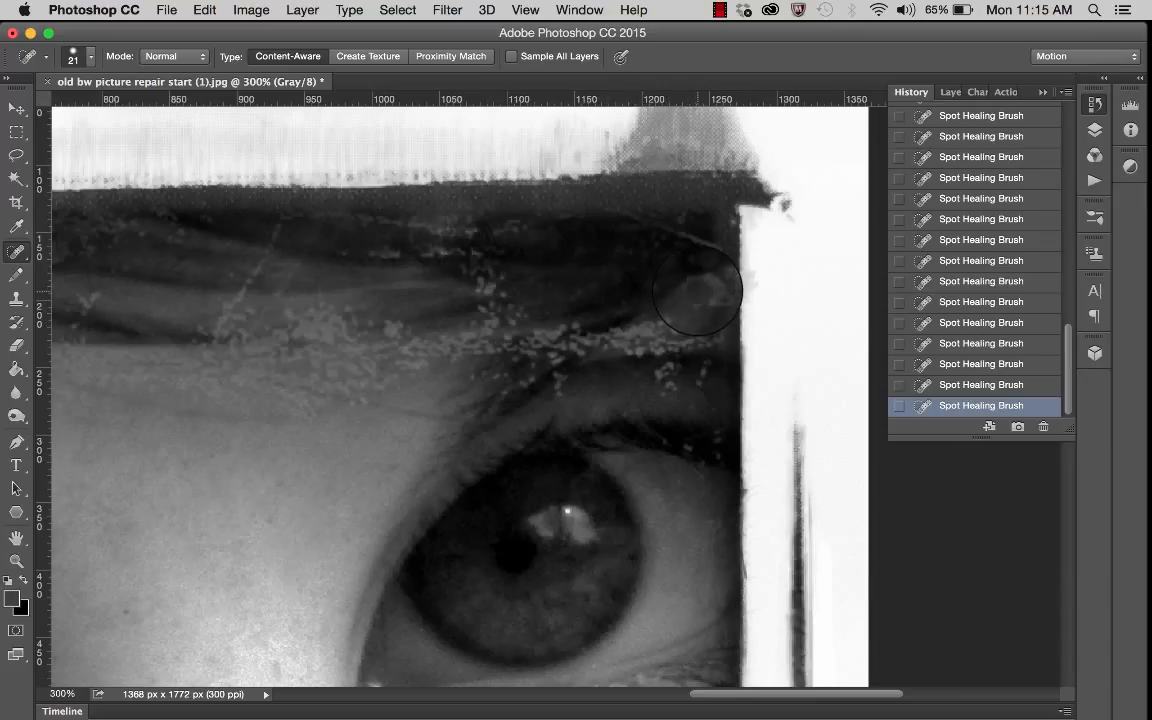
click(715, 286)
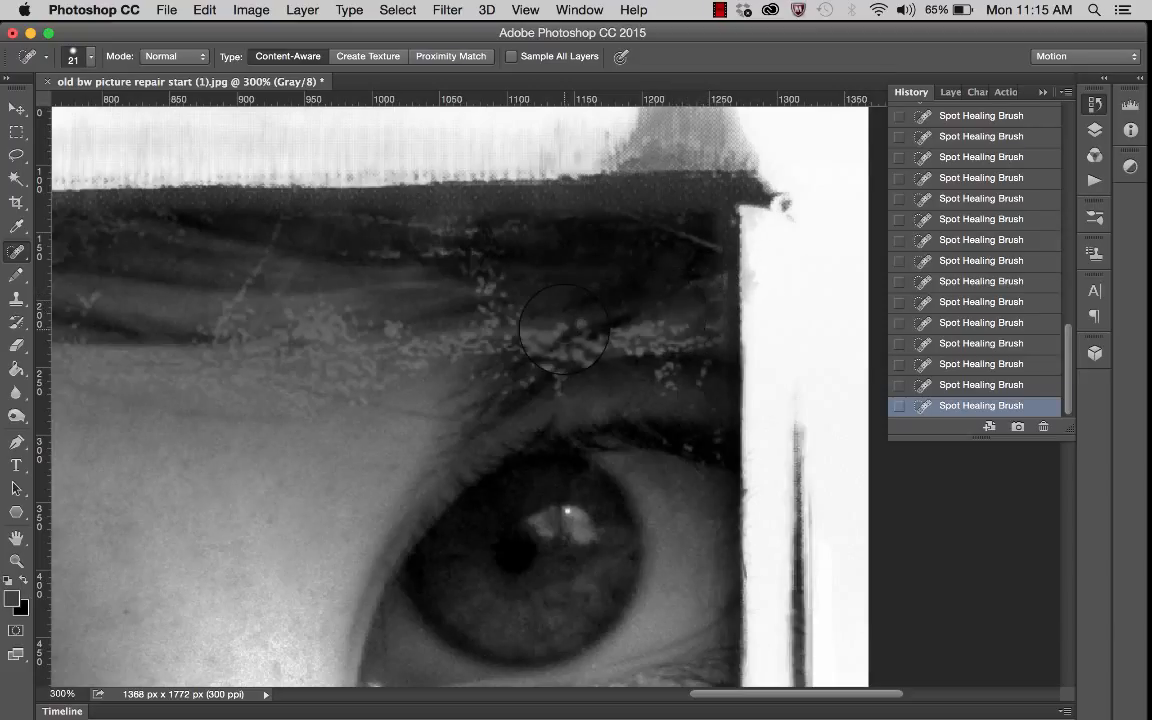
scroll(398, 315, left, 4)
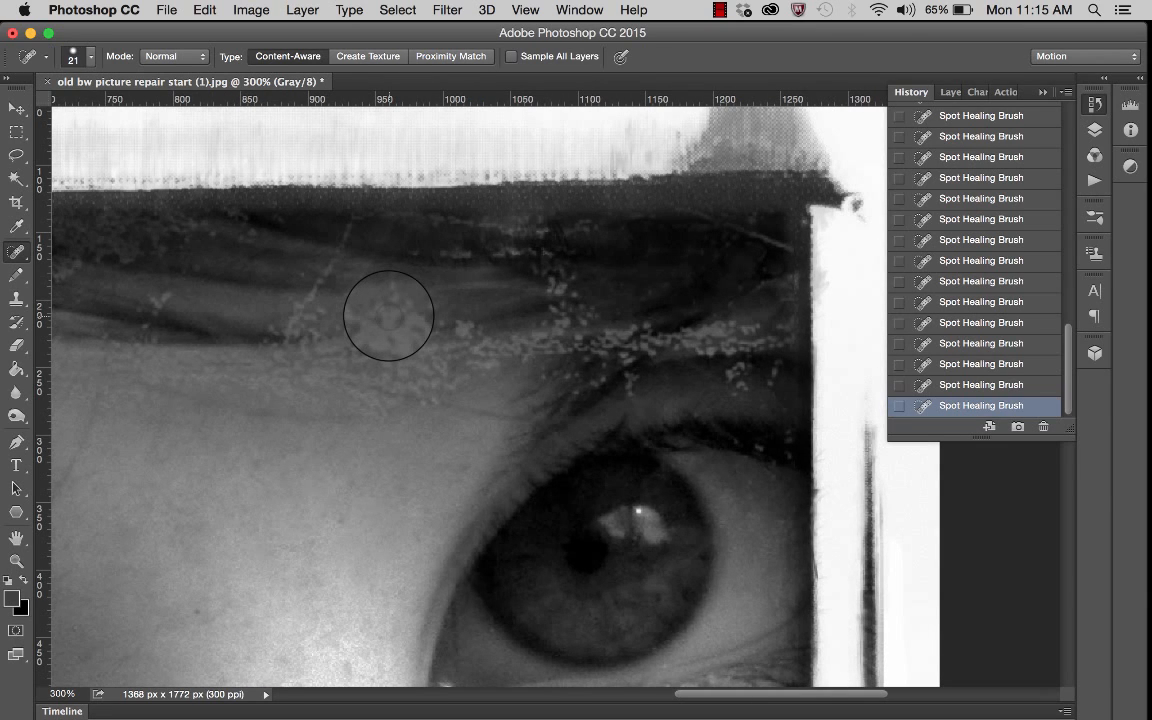
Heal the thin scratch and the specks in the dark hair at the photo's upper right corner.
scroll(386, 317, down, 5)
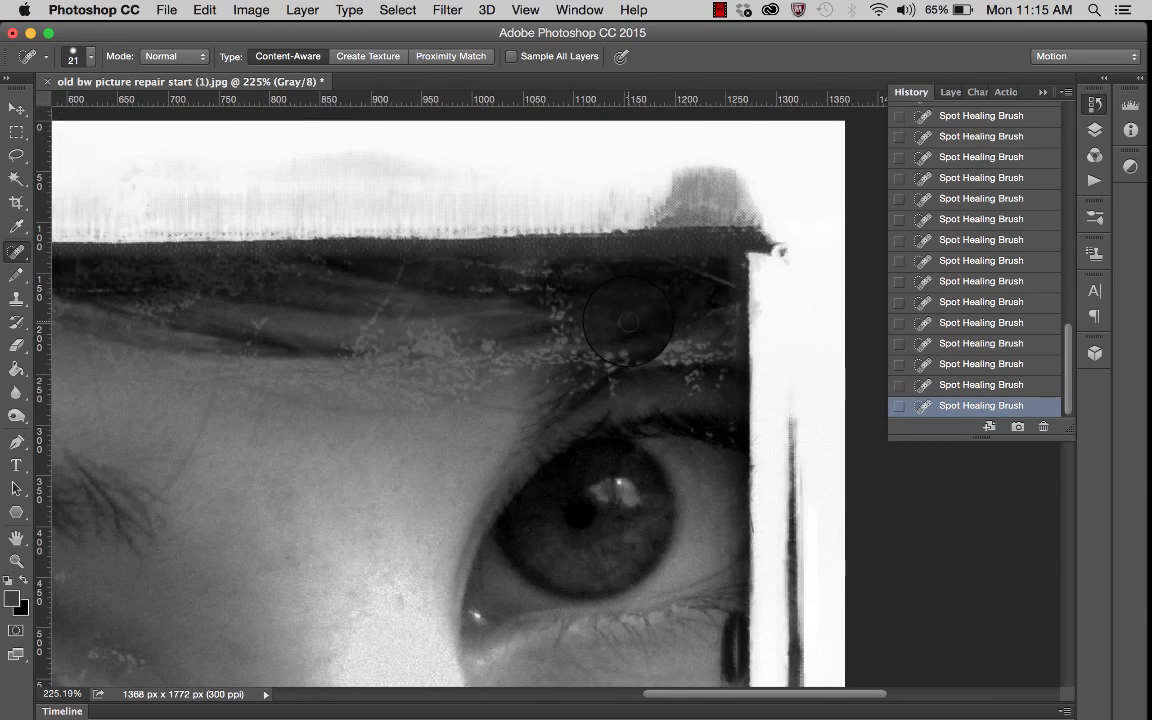
scroll(628, 322, down, 5)
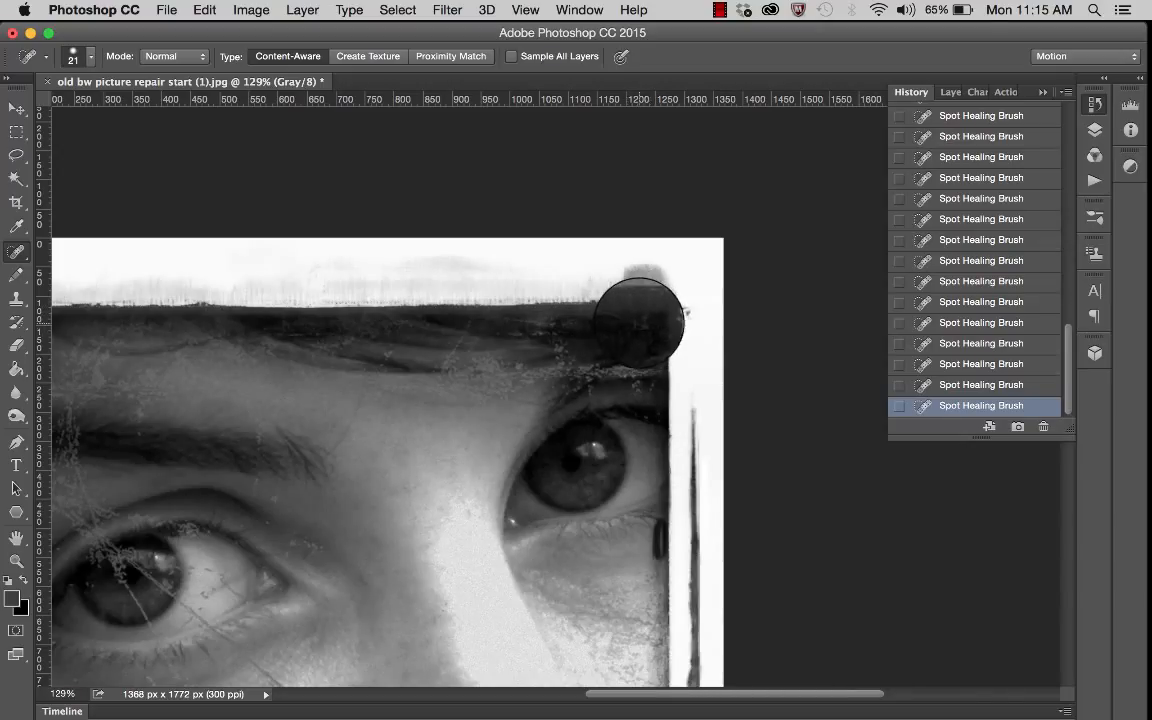
mouse_move(621, 315)
mouse_down()
mouse_move(645, 388)
mouse_move(660, 395)
mouse_up()
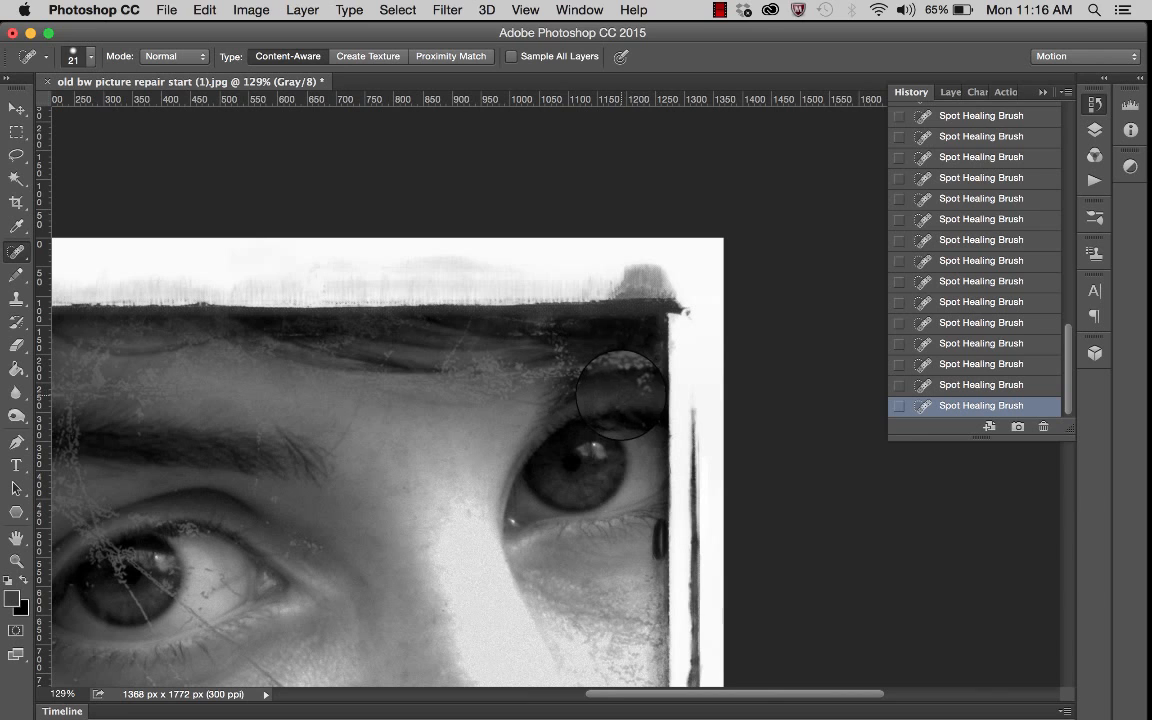
scroll(636, 396, up, 5)
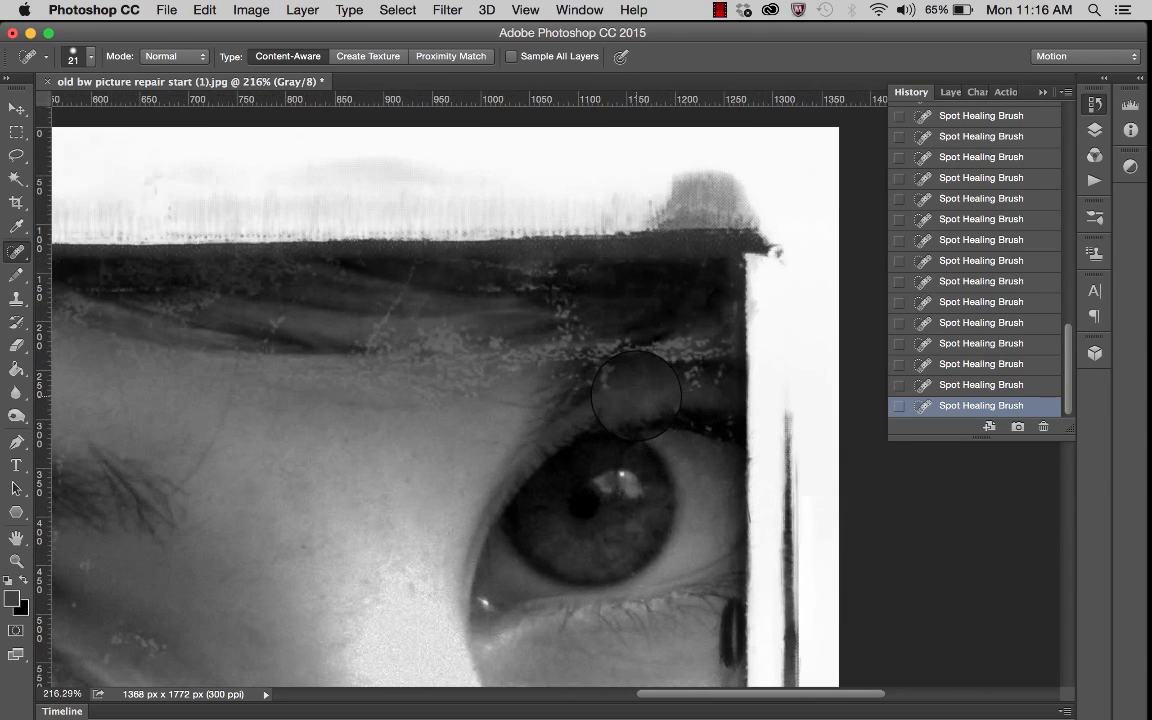
scroll(636, 396, up, 3)
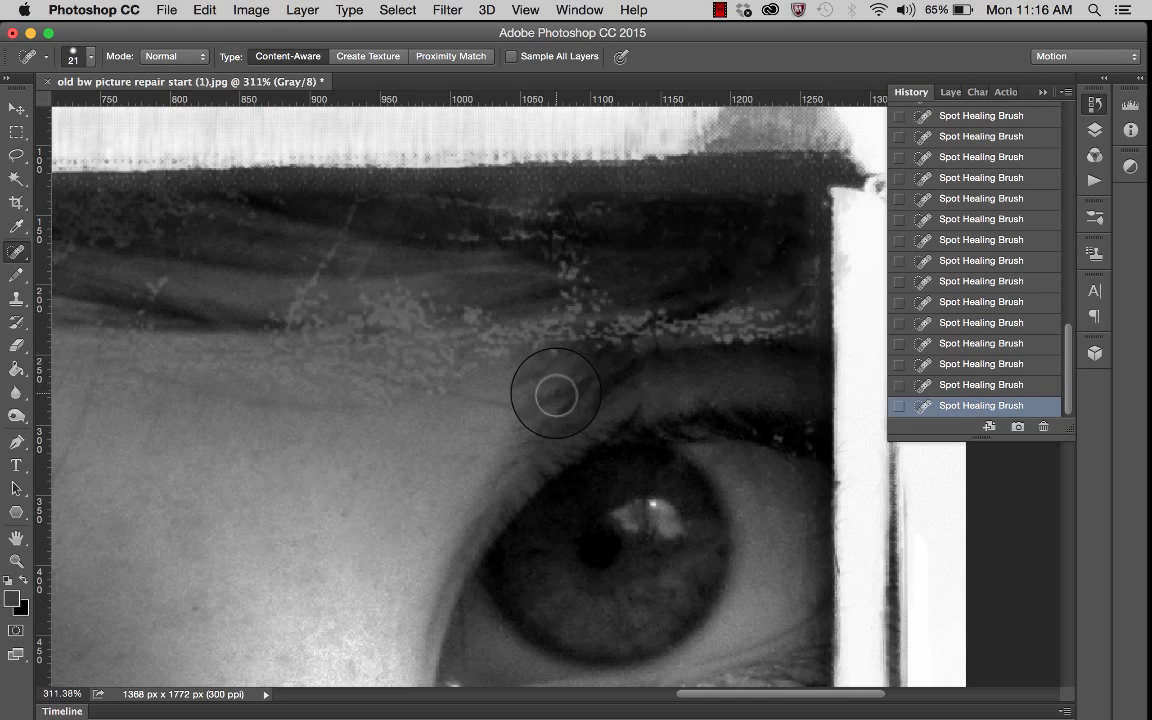
Step back two Spot Healing Brush strokes in the history and switch to the Patch Tool.
click(972, 364)
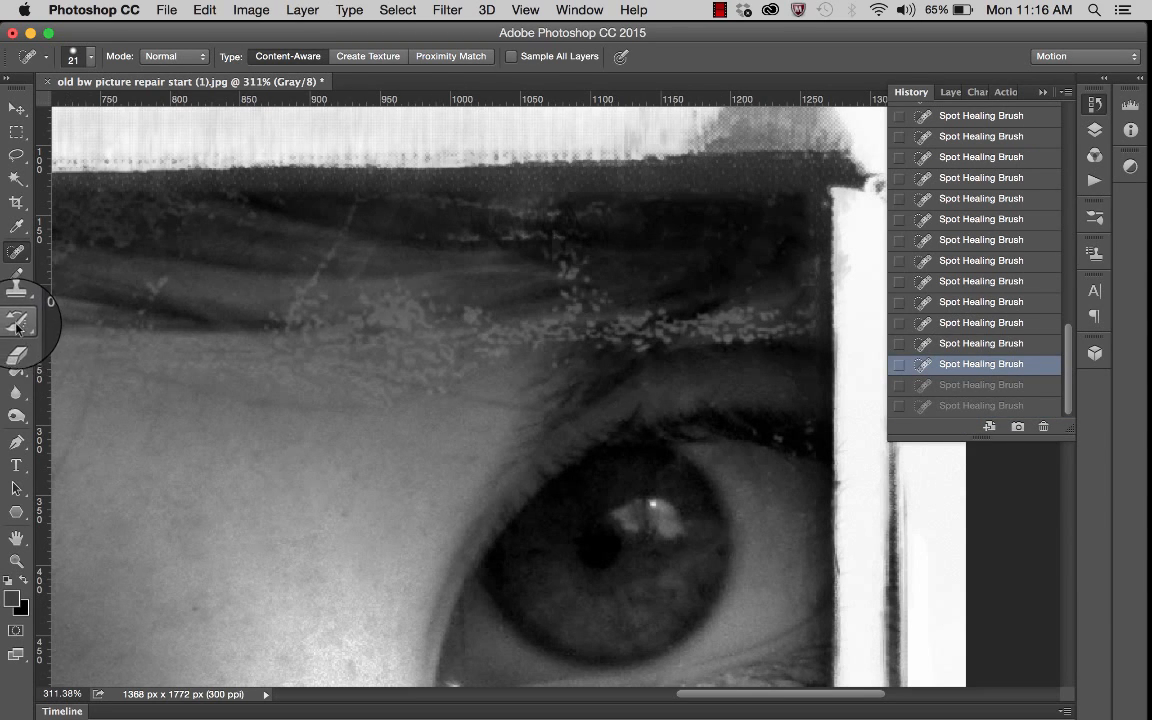
click(17, 251)
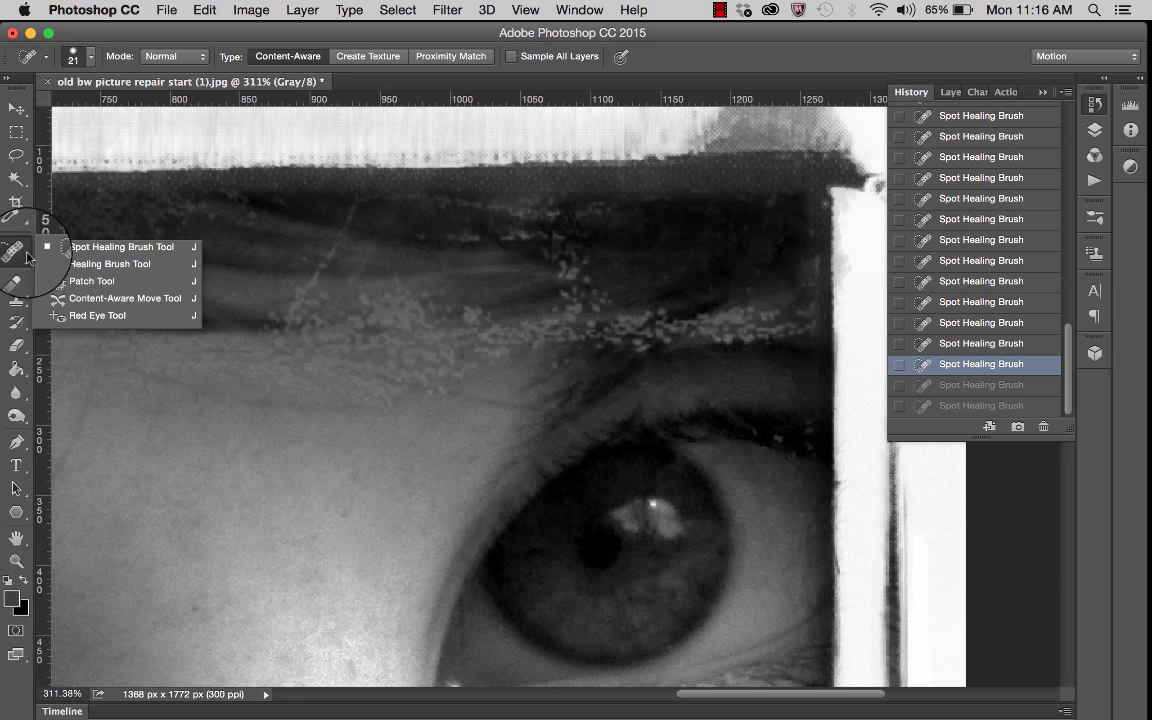
click(90, 281)
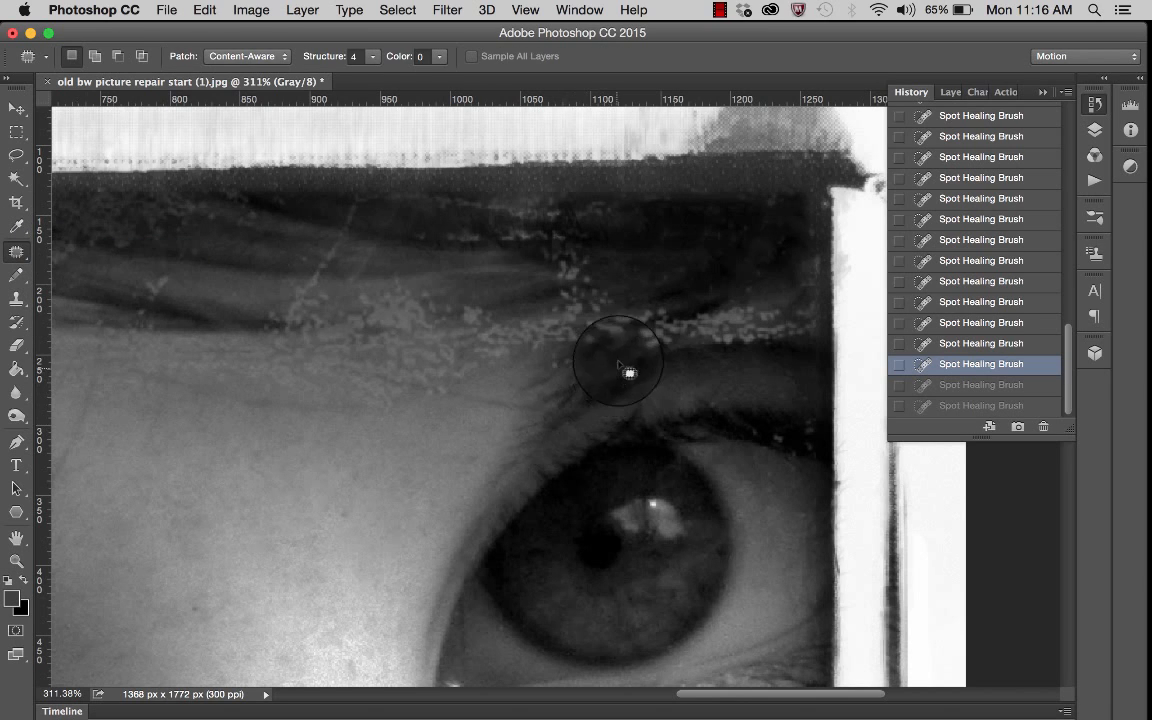
Try to patch a larger area of light specks at the hairline above the right-hand eye, undo it and deselect.
drag(674, 319, 611, 322)
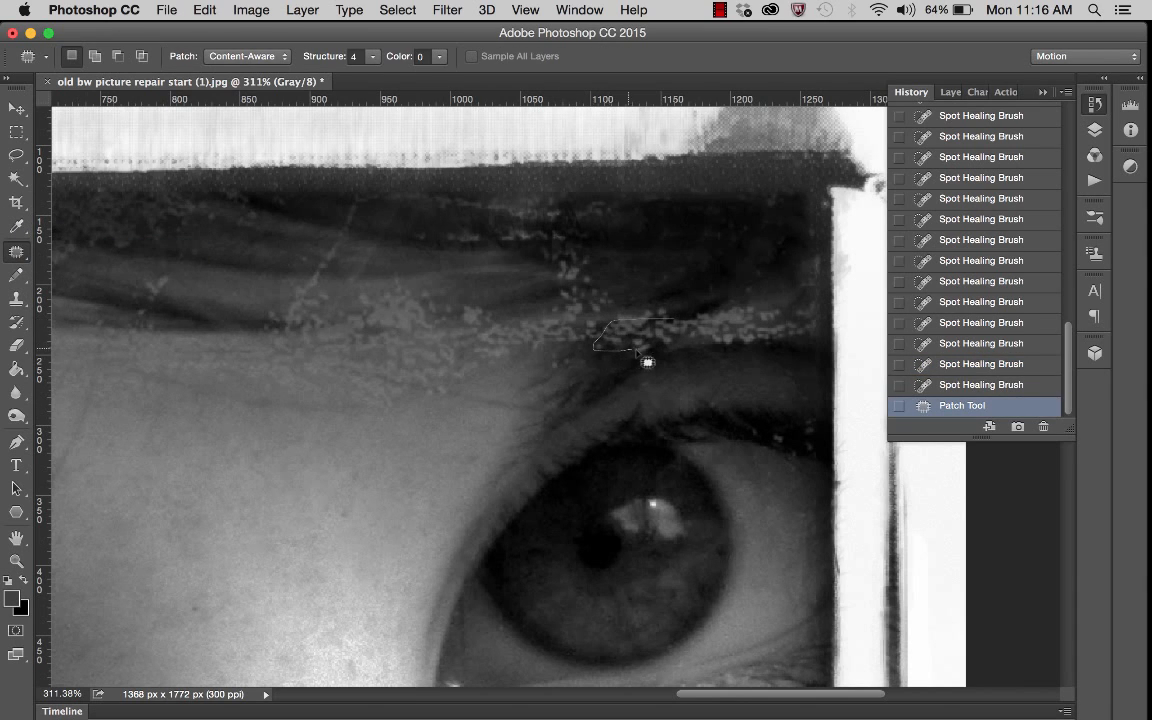
mouse_move(672, 319)
mouse_down()
mouse_move(625, 354)
mouse_move(616, 347)
mouse_move(644, 349)
mouse_move(622, 352)
mouse_move(578, 325)
mouse_move(628, 355)
mouse_up()
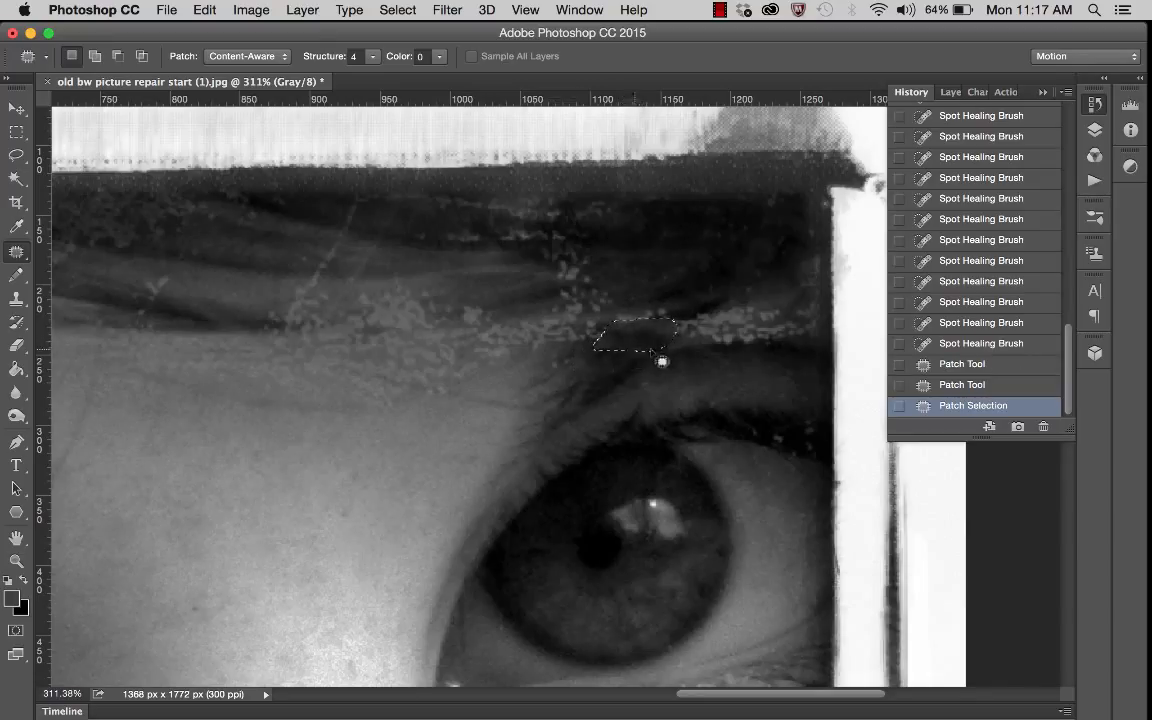
key(super+z)
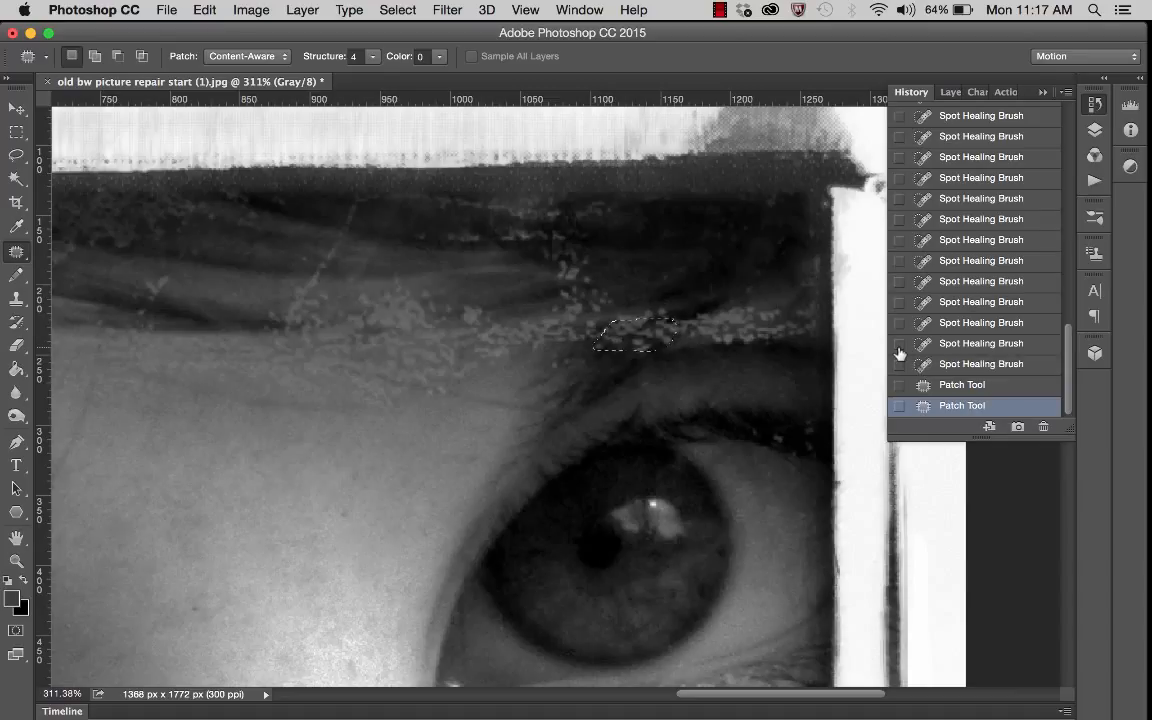
key(super+d)
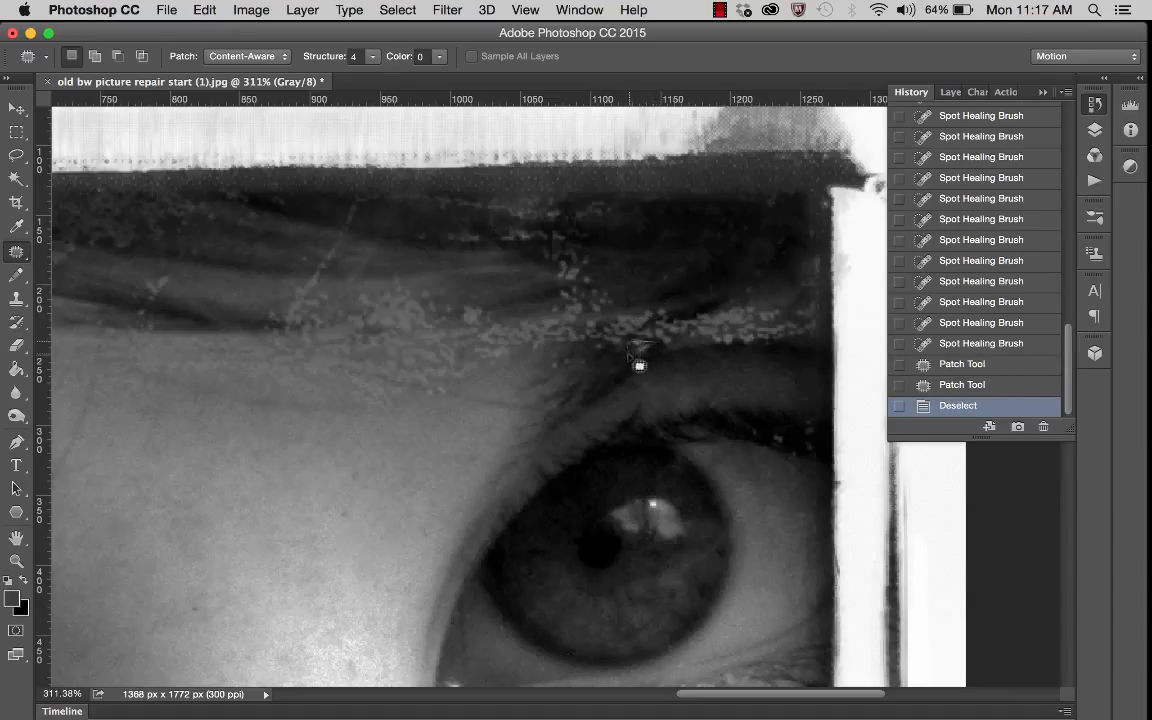
Patch two small groups of light specks just above the right-hand eye's upper lid from clean nearby skin, and deselect.
mouse_move(628, 353)
mouse_down()
mouse_move(656, 365)
mouse_move(638, 368)
mouse_up()
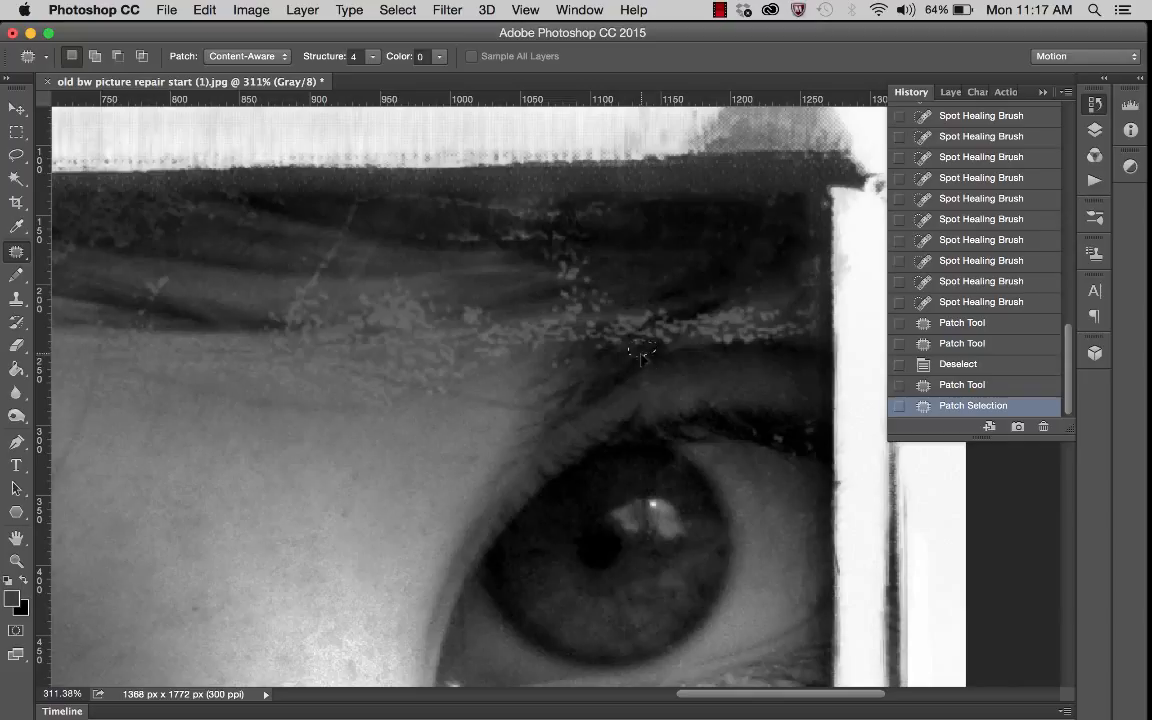
mouse_move(636, 352)
mouse_down()
mouse_move(600, 343)
mouse_move(638, 342)
mouse_move(615, 357)
mouse_up()
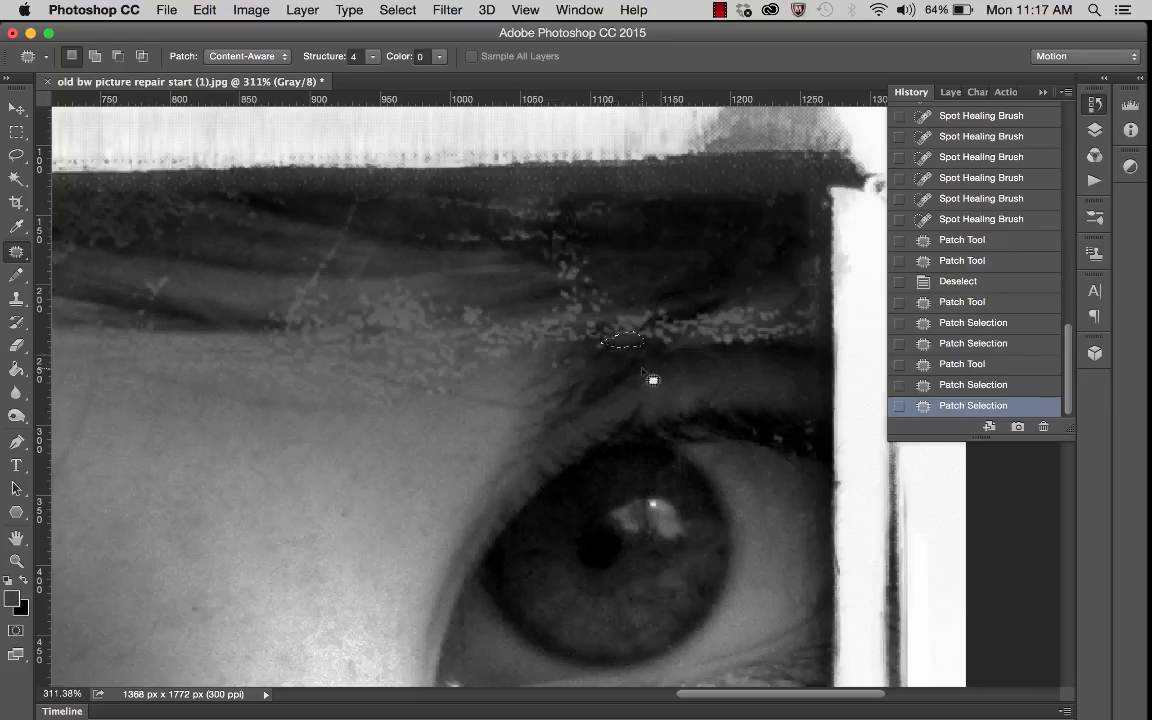
key(super+d)
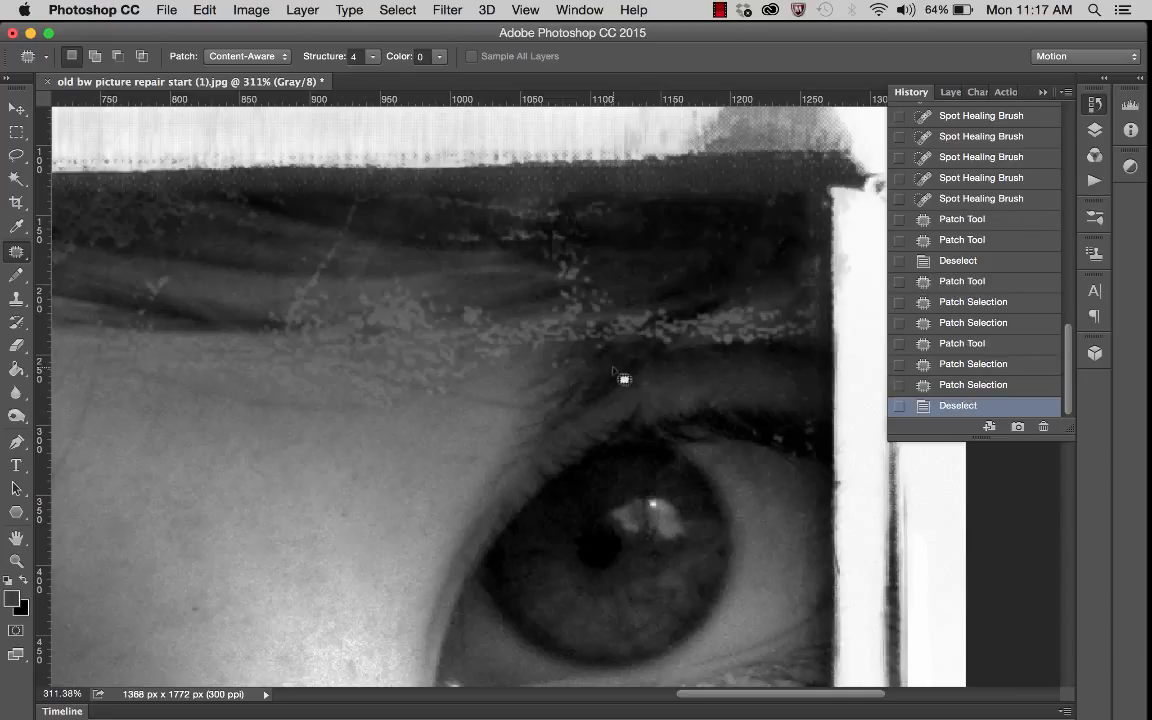
Keep the patch mode at Content-Aware, patch the next specks along the hairline above the same eye, and deselect.
click(268, 57)
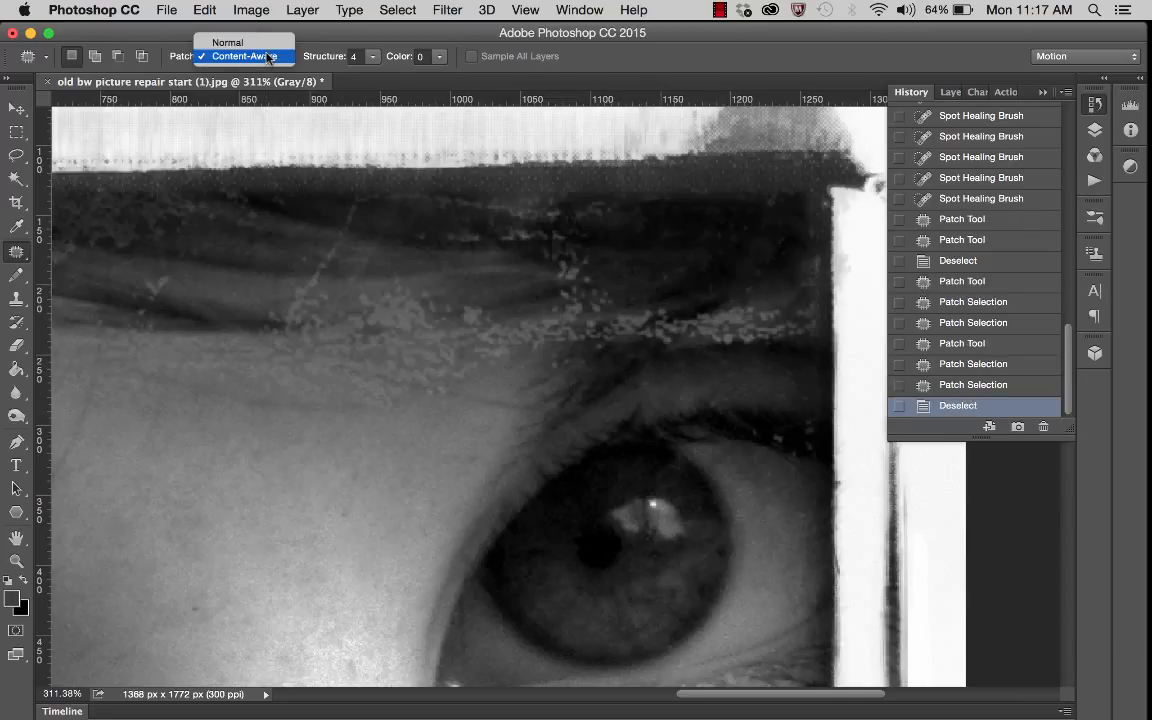
click(263, 57)
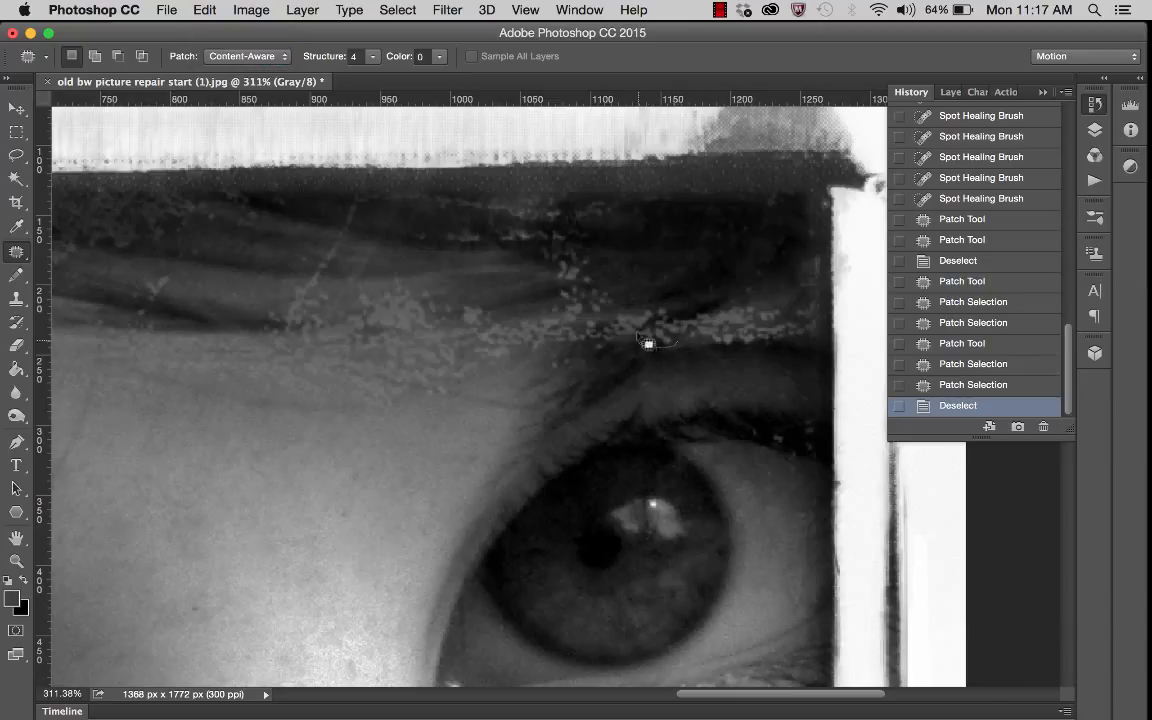
drag(688, 357, 641, 356)
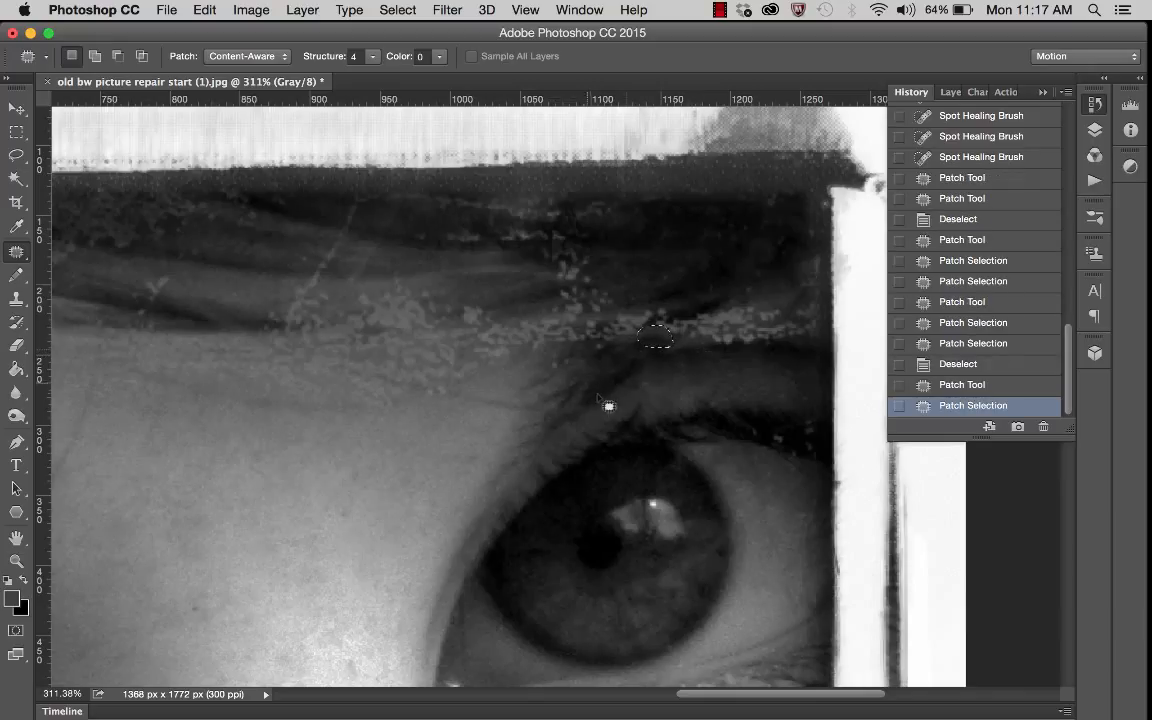
key(super+d)
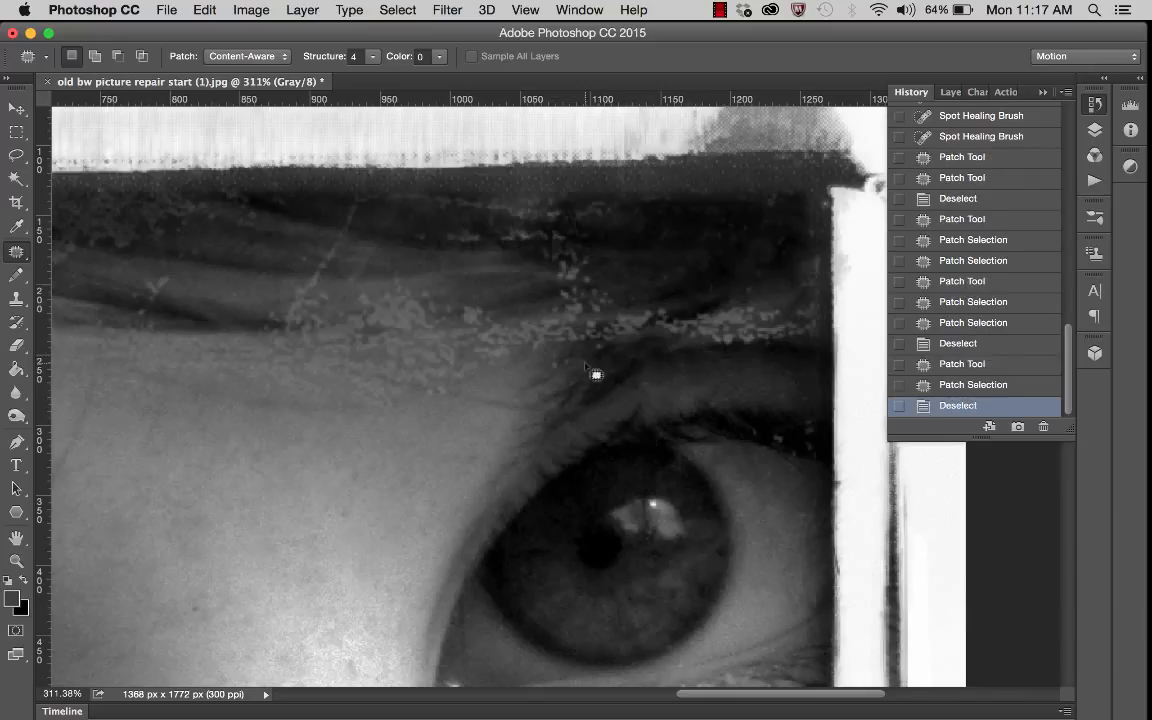
Patch the vertical scratches crossing the outer part of the left-hand eyebrow from clean eyebrow texture, and deselect.
scroll(595, 374, left, 15)
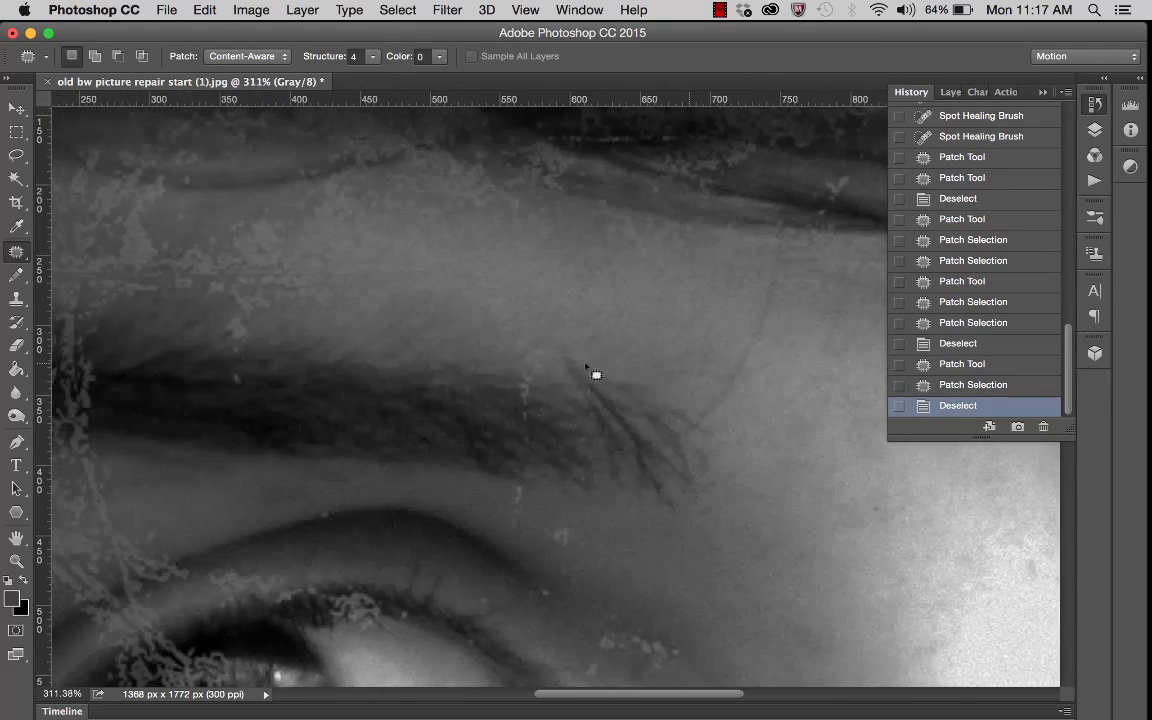
scroll(595, 374, left, 8)
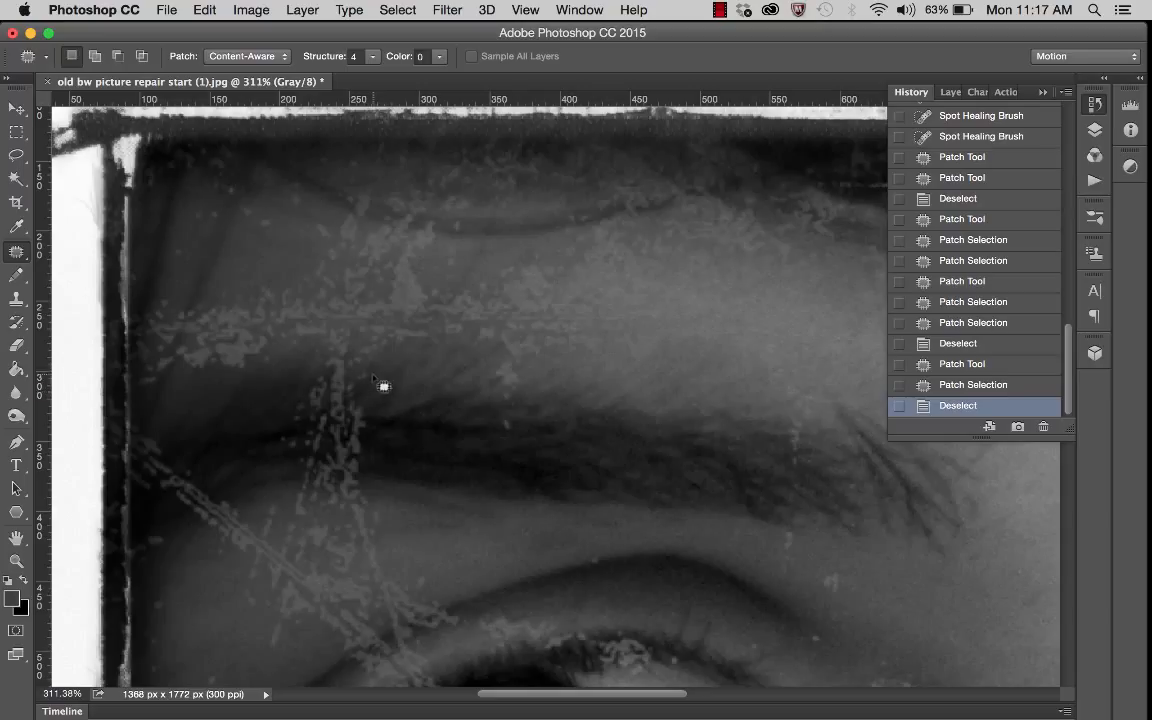
drag(373, 369, 368, 467)
drag(287, 461, 303, 415)
drag(387, 383, 385, 380)
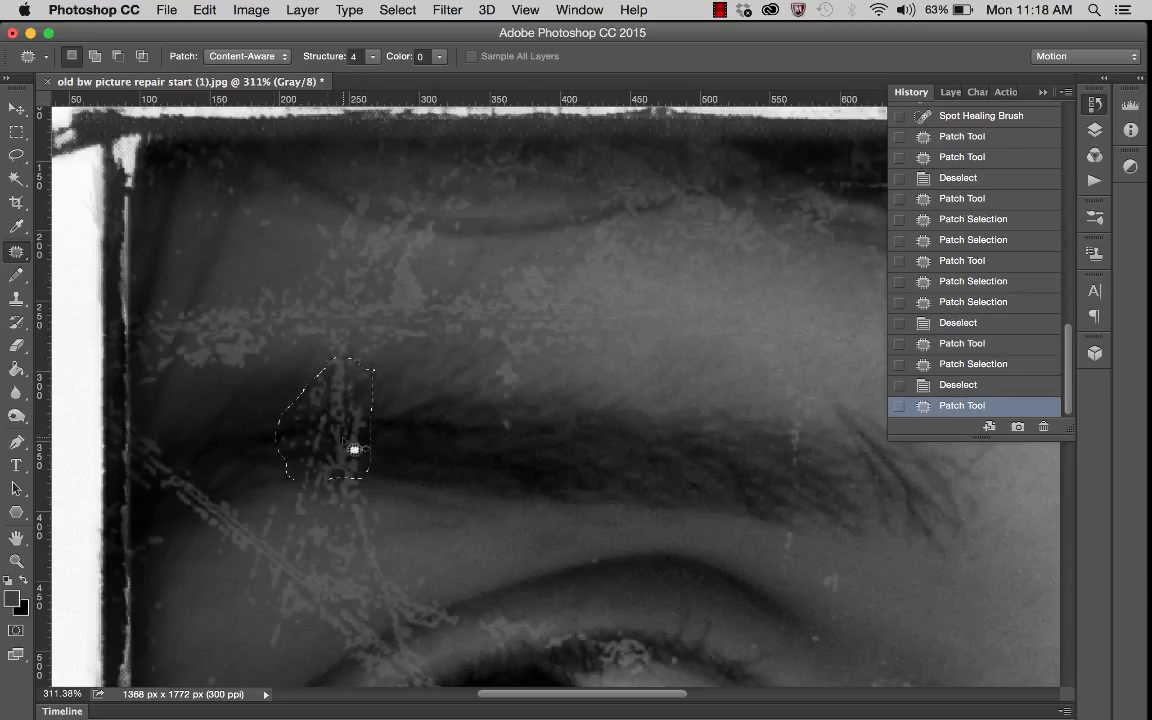
drag(354, 449, 257, 456)
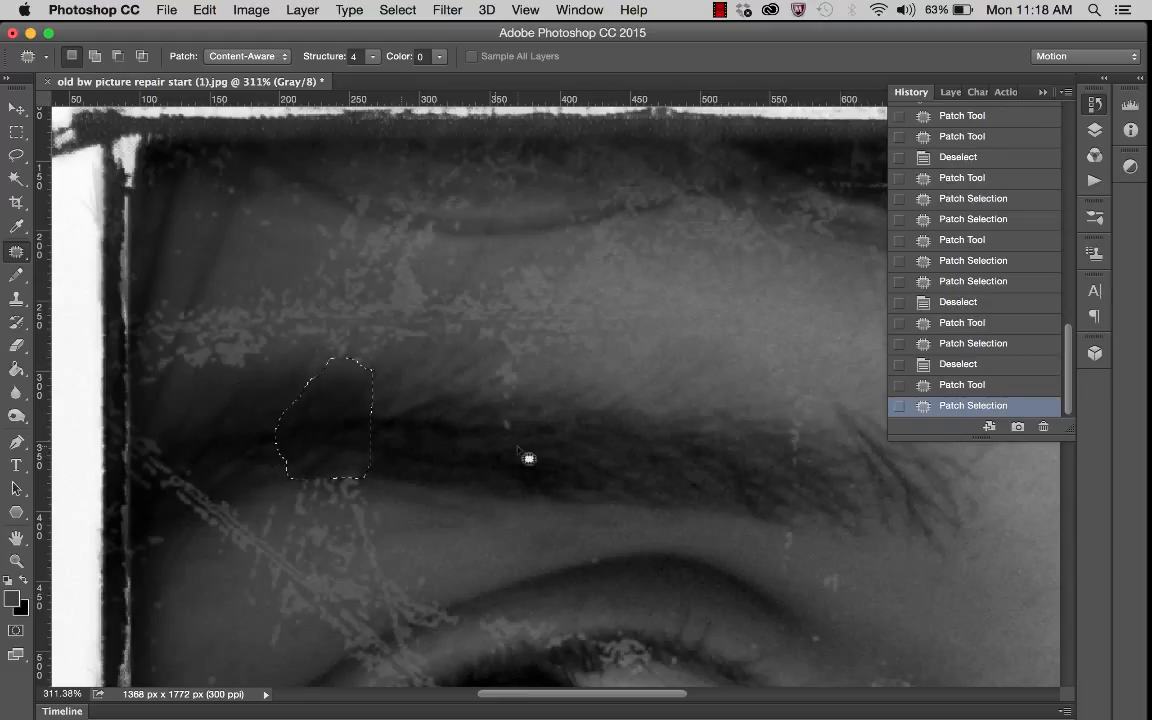
click(455, 430)
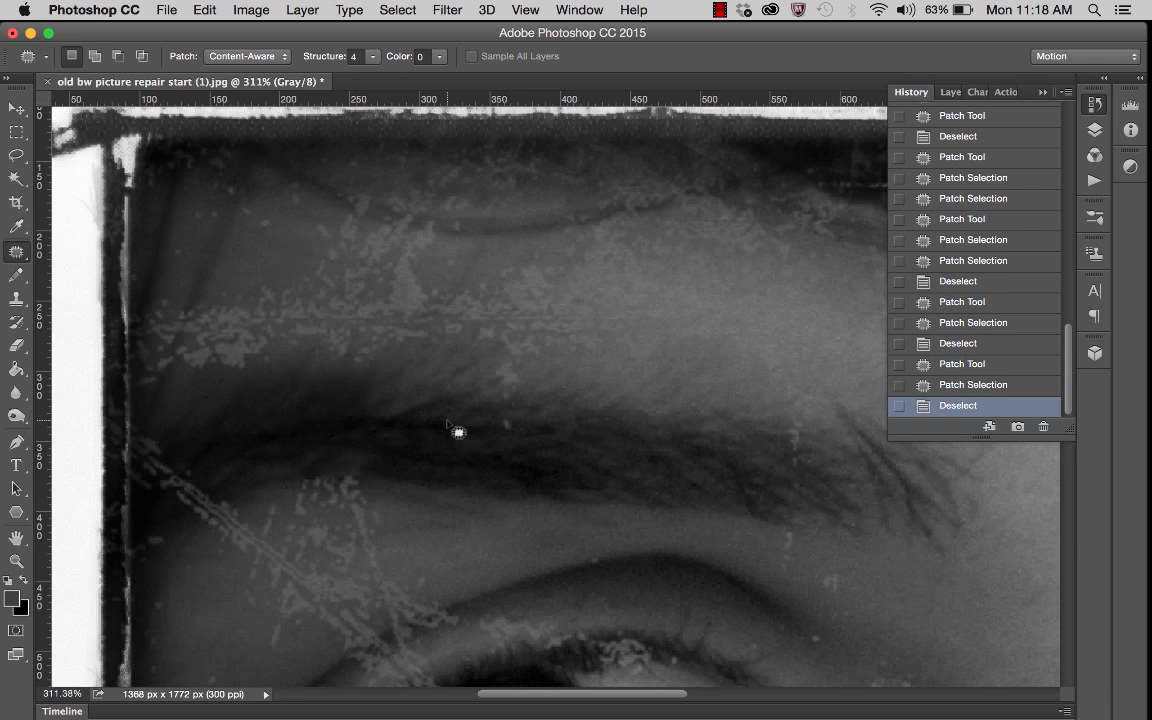
Patch the diagonal scratch at the left-hand eyebrow's outer end, up to the photo's dark edge, in two adjoining areas.
scroll(390, 477, left, 3)
scroll(390, 477, down, 1)
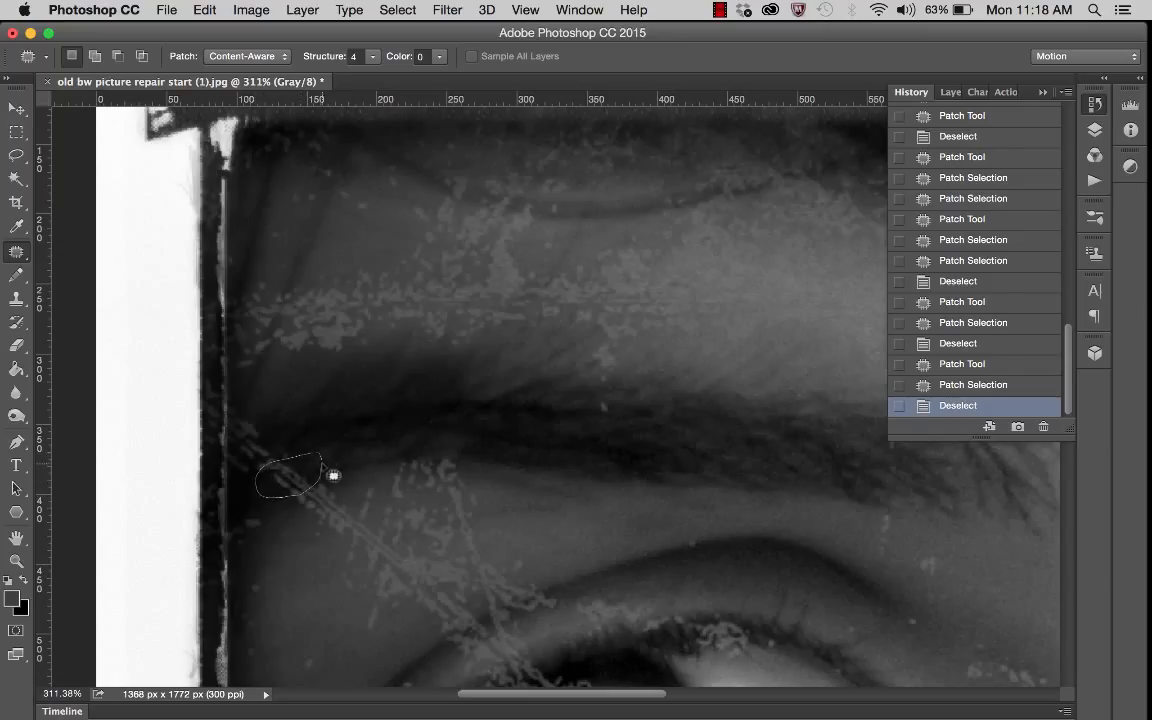
drag(333, 476, 316, 477)
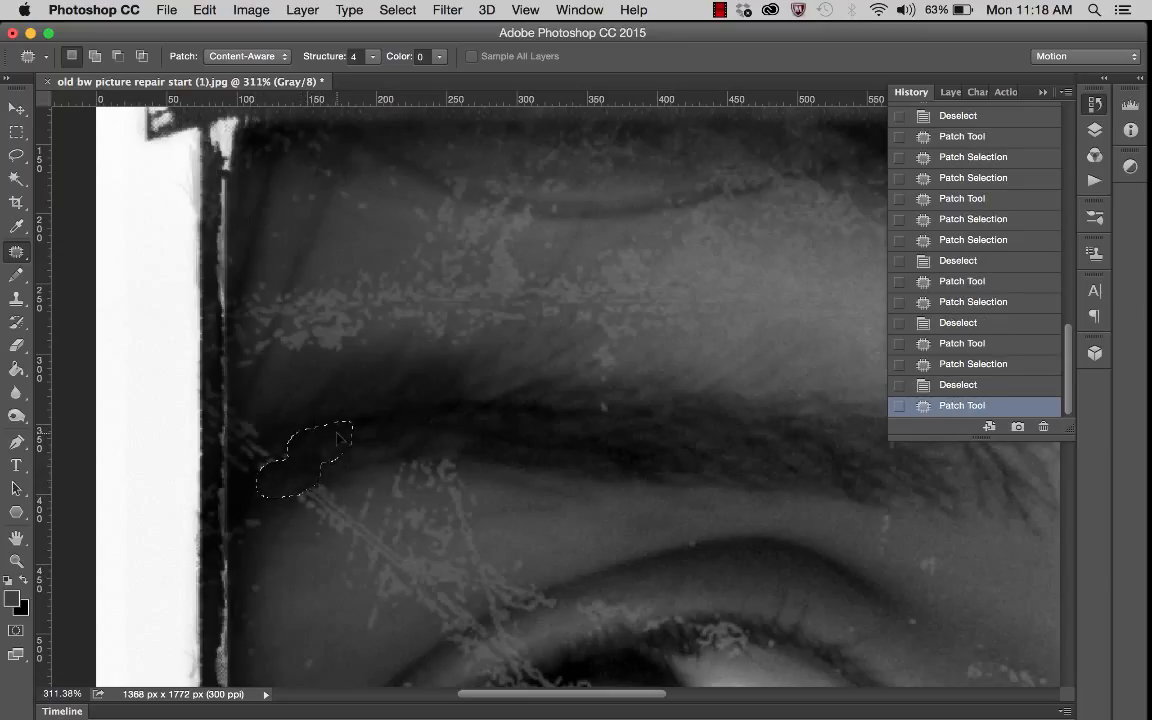
drag(343, 437, 354, 443)
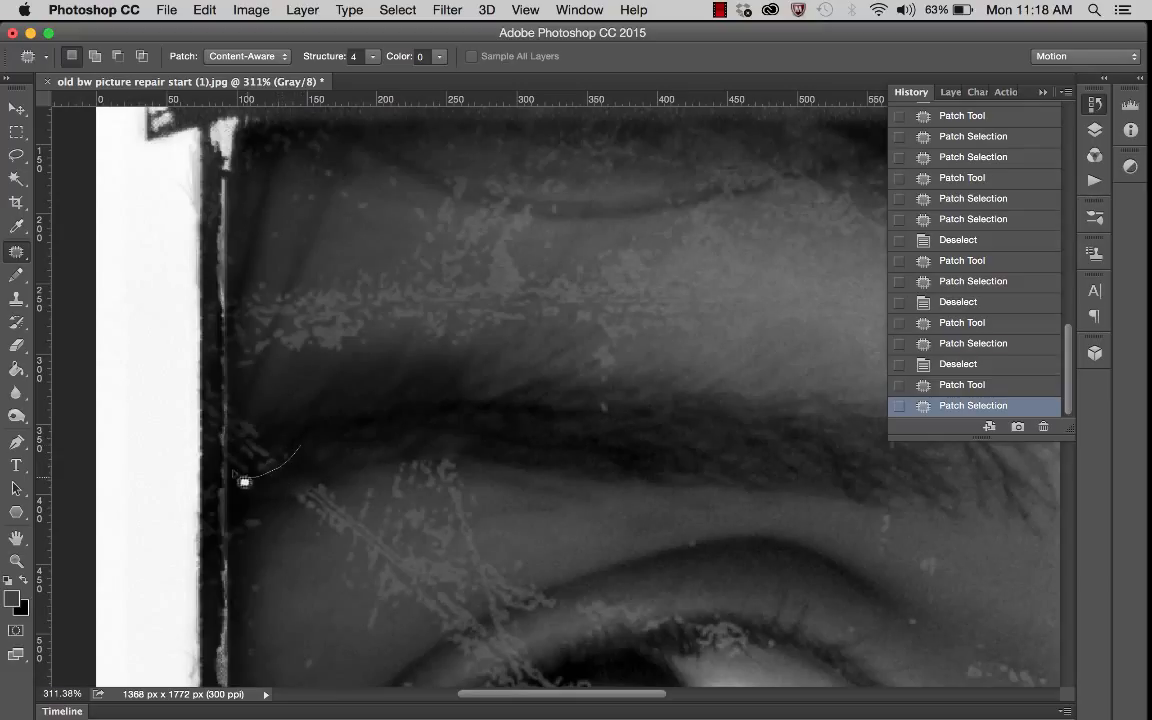
drag(310, 452, 288, 452)
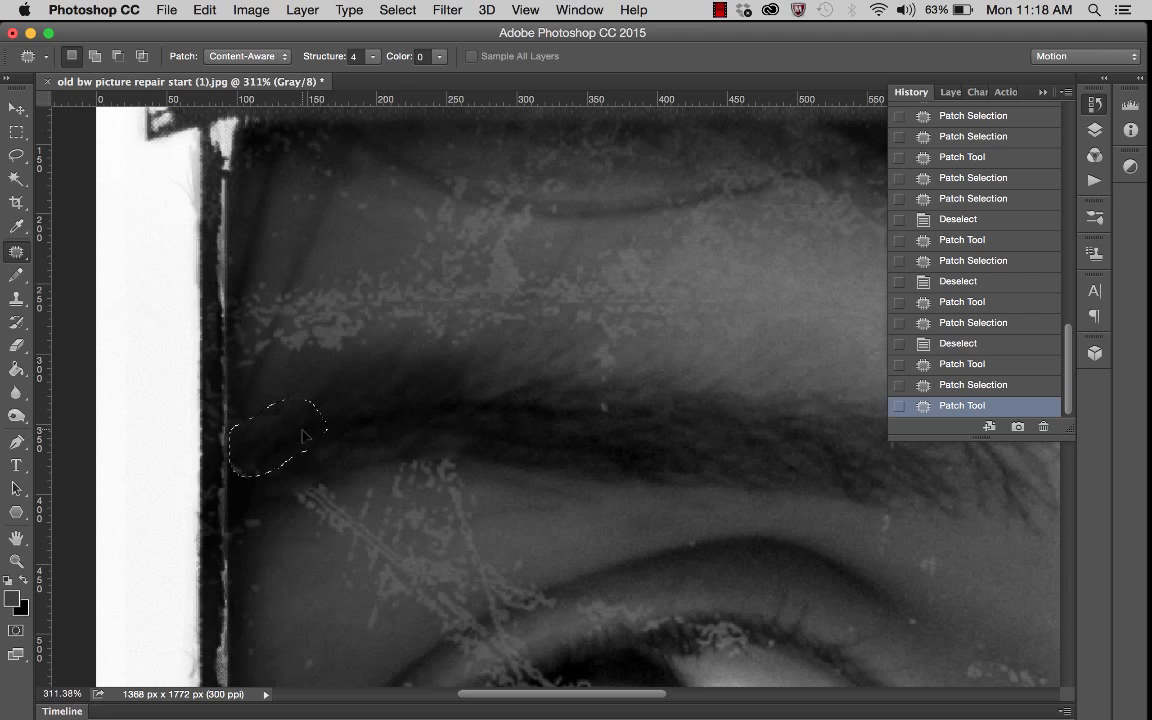
drag(307, 430, 316, 437)
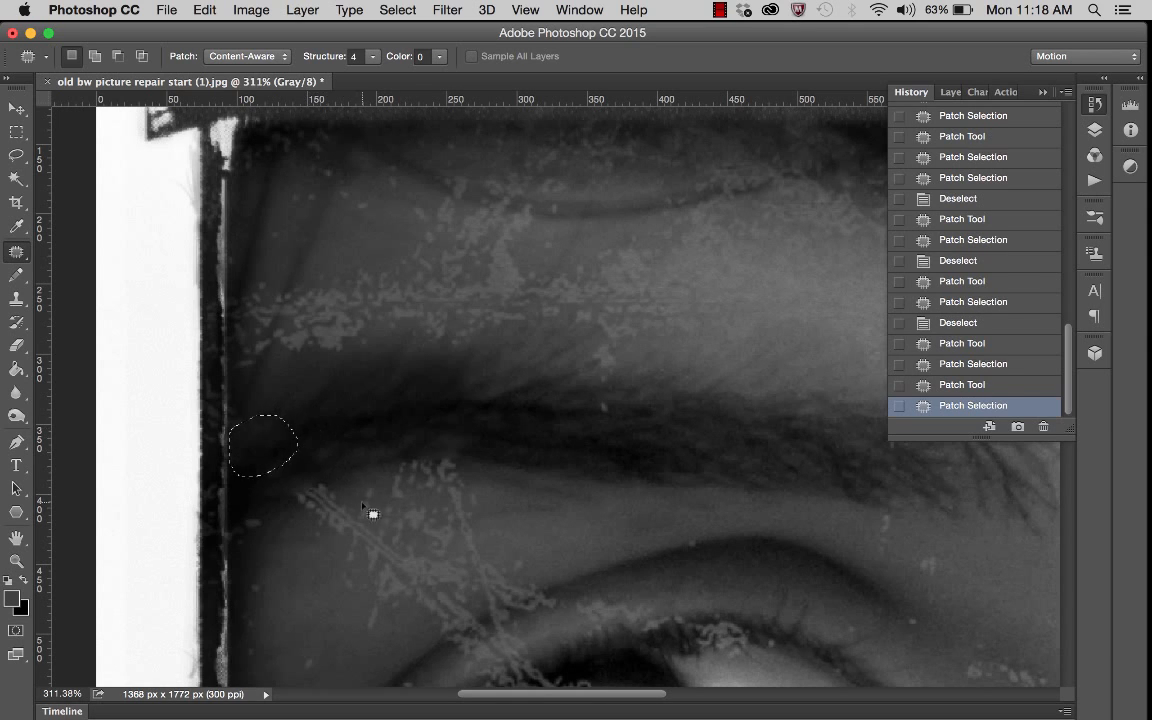
click(329, 446)
Patch the small specks beside the photo's left edge, just below the eyebrow's outer end.
scroll(430, 528, down, 5)
scroll(430, 528, right, 1)
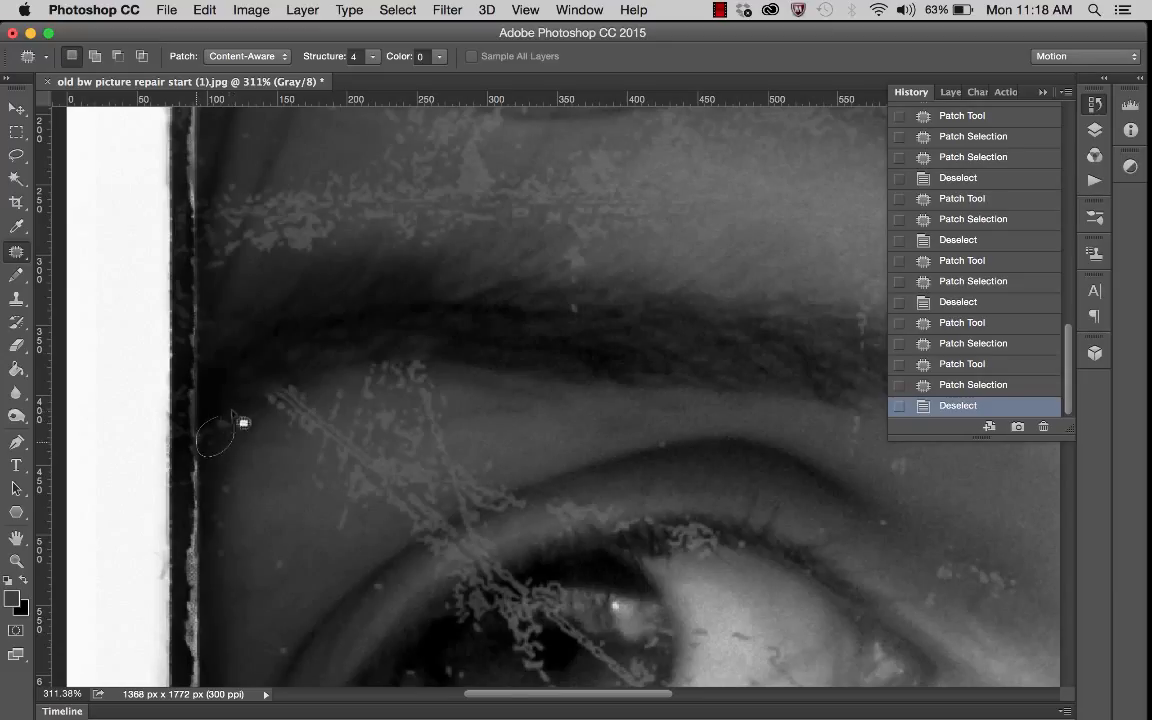
drag(243, 423, 231, 452)
drag(218, 404, 224, 407)
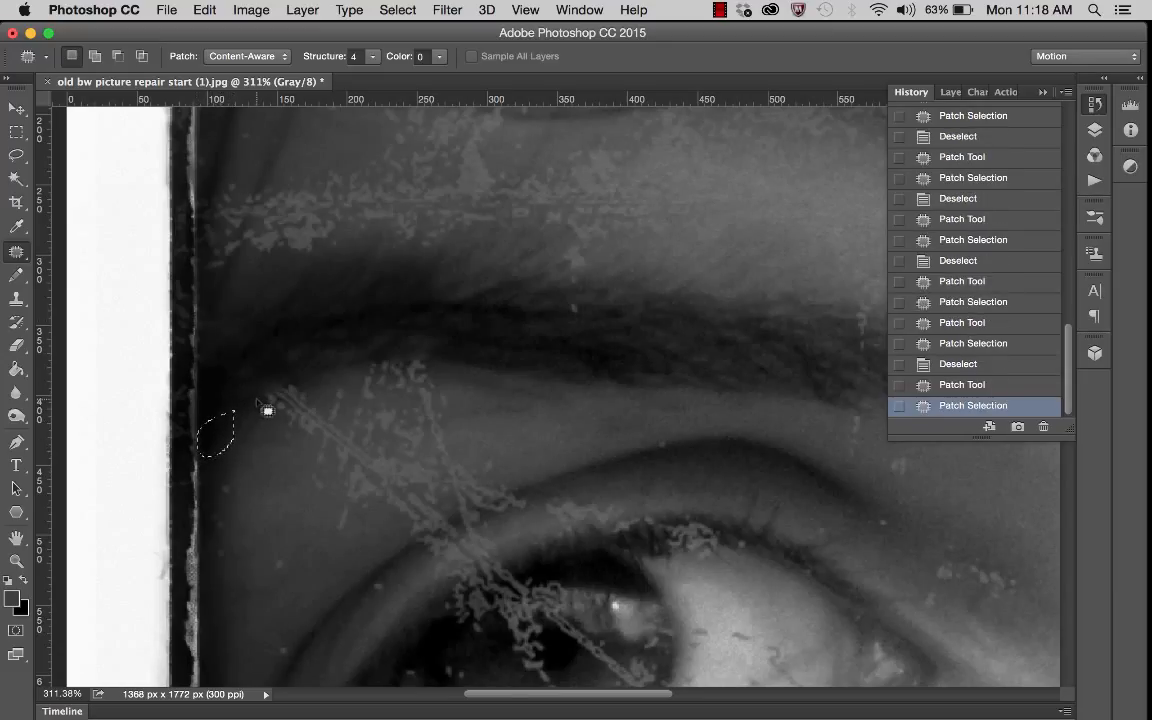
Patch the dense speck cluster on the forehead above the left-hand eyebrow's outer end from clean skin, and deselect.
scroll(370, 320, up, 5)
scroll(370, 320, right, 1)
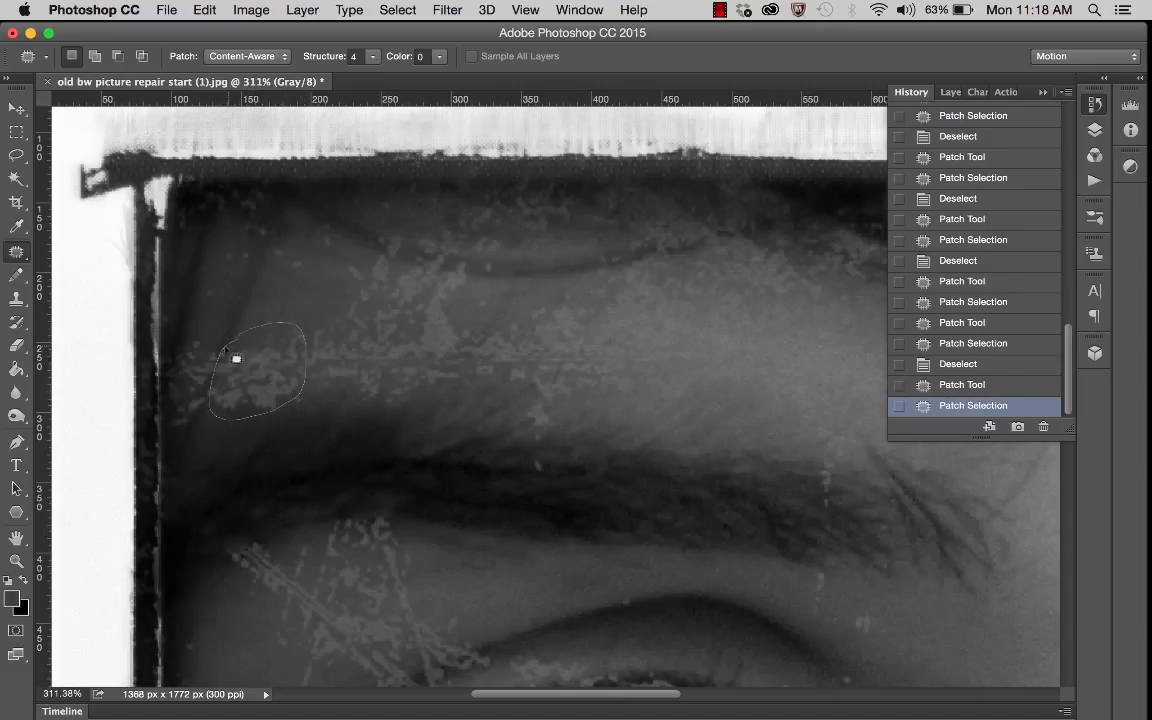
mouse_move(224, 348)
mouse_down()
mouse_move(254, 349)
mouse_move(285, 298)
mouse_up()
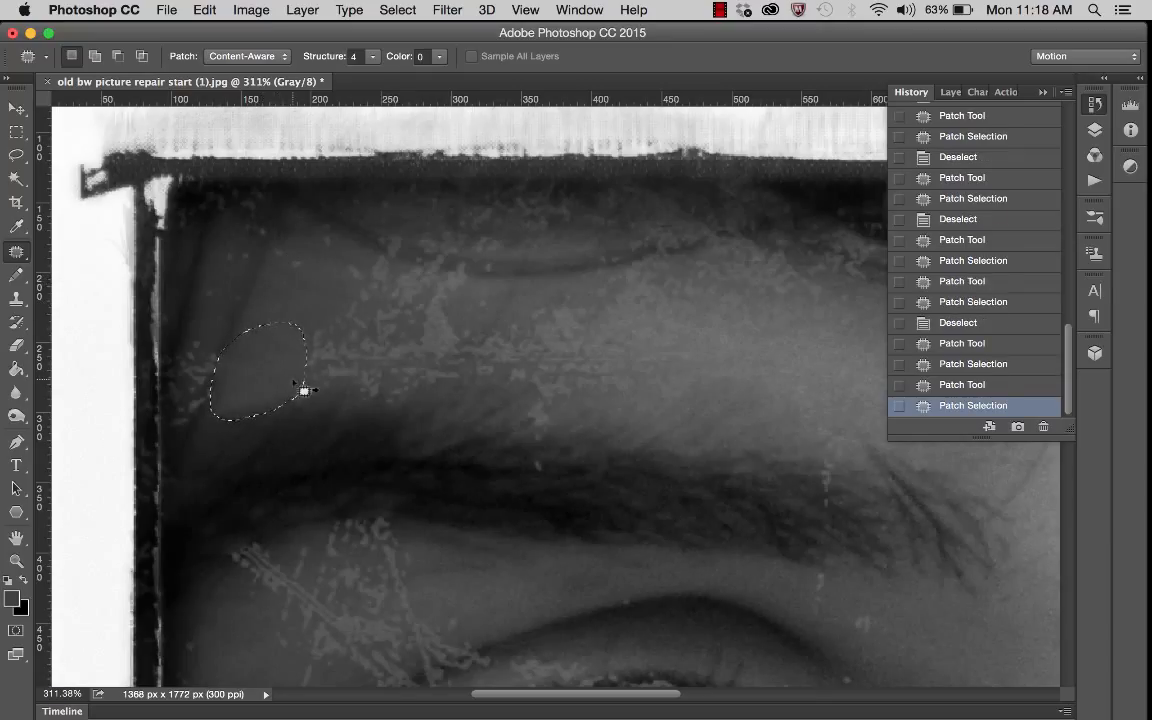
key(super+d)
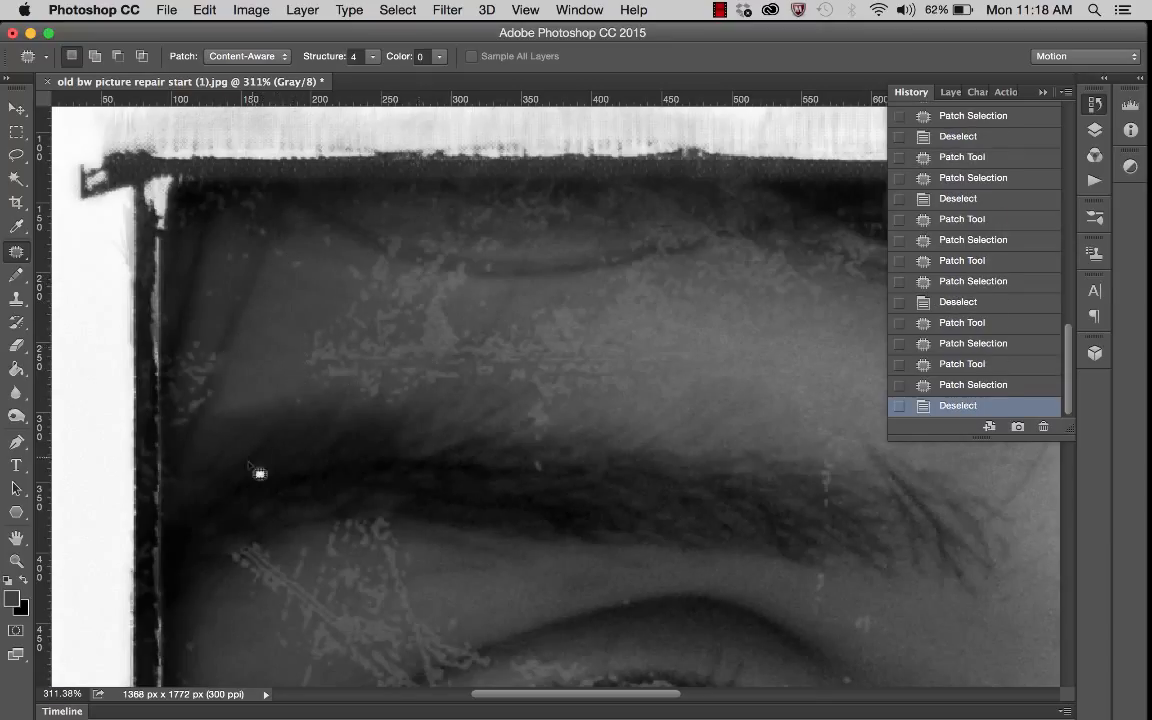
Burn the shadows at the left-hand eyebrow's outer end, using a 41 px brush at 5% exposure.
click(15, 415)
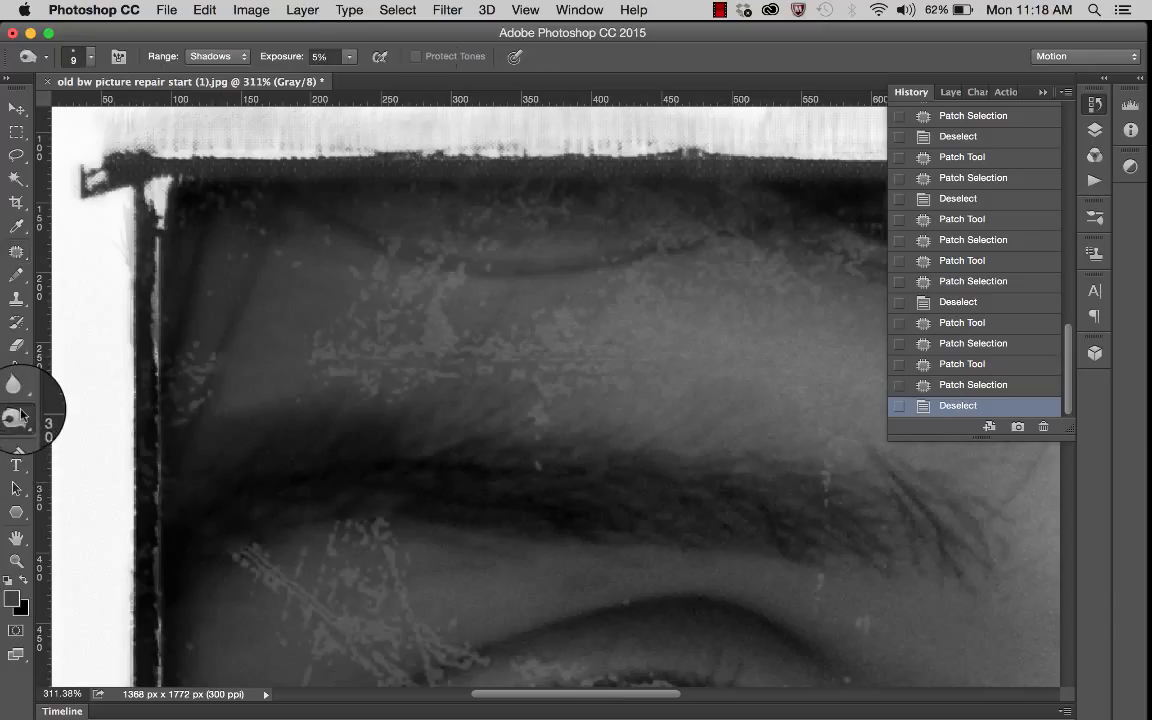
click(65, 428)
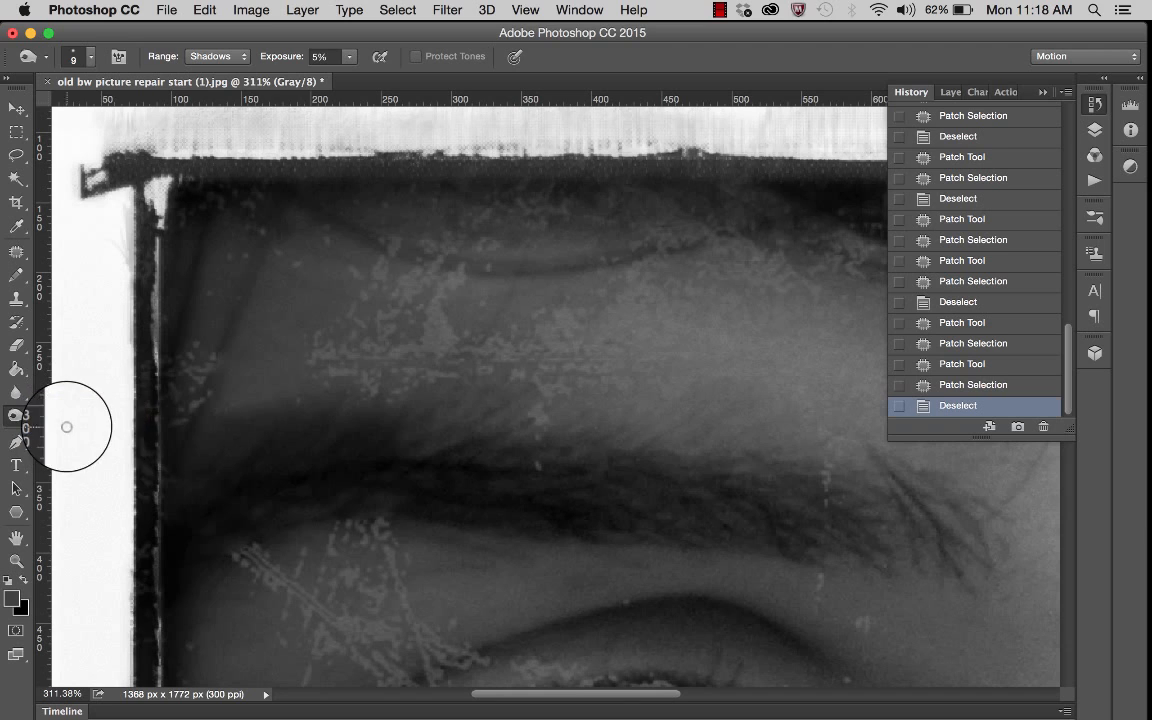
click(92, 57)
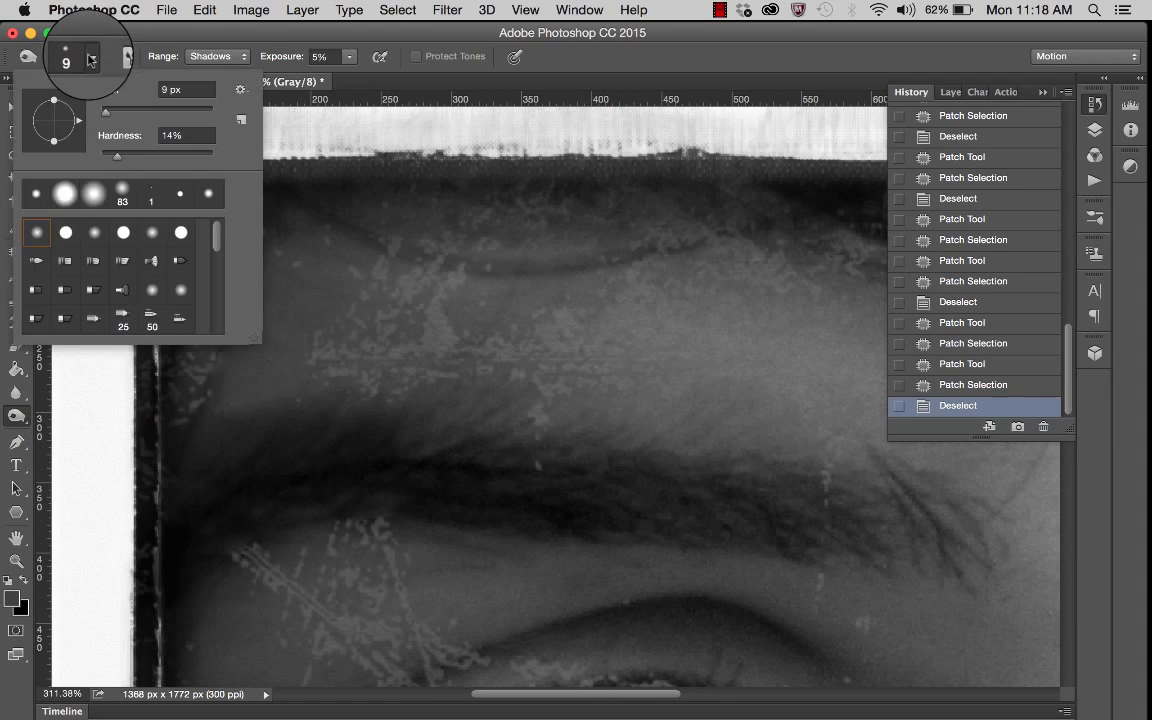
click(229, 403)
mouse_move(234, 393)
mouse_down()
mouse_move(268, 391)
mouse_move(218, 408)
mouse_move(253, 381)
mouse_move(328, 361)
mouse_move(293, 386)
mouse_move(226, 399)
mouse_up()
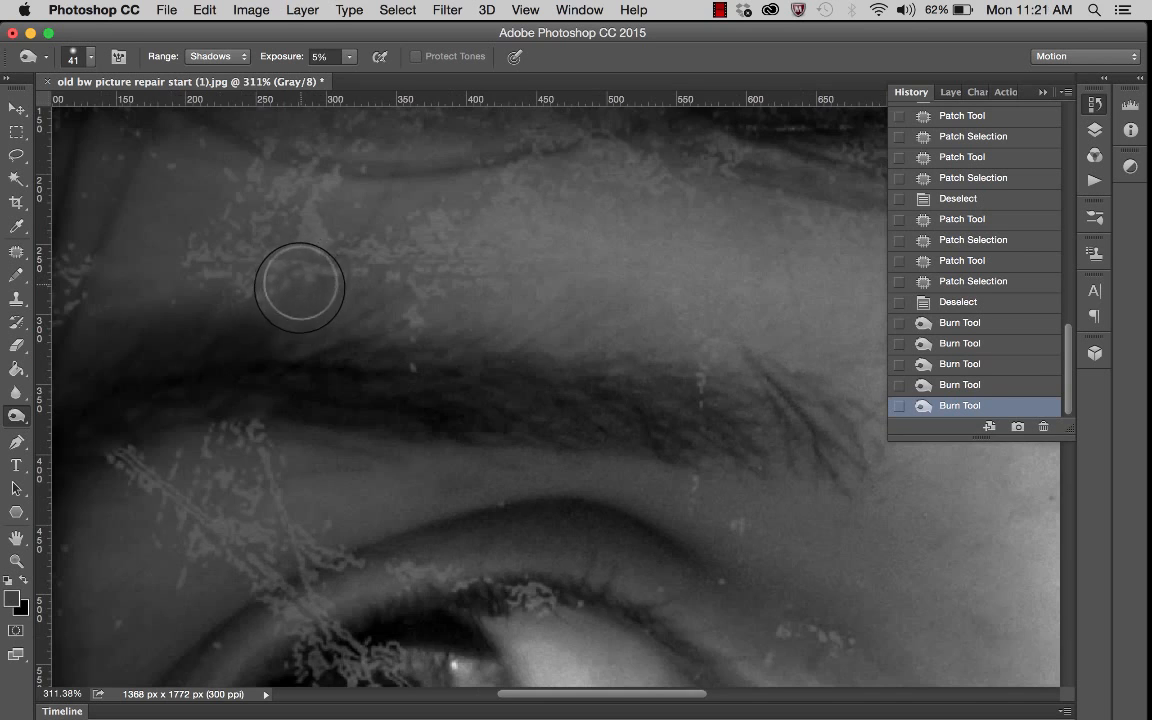
Save the current restoration state as a history snapshot.
scroll(284, 303, down, 3)
scroll(284, 303, down, 1)
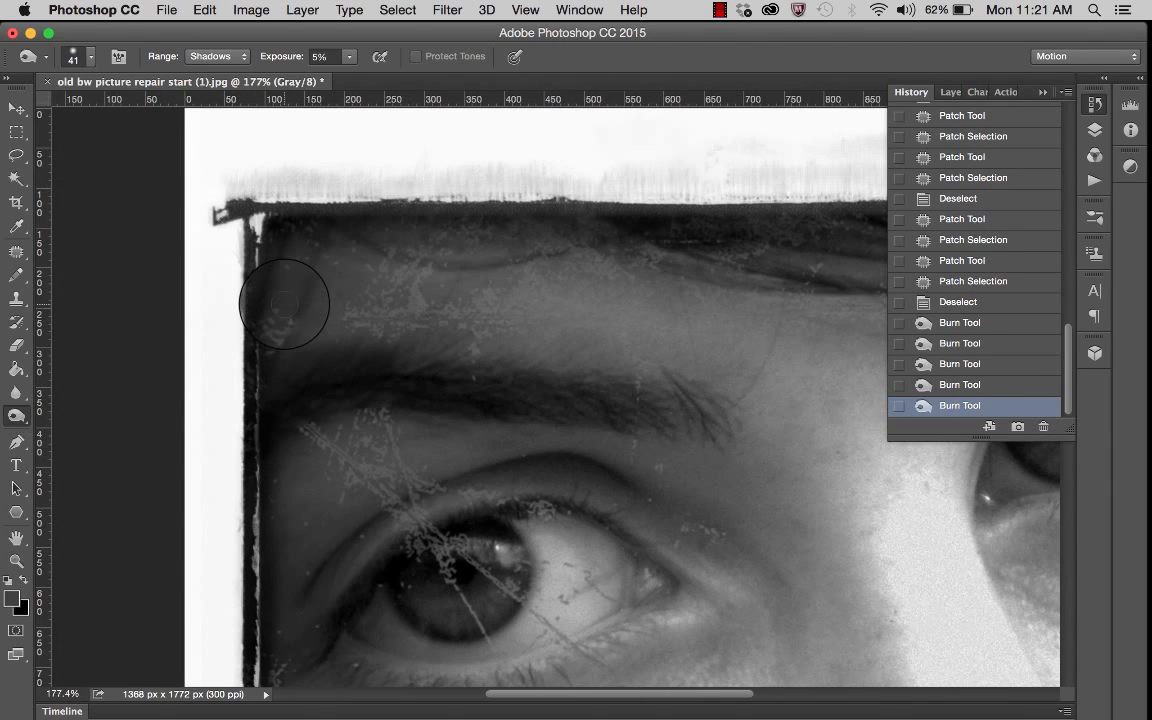
scroll(214, 355, down, 2)
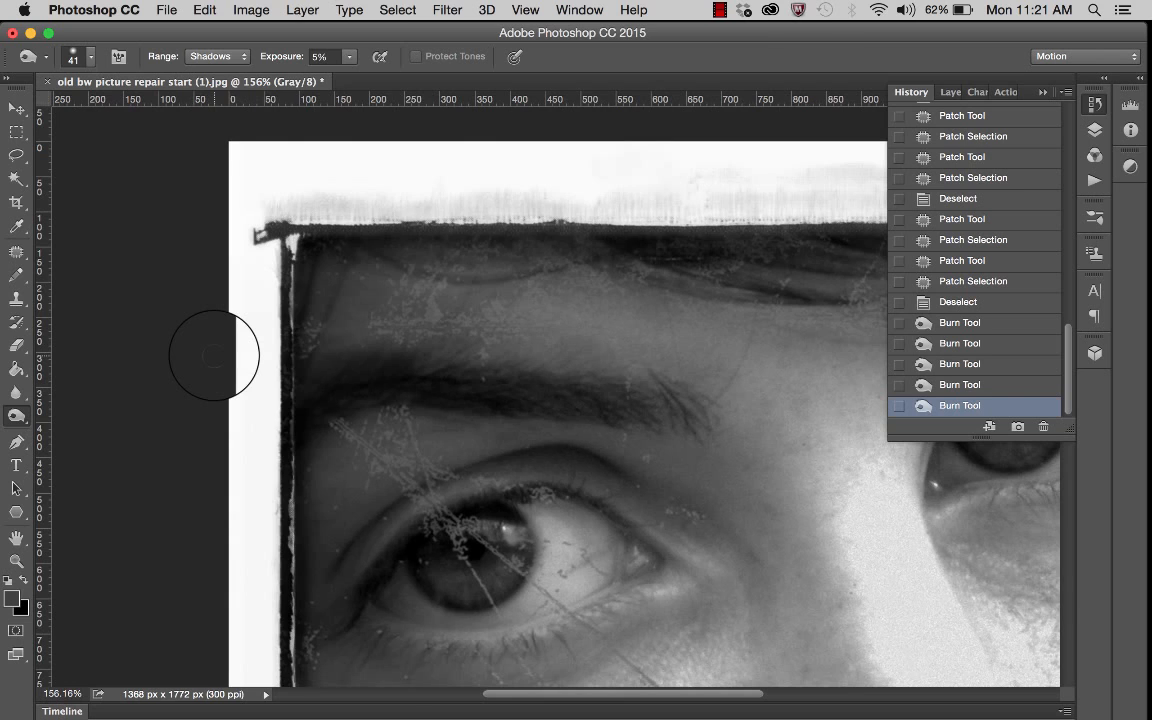
scroll(214, 355, down, 2)
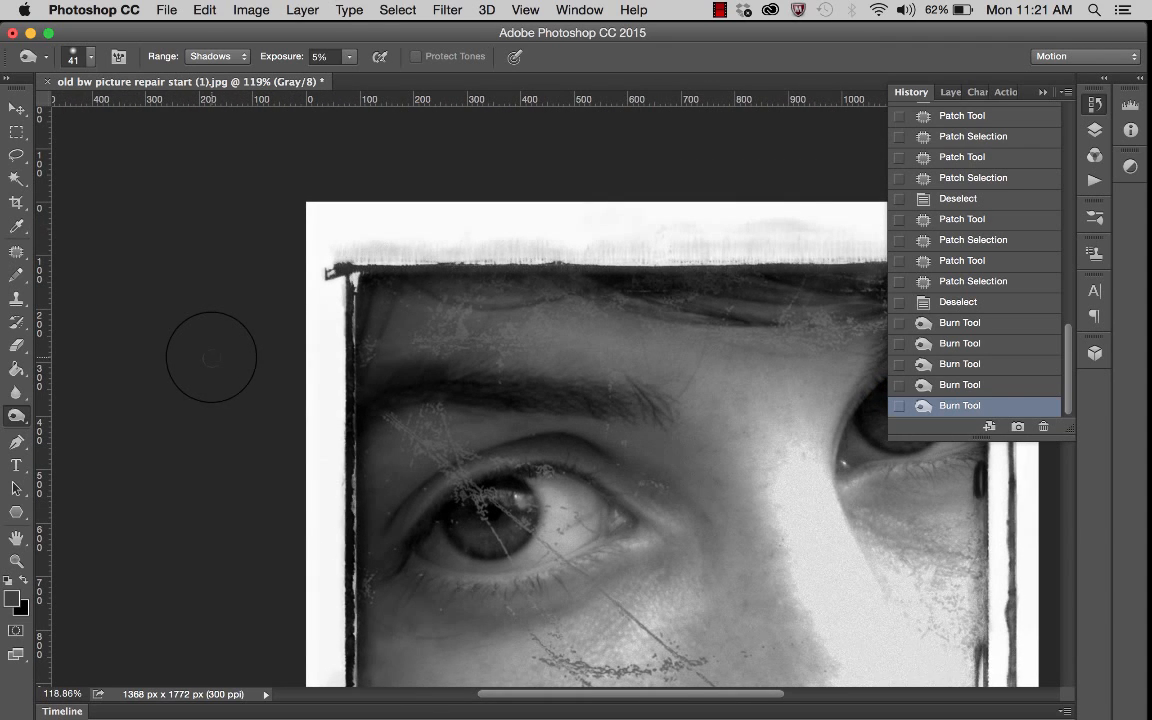
scroll(211, 357, down, 2)
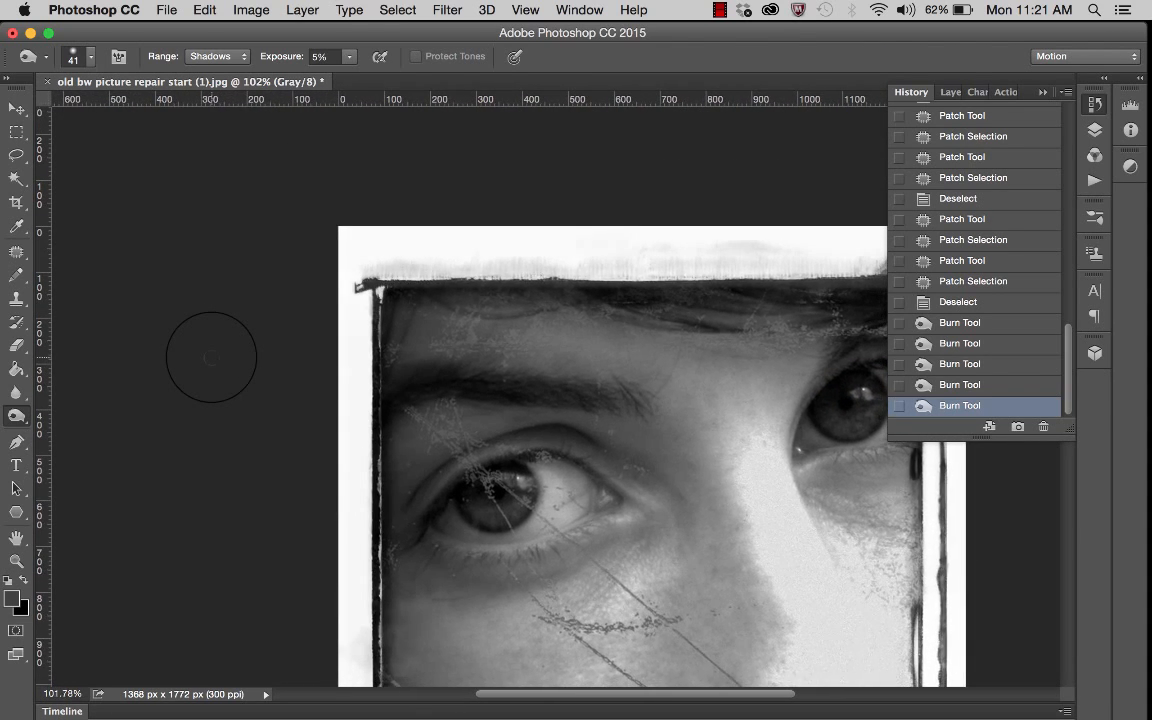
scroll(653, 352, right, 5)
scroll(653, 352, down, 3)
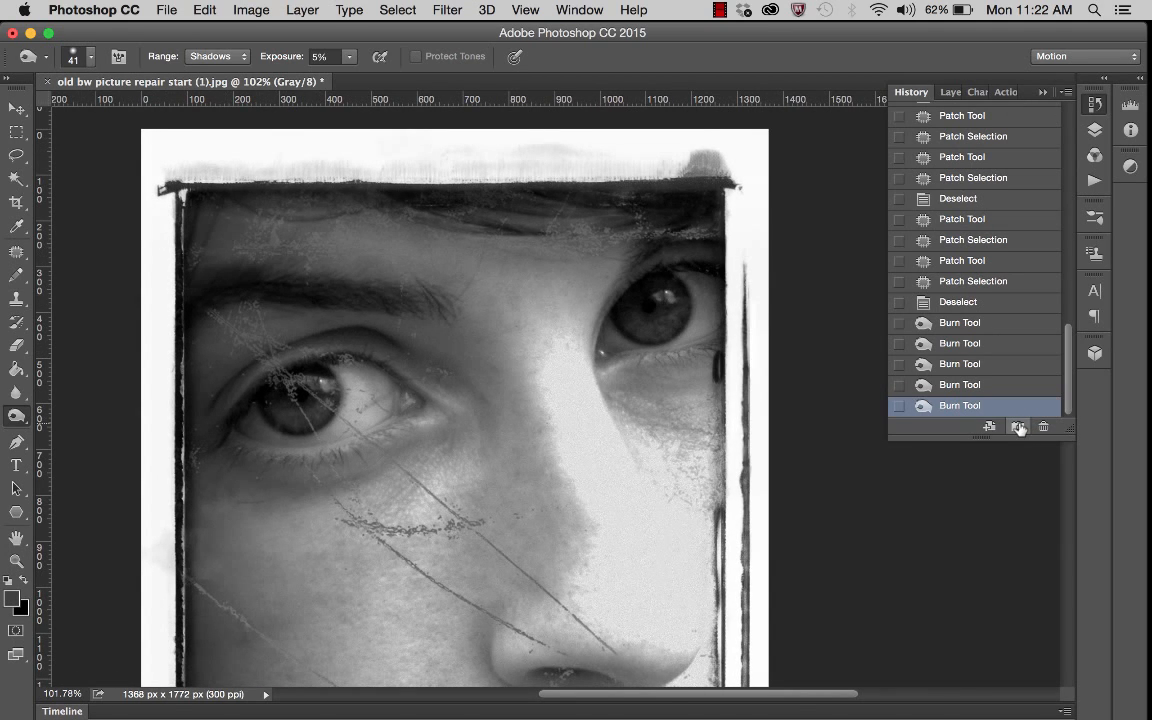
Set the new snapshot as the History Brush source, compare it with the original photo, and return to the snapshot.
drag(1070, 388, 1070, 125)
click(955, 146)
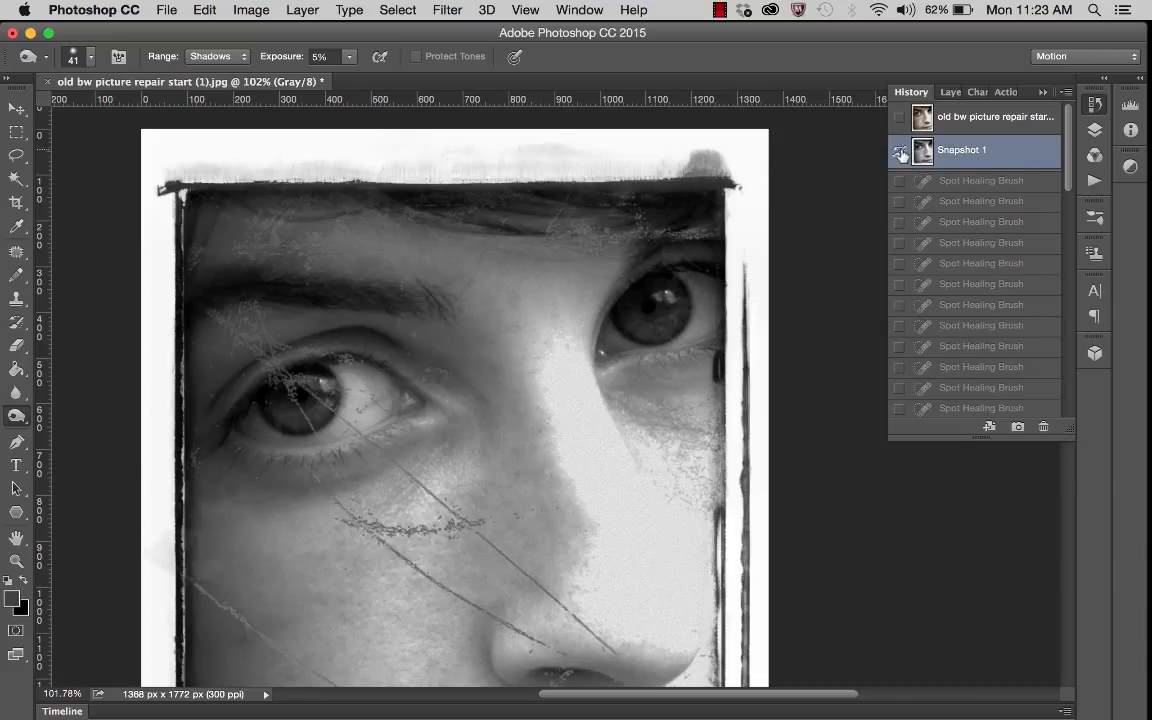
click(971, 123)
click(960, 151)
drag(1070, 178, 1079, 440)
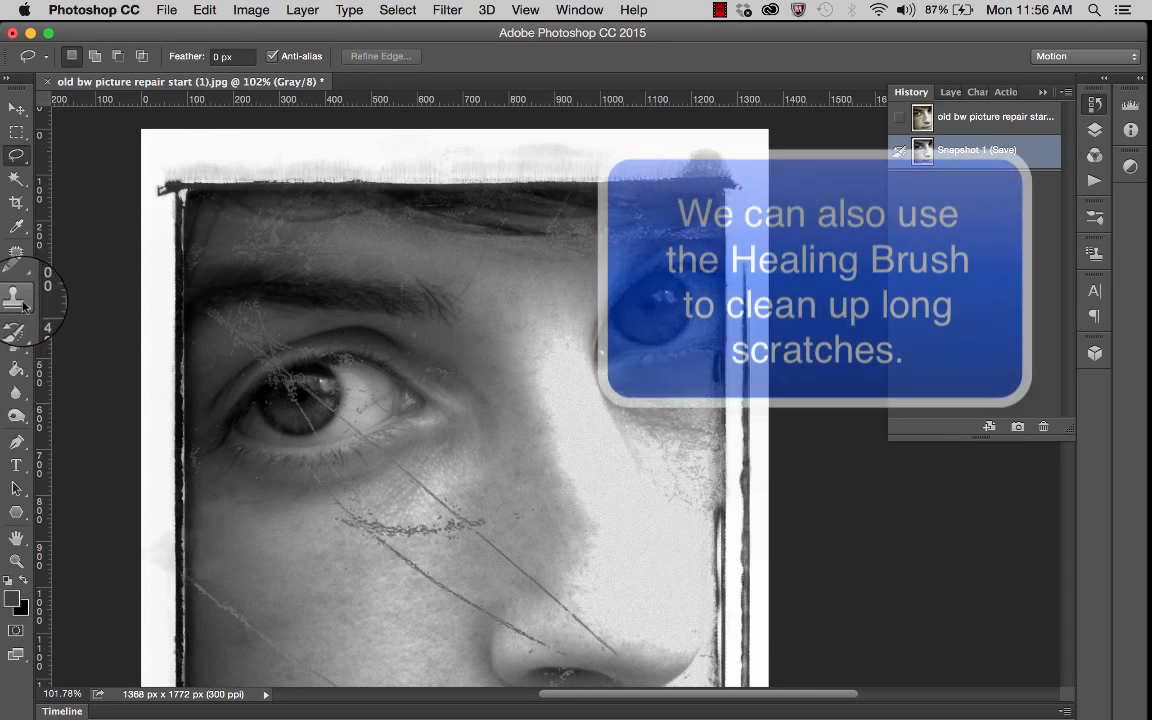
Heal the upper part of the long diagonal scratch below the left-hand eye with a 21 px content-aware Spot Healing Brush.
drag(15, 250, 65, 250)
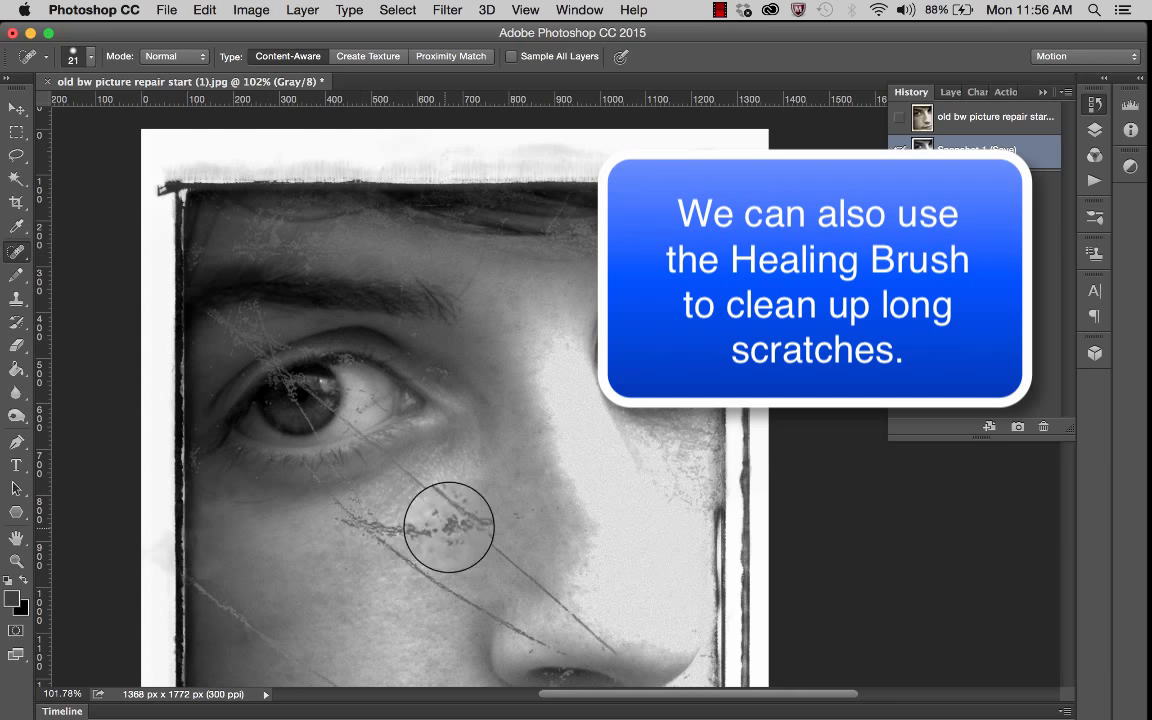
drag(375, 448, 415, 485)
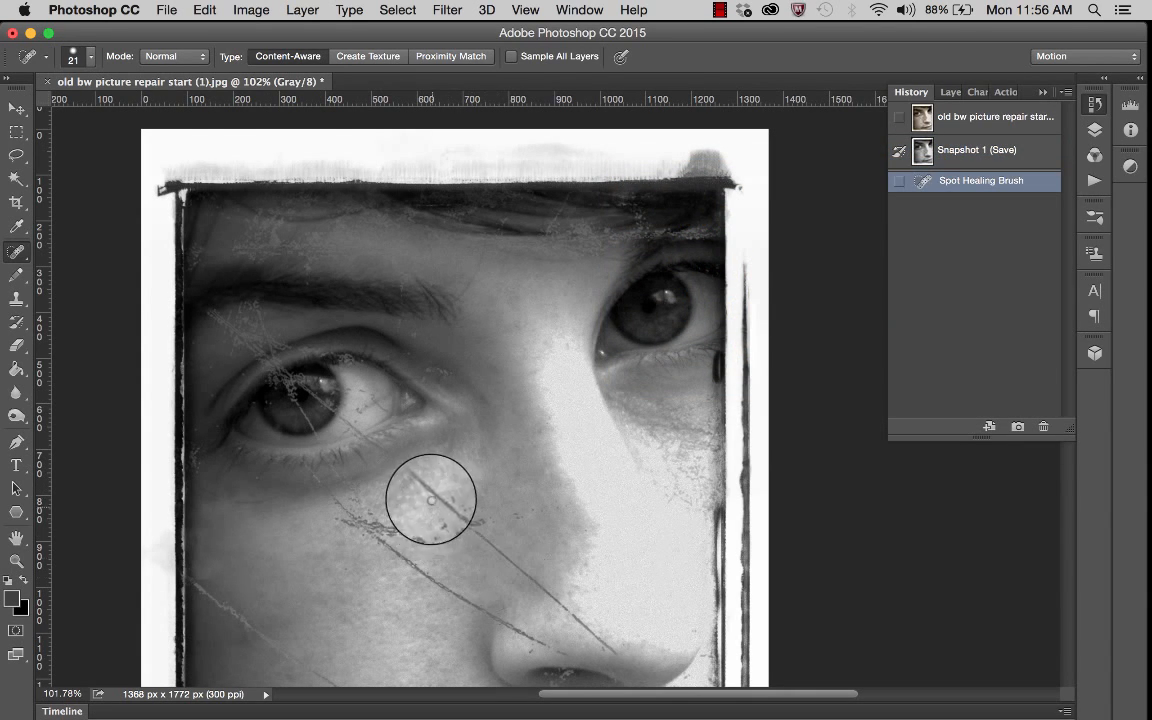
drag(413, 477, 452, 510)
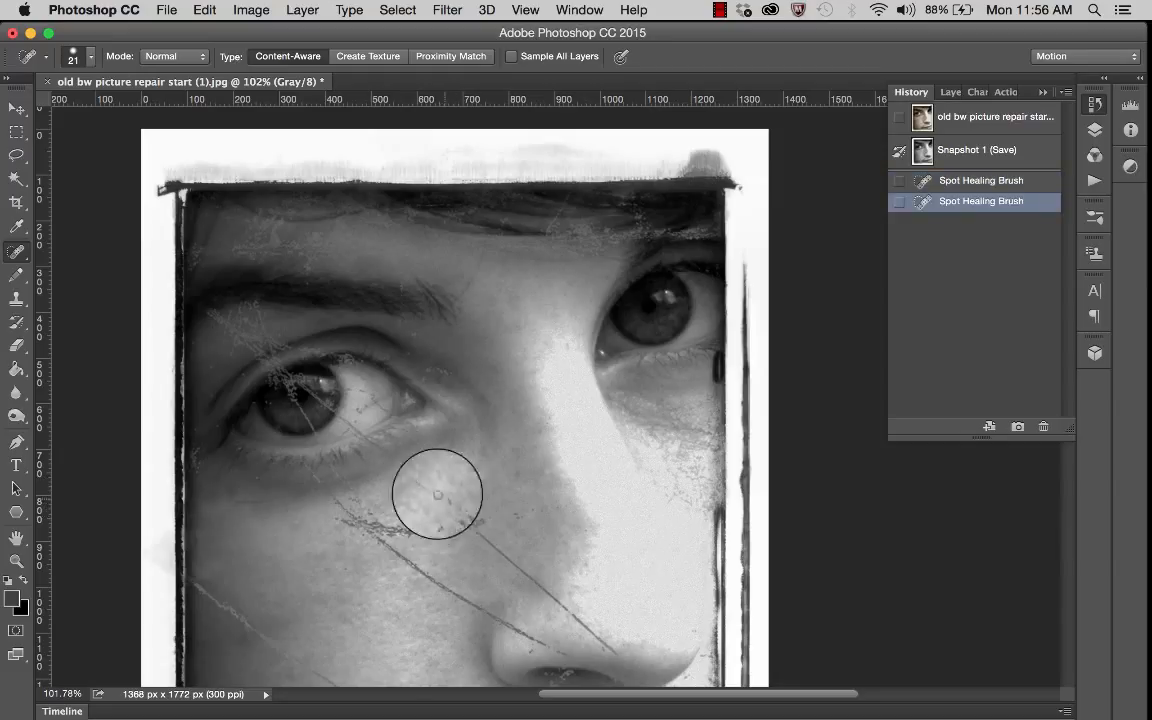
mouse_move(408, 472)
mouse_down()
mouse_move(428, 492)
mouse_move(450, 494)
mouse_move(445, 486)
mouse_up()
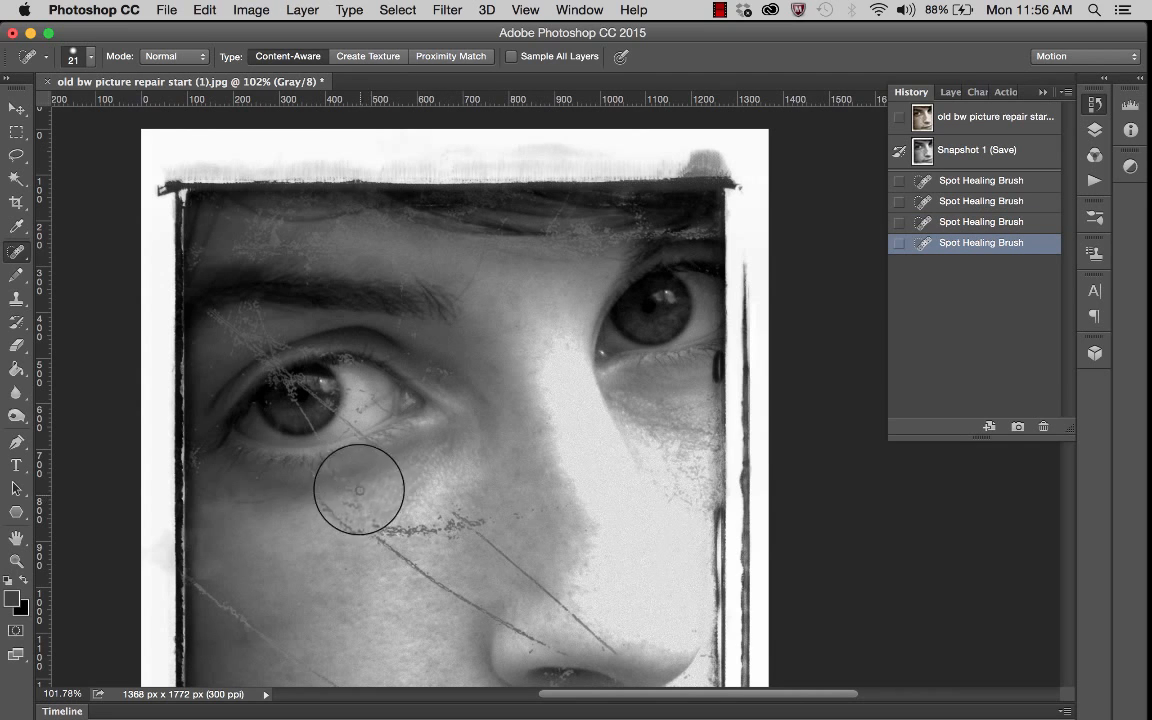
Spot-heal the small specks above the inner half of the left-hand eye's upper lid.
scroll(404, 487, up, 6)
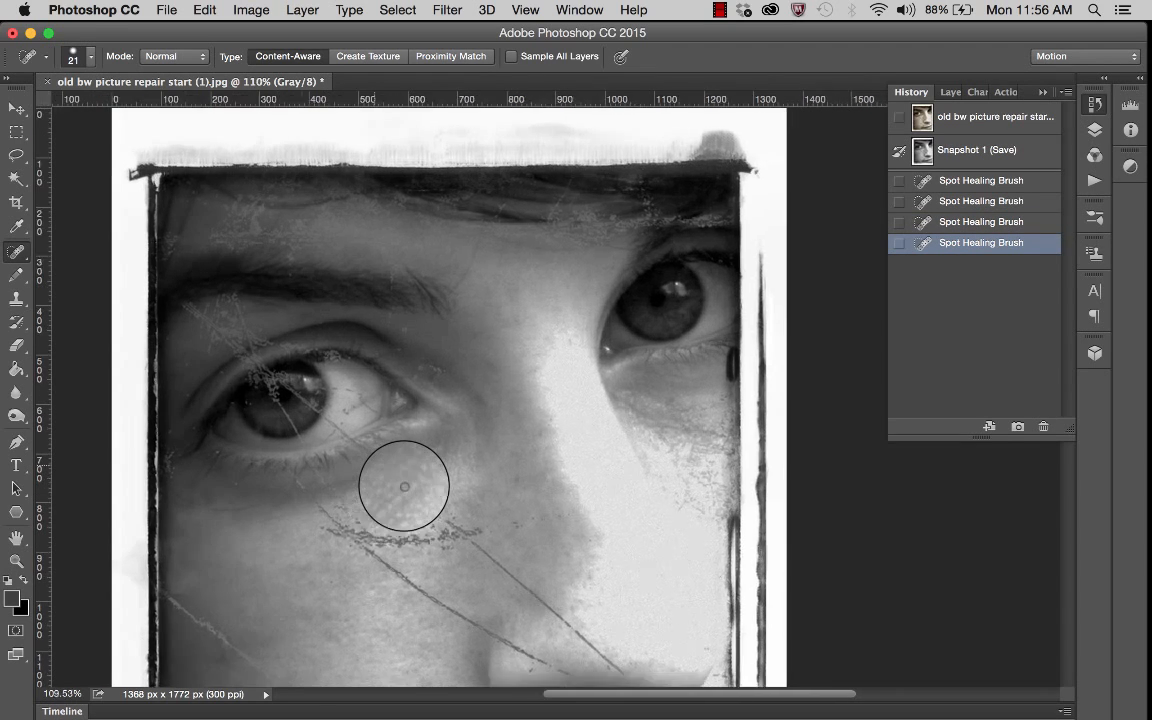
scroll(404, 487, down, 3)
scroll(404, 487, left, 4)
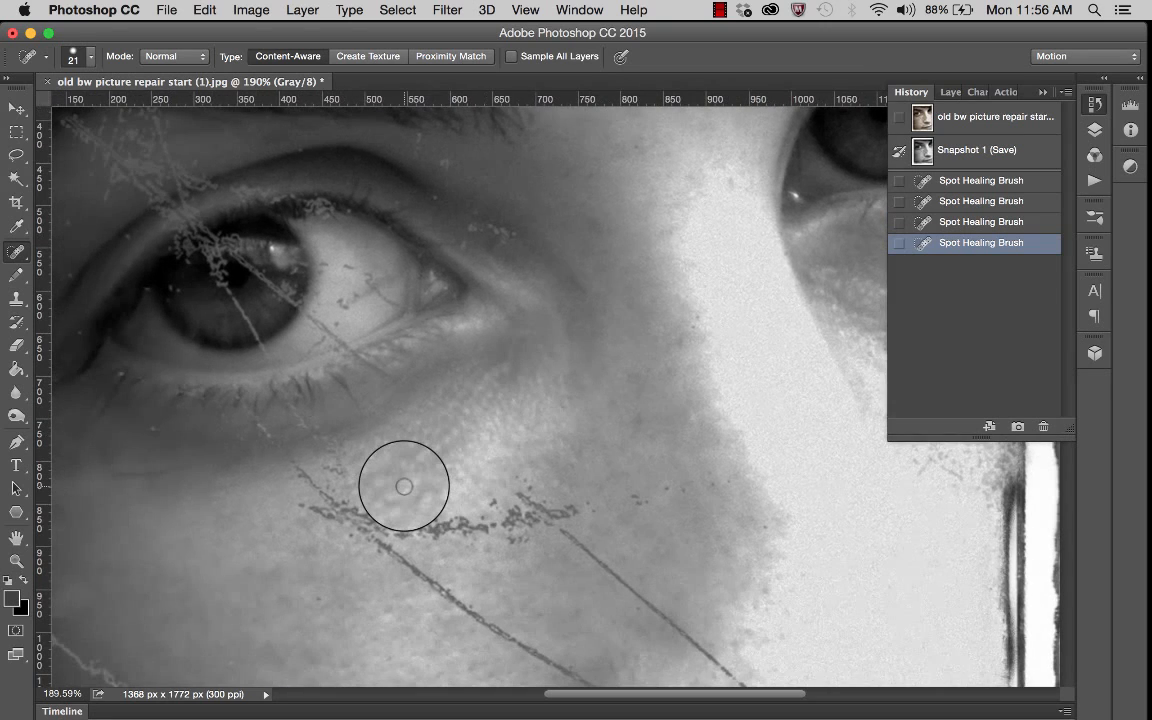
click(420, 150)
click(418, 138)
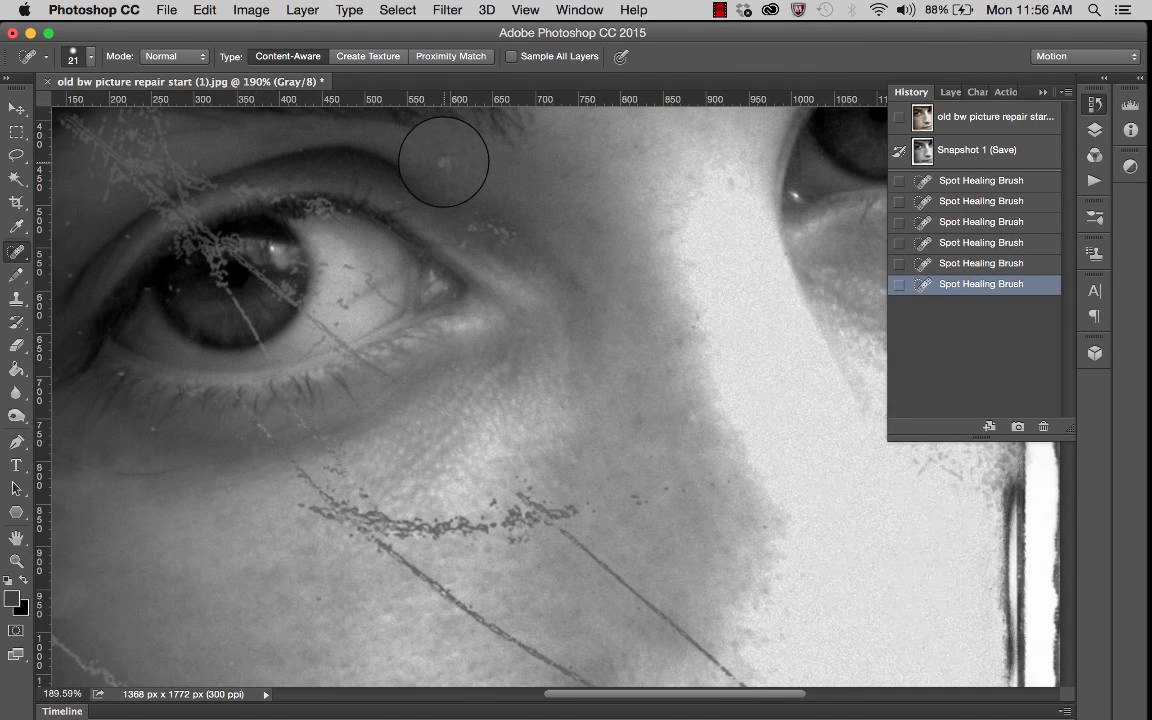
click(443, 163)
click(402, 162)
click(401, 150)
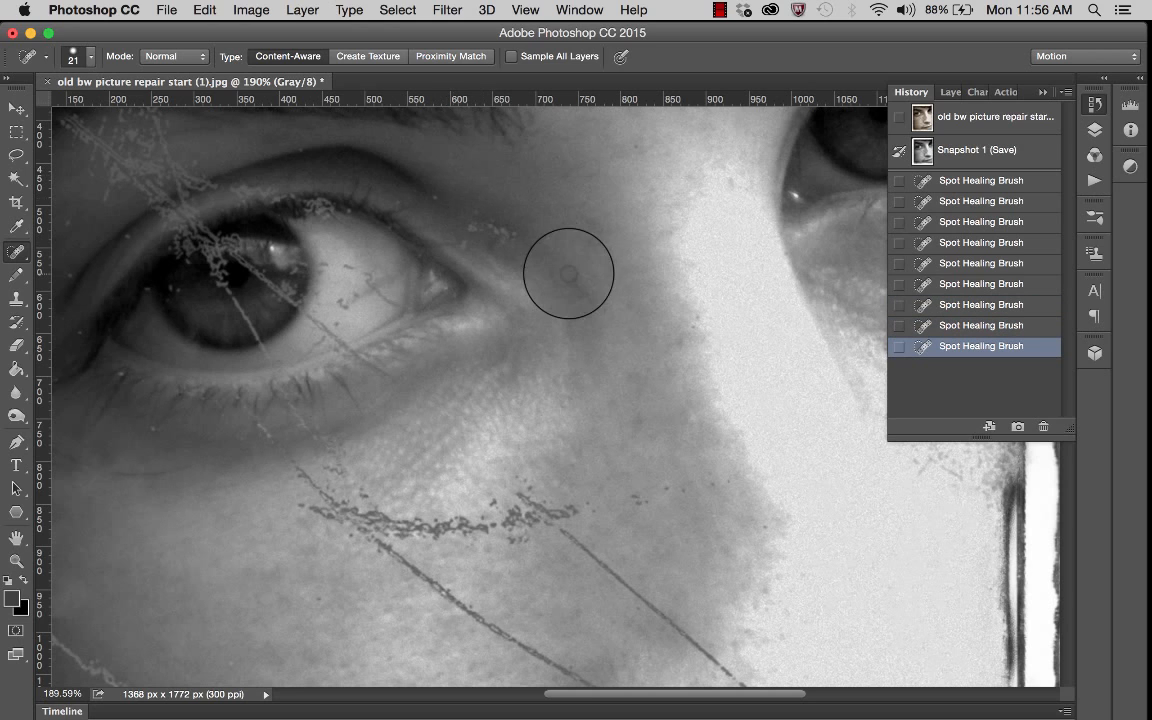
Spot-heal the light speck cluster above the left-hand eye's inner corner and the marks toward the nose bridge.
click(463, 239)
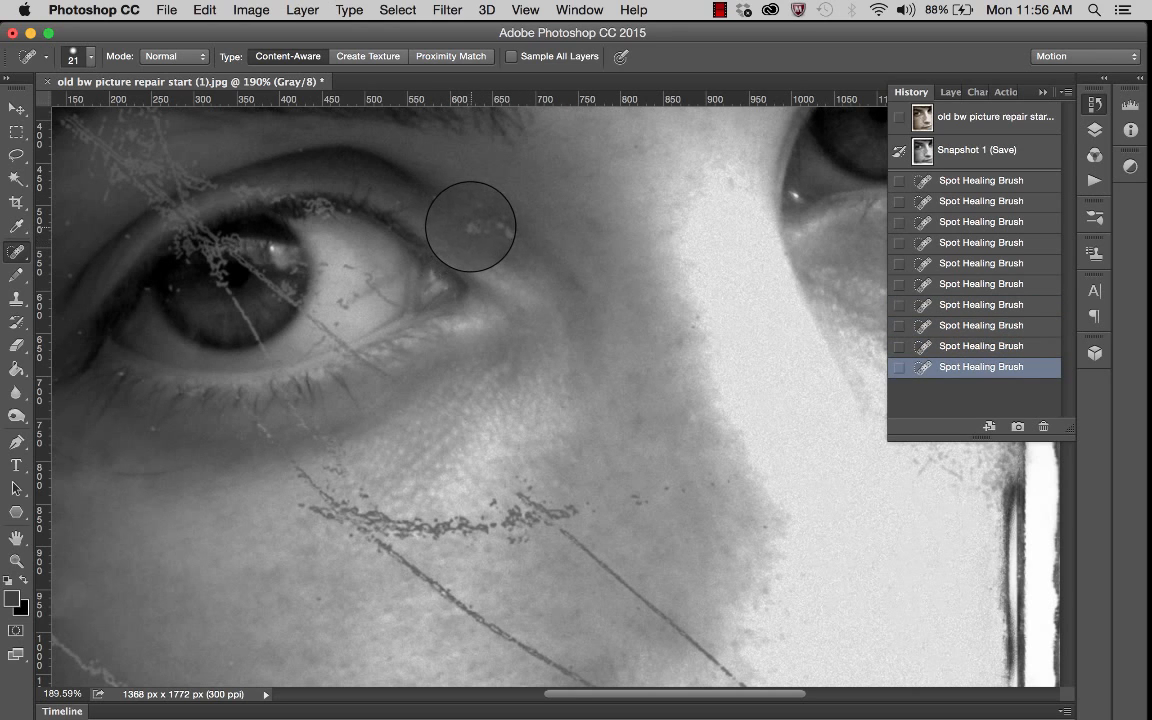
click(470, 226)
click(476, 228)
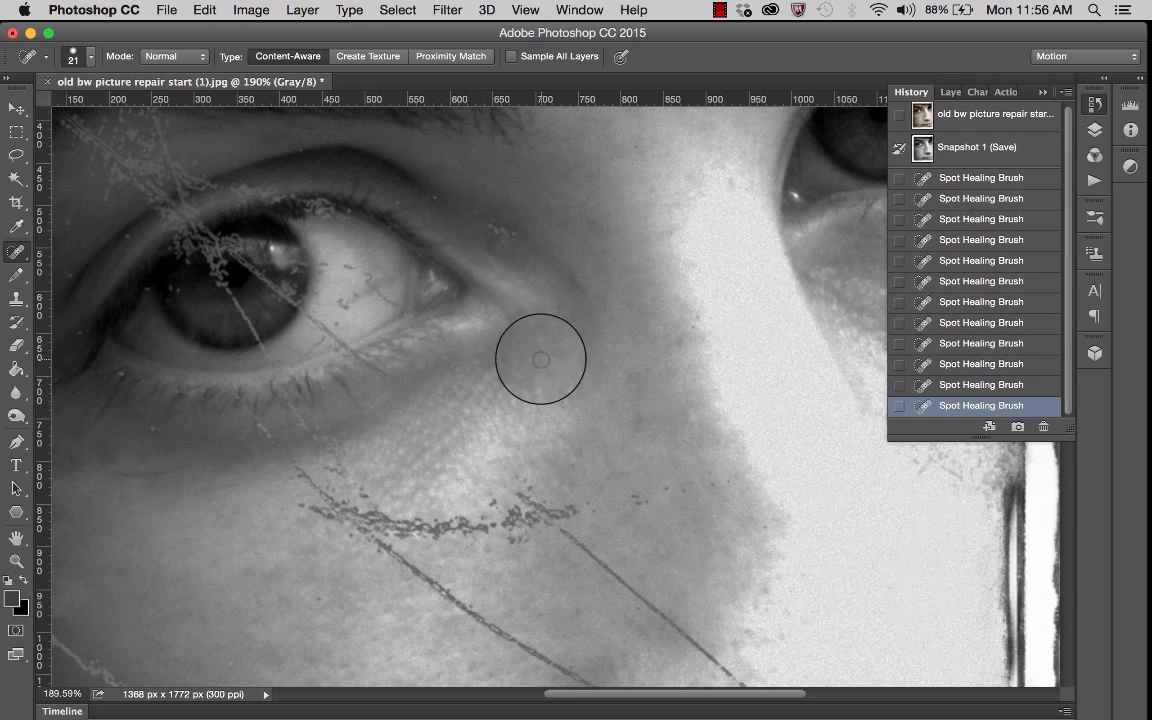
click(437, 198)
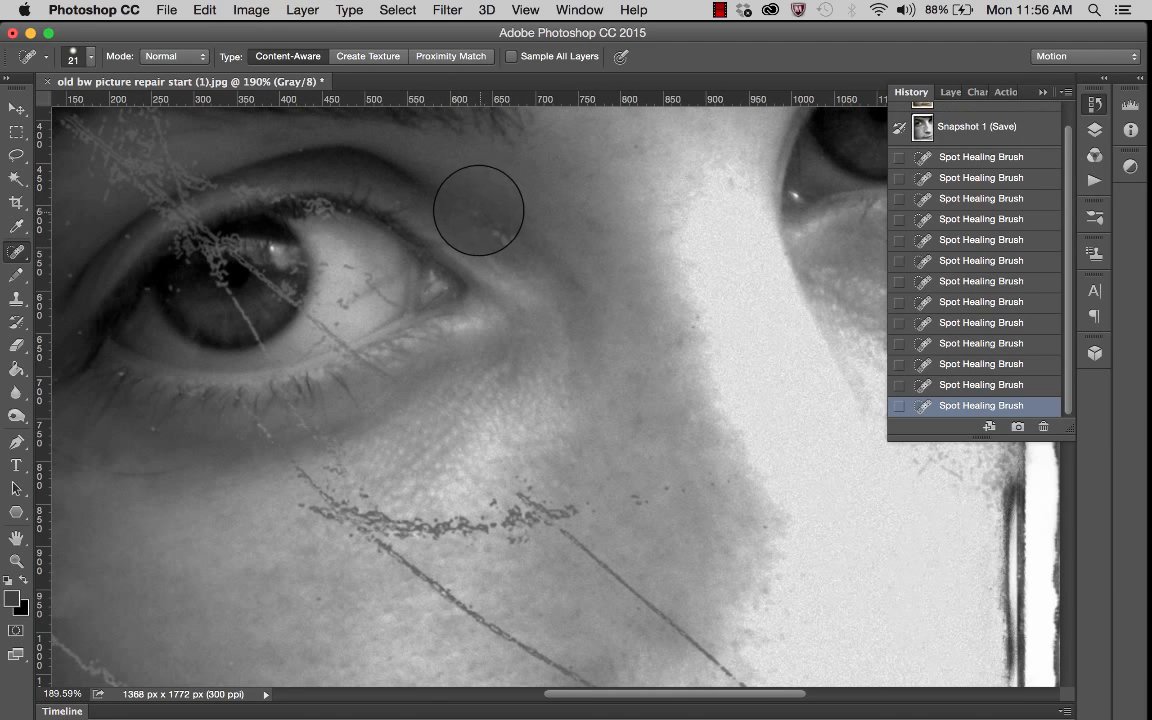
click(480, 210)
click(486, 223)
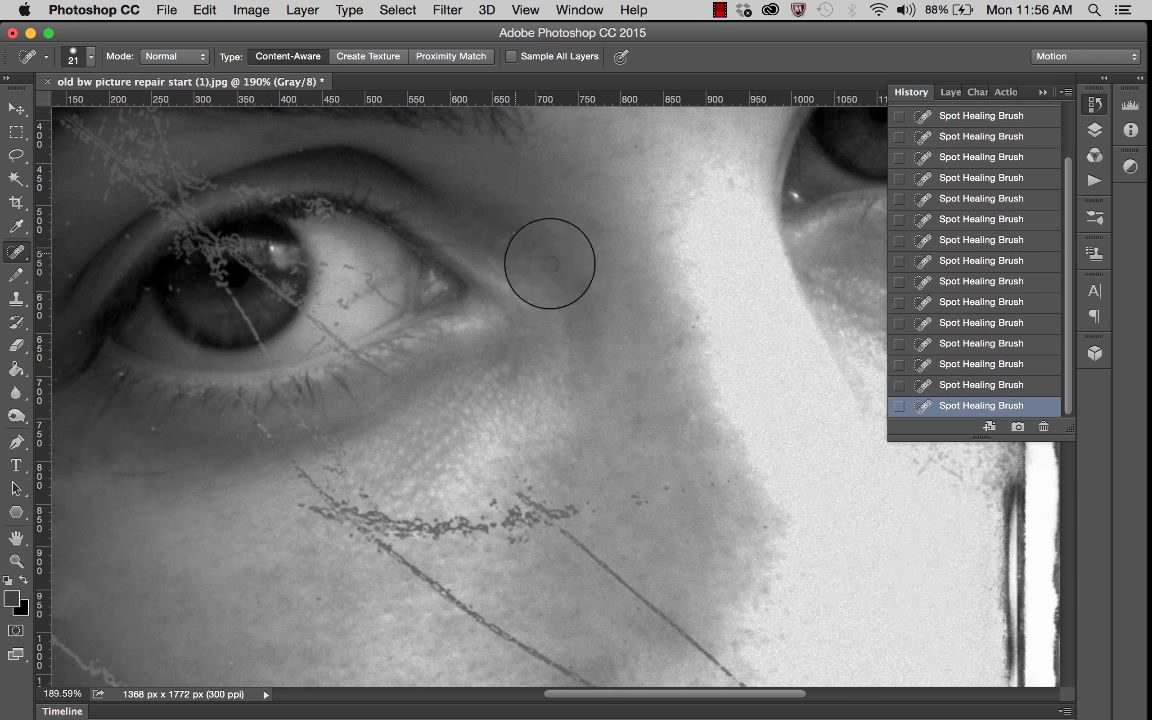
click(519, 236)
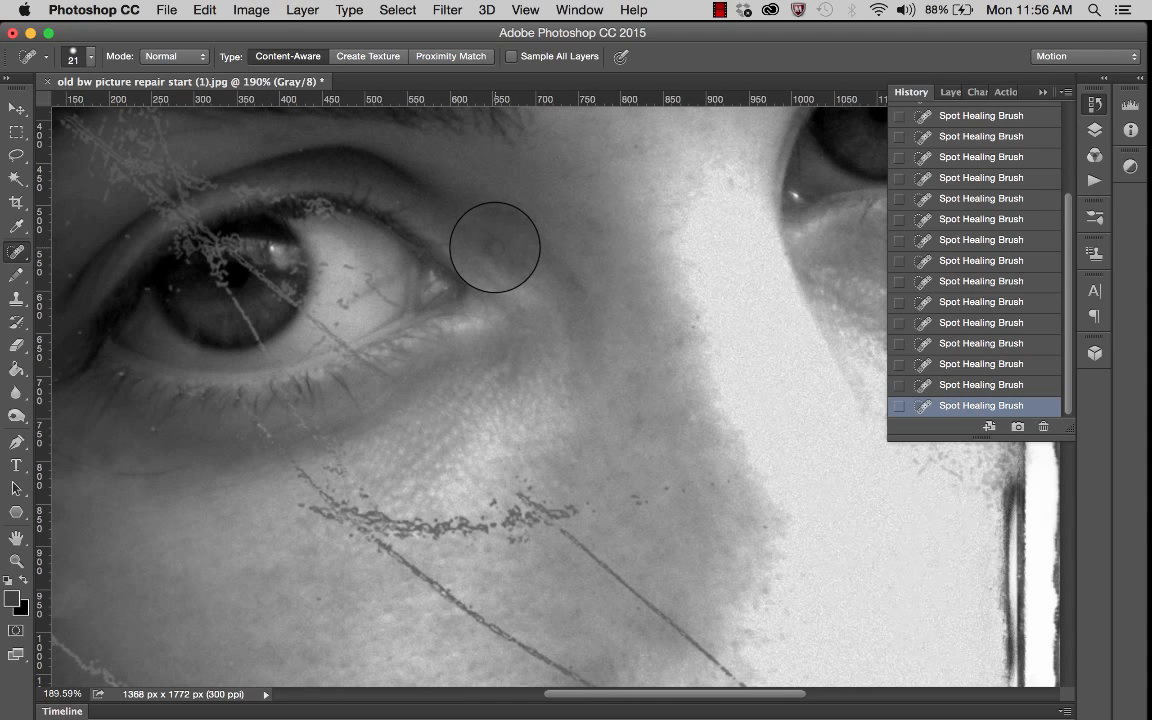
click(694, 314)
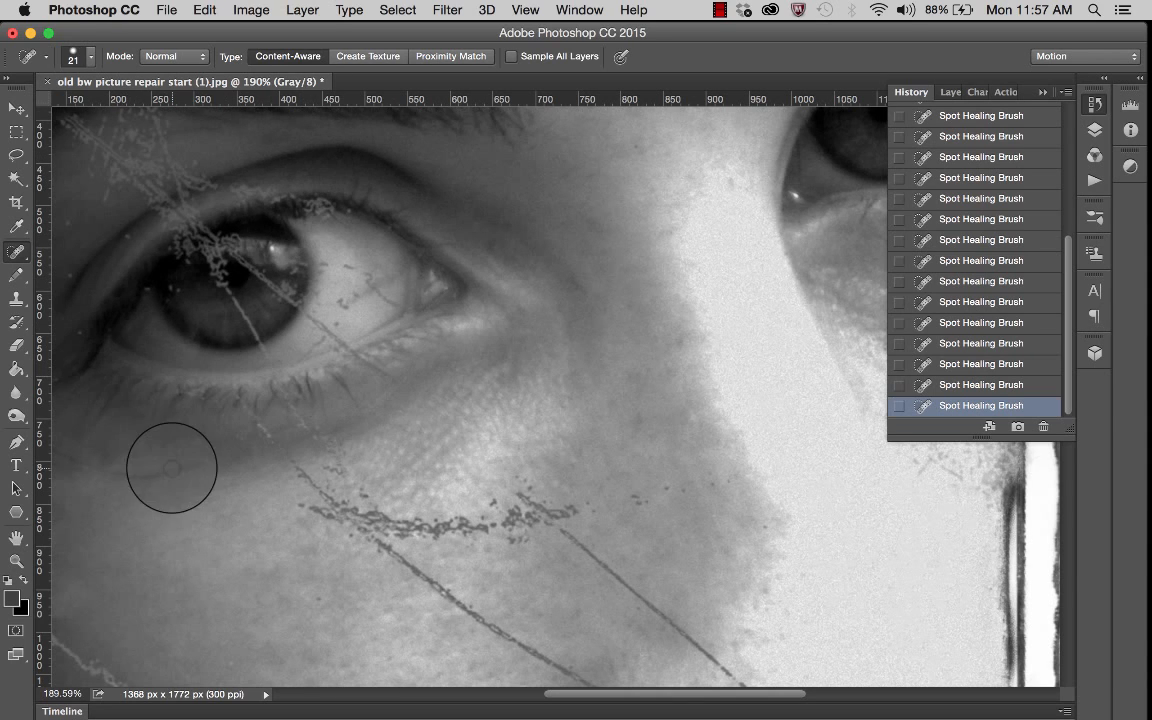
Spot-heal the specks and light scratch fragments just below the left-hand eye's lower lashes.
click(153, 423)
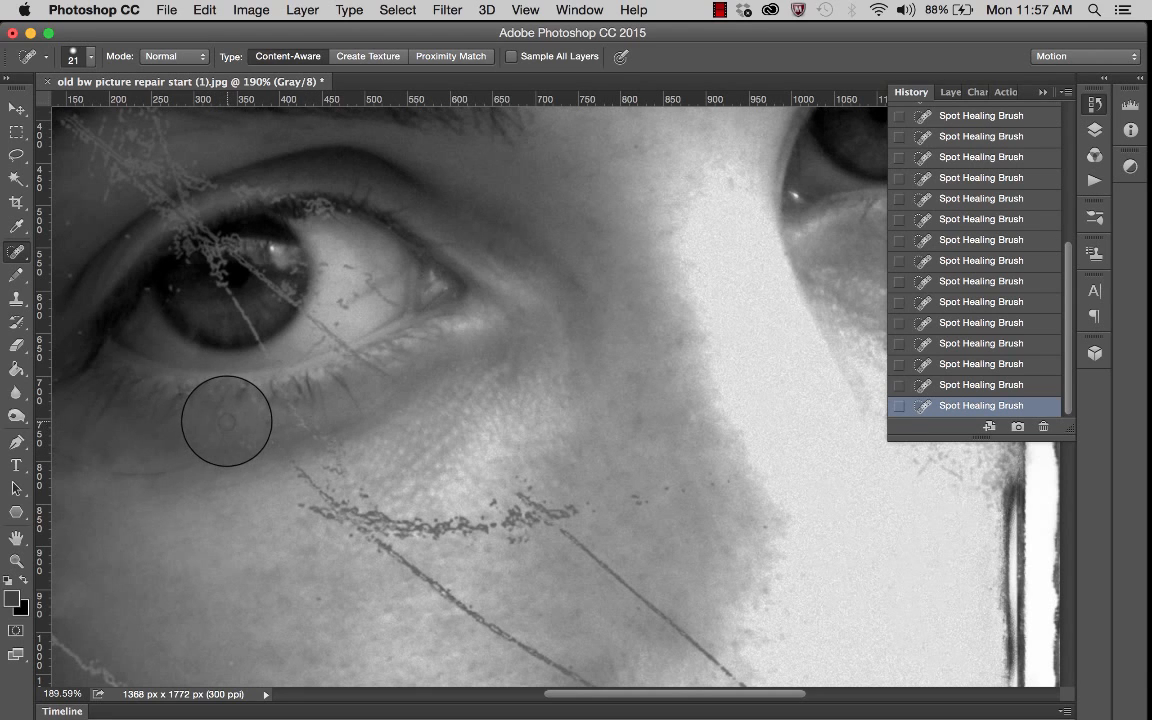
click(233, 418)
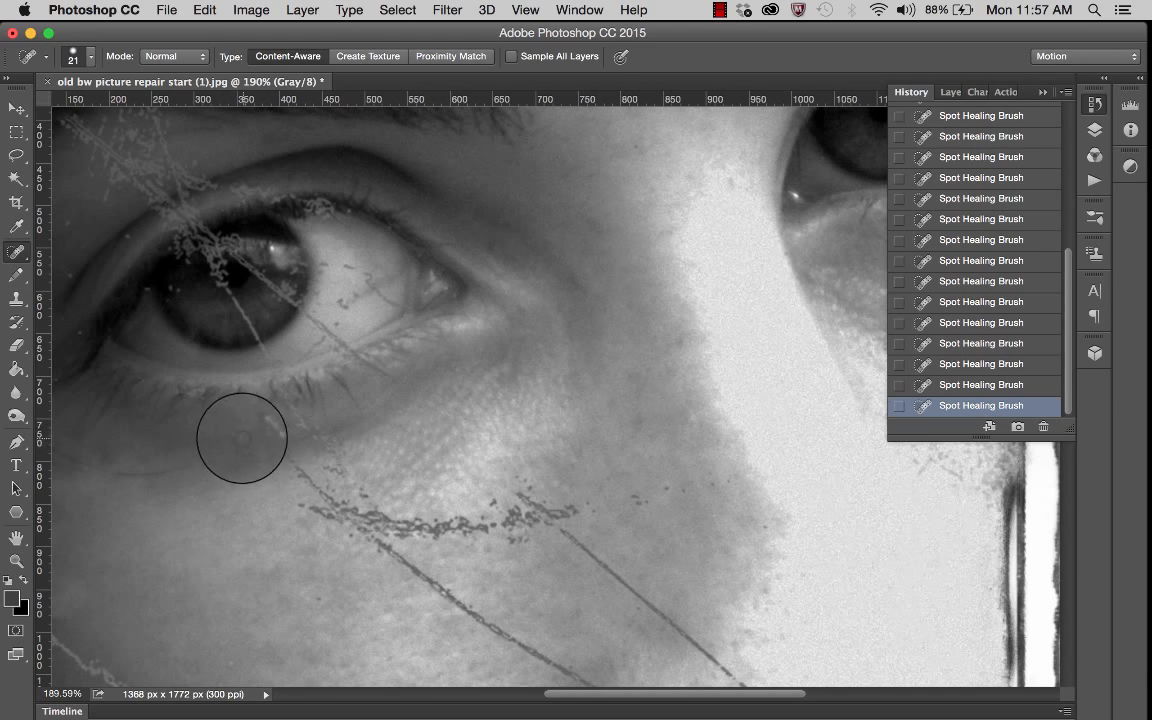
click(236, 437)
click(262, 425)
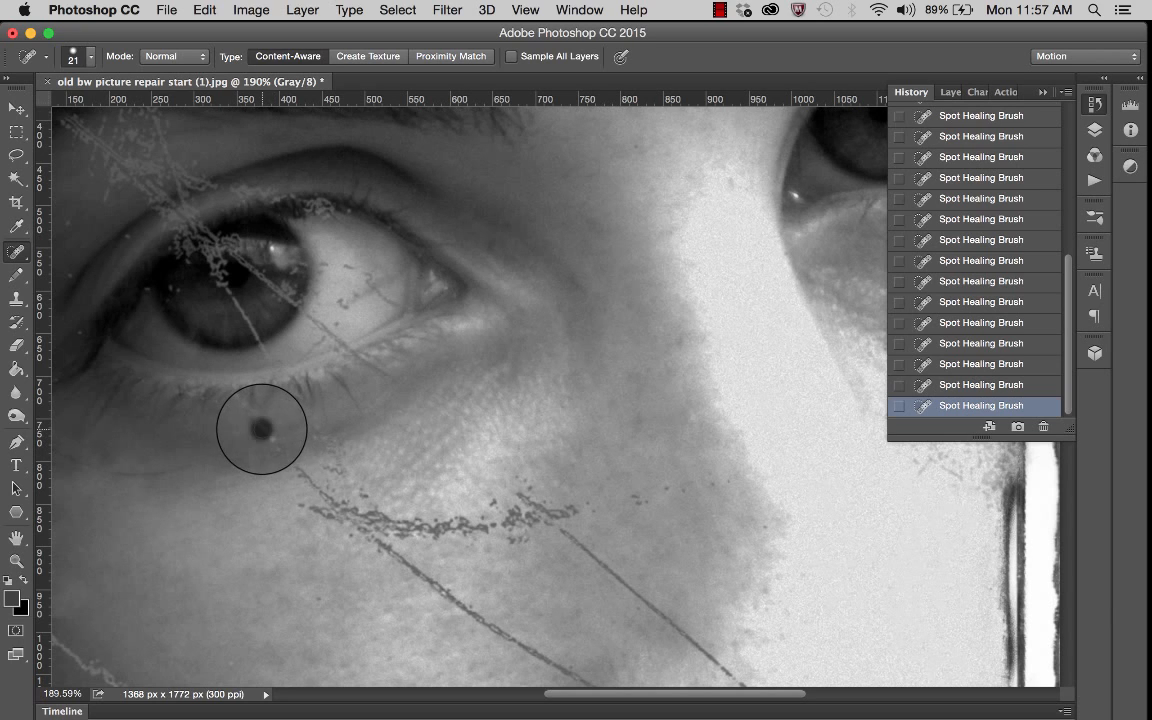
click(284, 451)
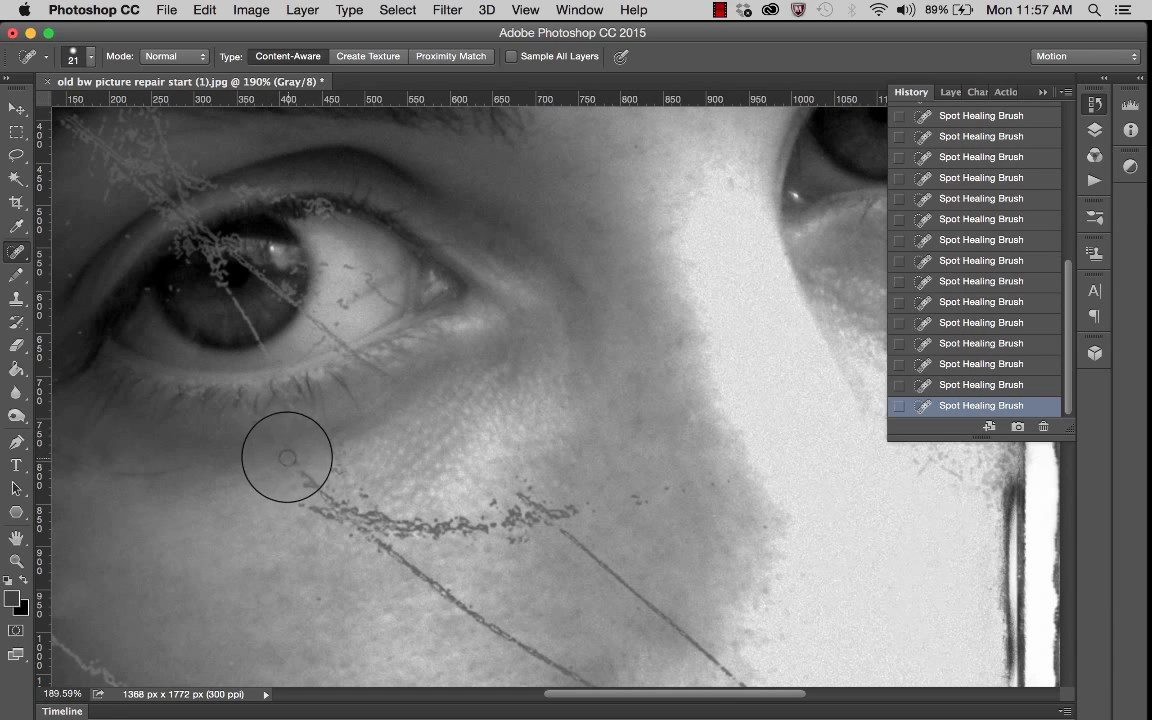
Heal the remaining scratch running from below the left-hand eye down to the dark speck band on the cheek.
click(316, 467)
click(297, 467)
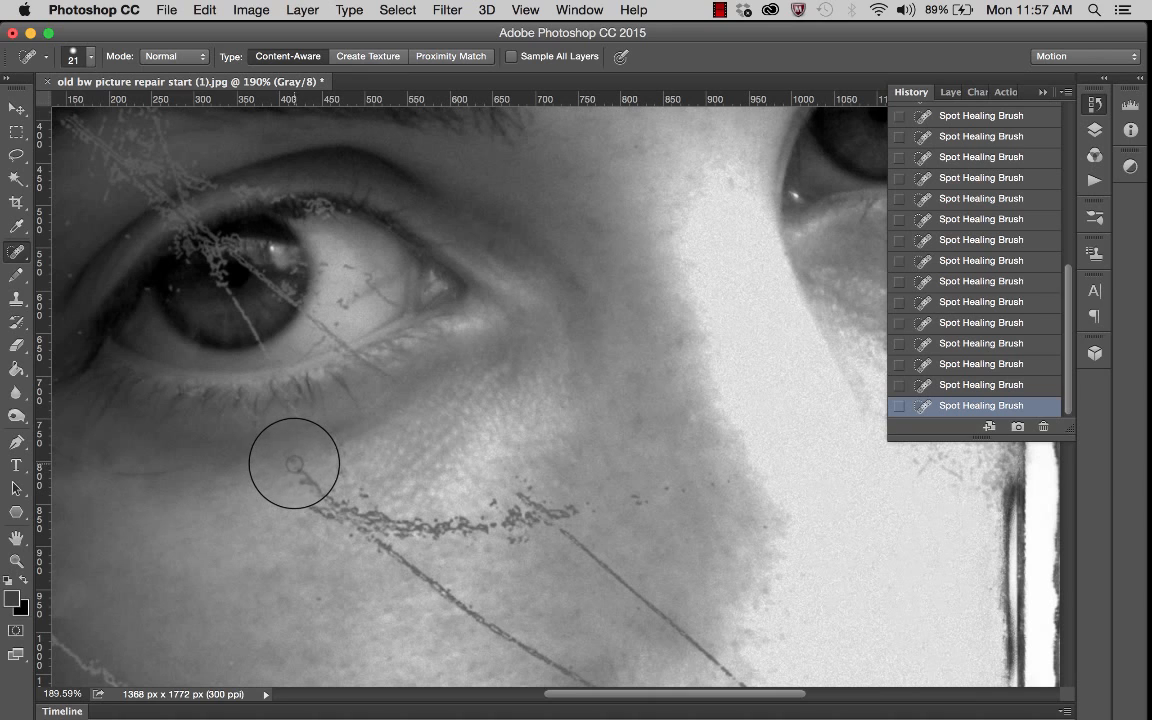
drag(294, 464, 328, 495)
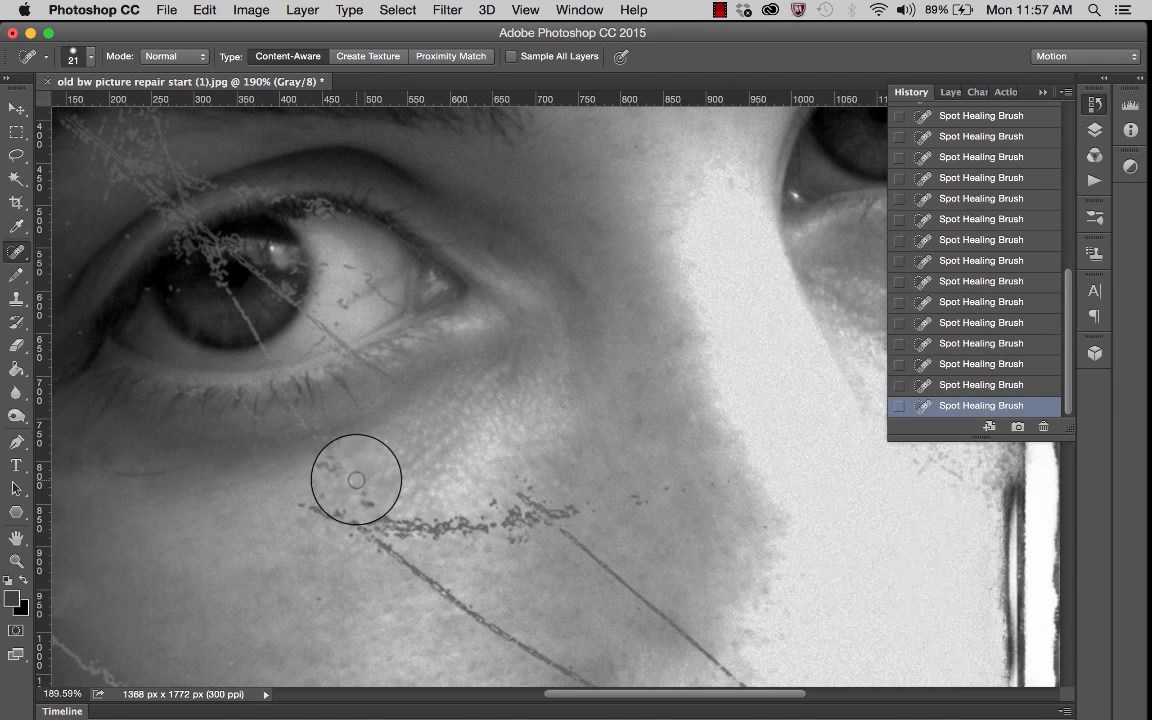
mouse_move(287, 400)
mouse_down()
mouse_move(342, 446)
mouse_move(325, 454)
mouse_move(346, 458)
mouse_move(318, 472)
mouse_move(357, 467)
mouse_up()
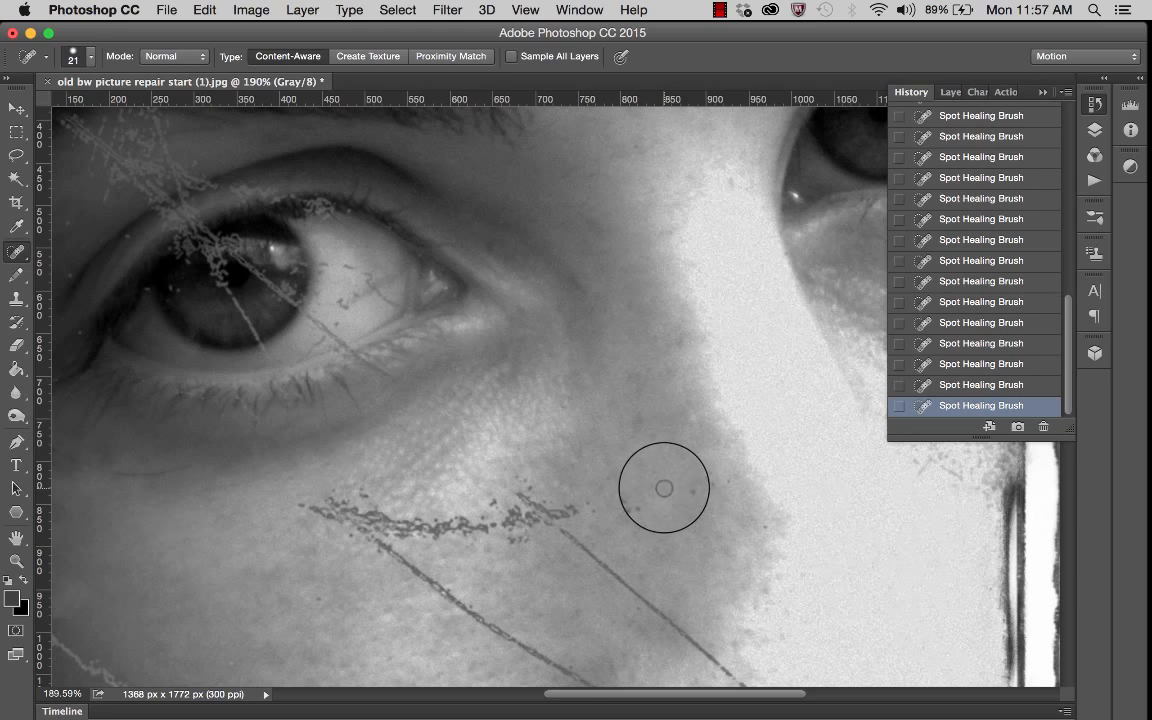
Spot-heal the dark specks on the shaded side of the nose, beside the cheek's speck band.
click(722, 484)
click(733, 476)
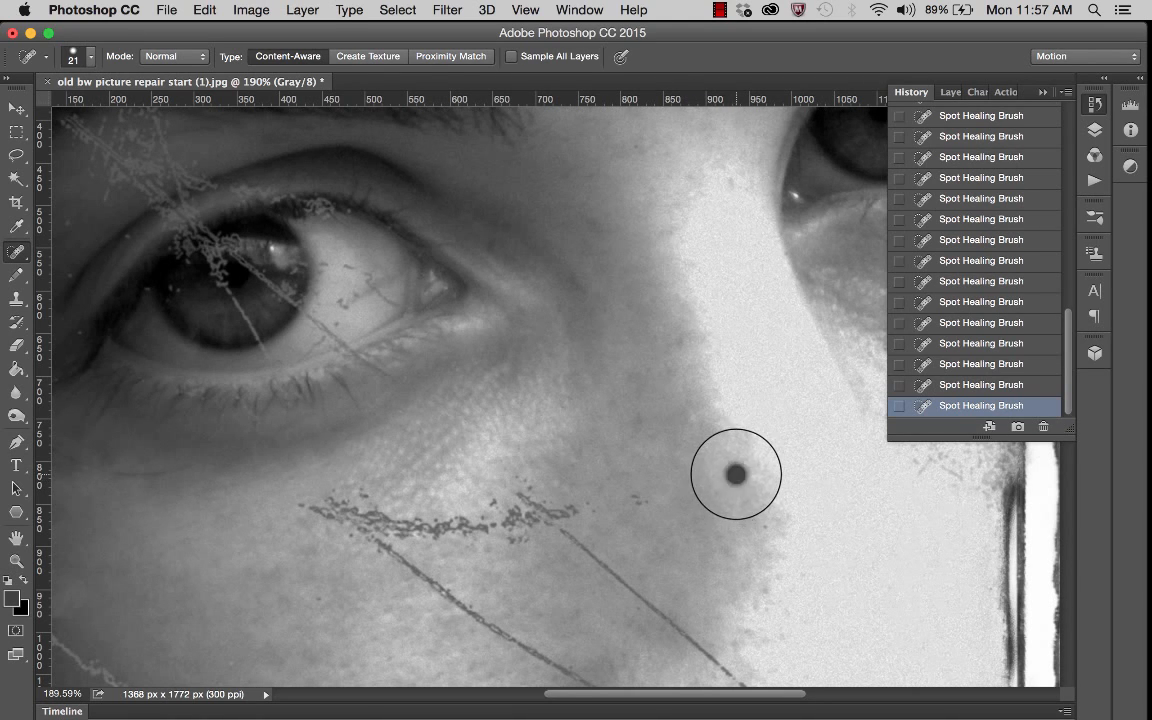
click(764, 525)
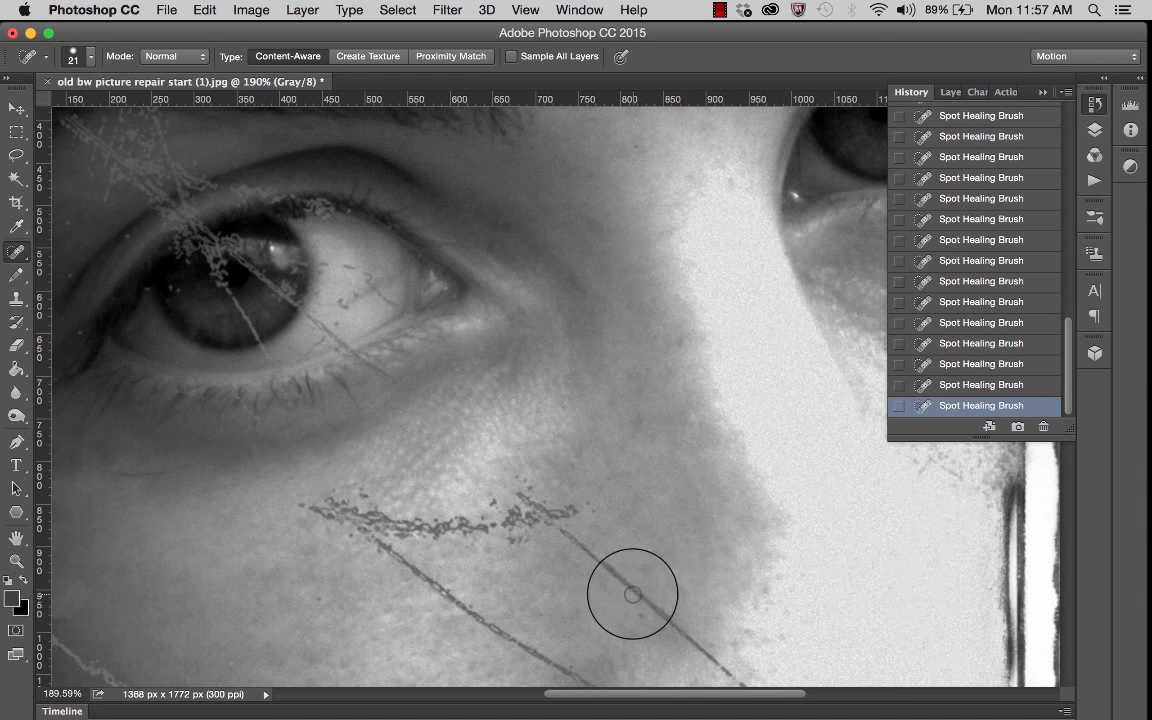
scroll(630, 594, down, 3)
scroll(630, 594, left, 2)
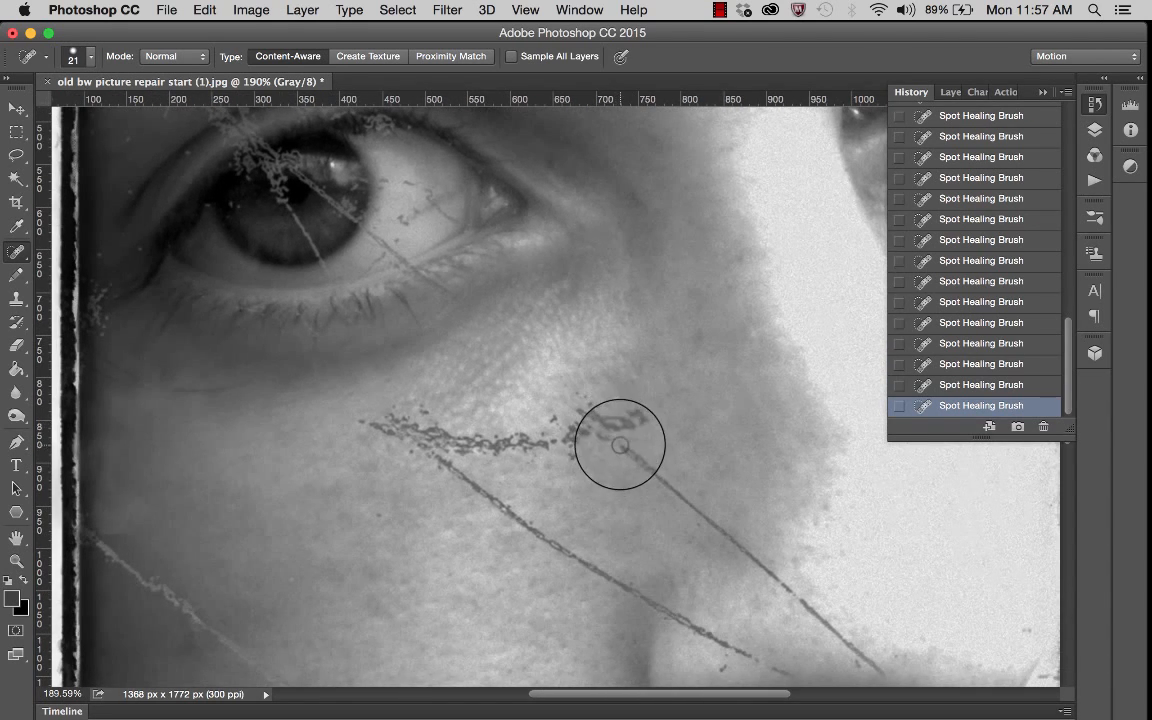
Spot-heal the thin dark scratch running from the cheek's speck band down the side of the nose, including its leftover fragments.
mouse_move(620, 446)
mouse_down()
mouse_move(721, 529)
mouse_move(698, 525)
mouse_move(710, 521)
mouse_move(780, 588)
mouse_up()
drag(792, 594, 884, 674)
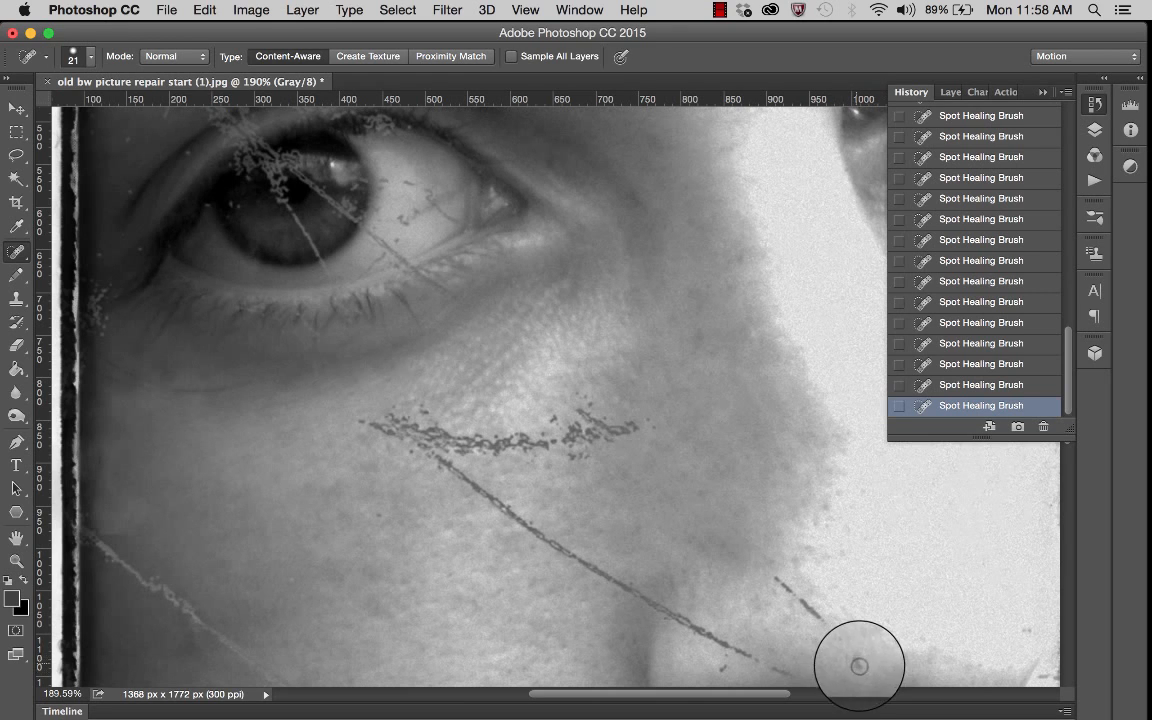
click(860, 665)
click(847, 651)
click(820, 618)
drag(820, 618, 775, 579)
drag(792, 675, 766, 664)
Spot-heal the second dark scratch from the nostril wing up across the cheek to the speck band.
scroll(790, 630, right, 5)
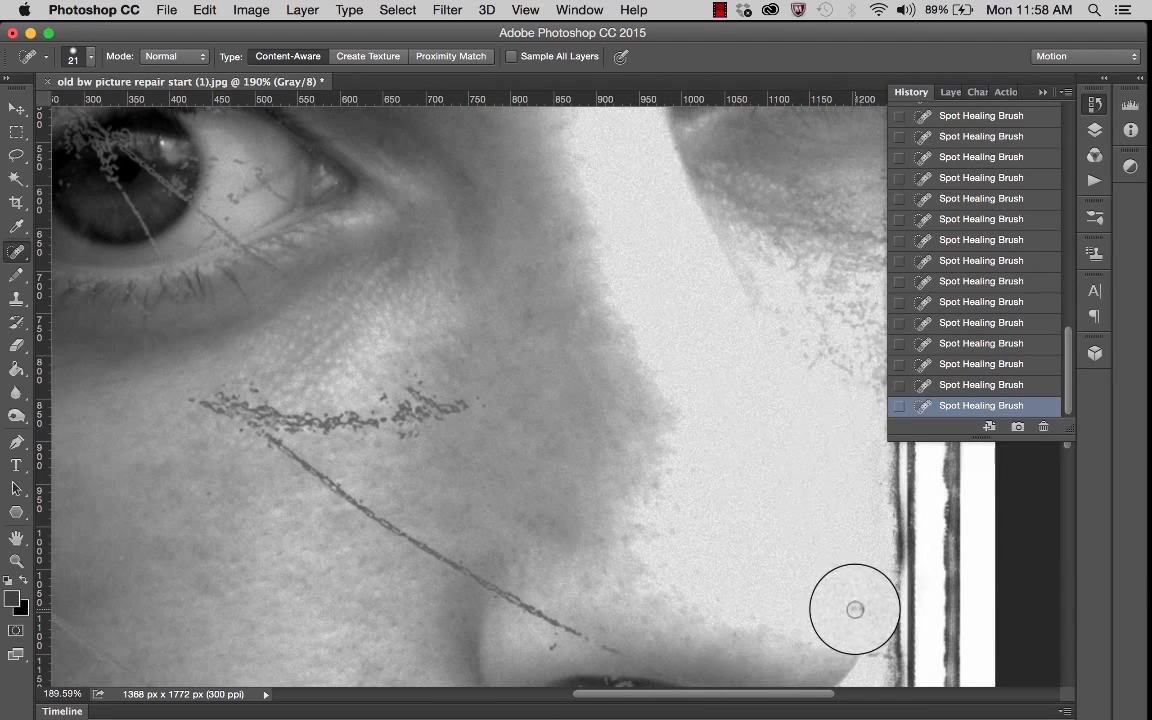
drag(632, 653, 599, 647)
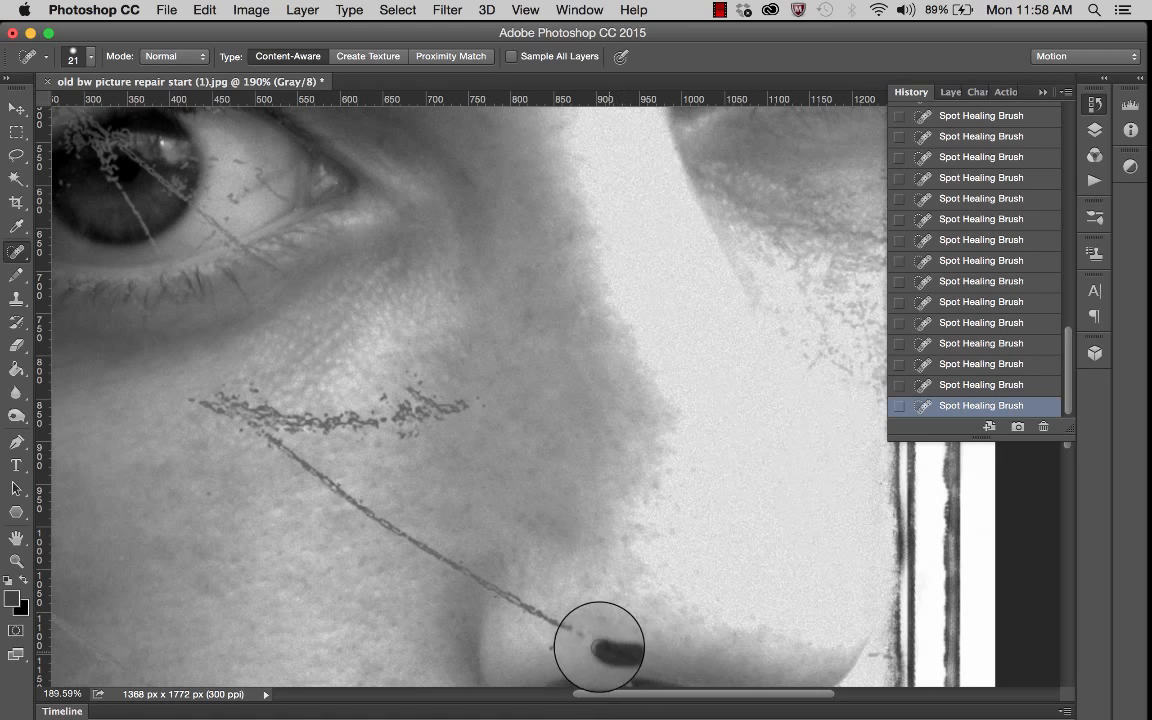
click(555, 634)
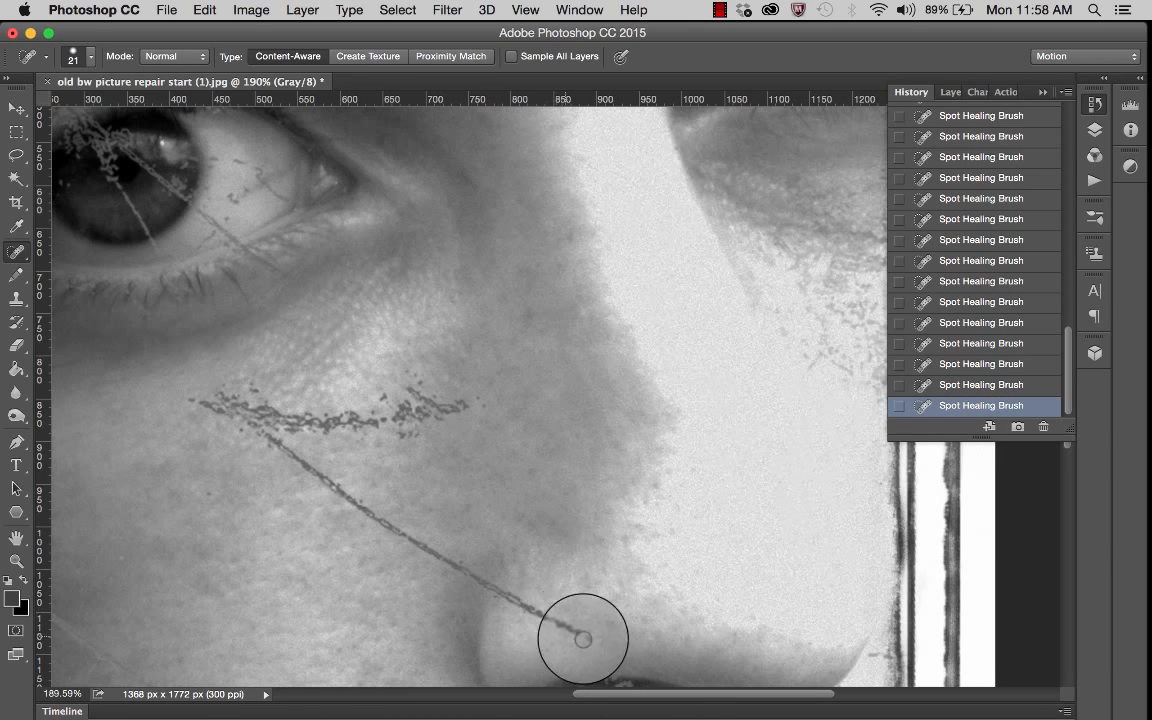
mouse_move(588, 637)
mouse_down()
mouse_move(504, 597)
mouse_move(536, 608)
mouse_up()
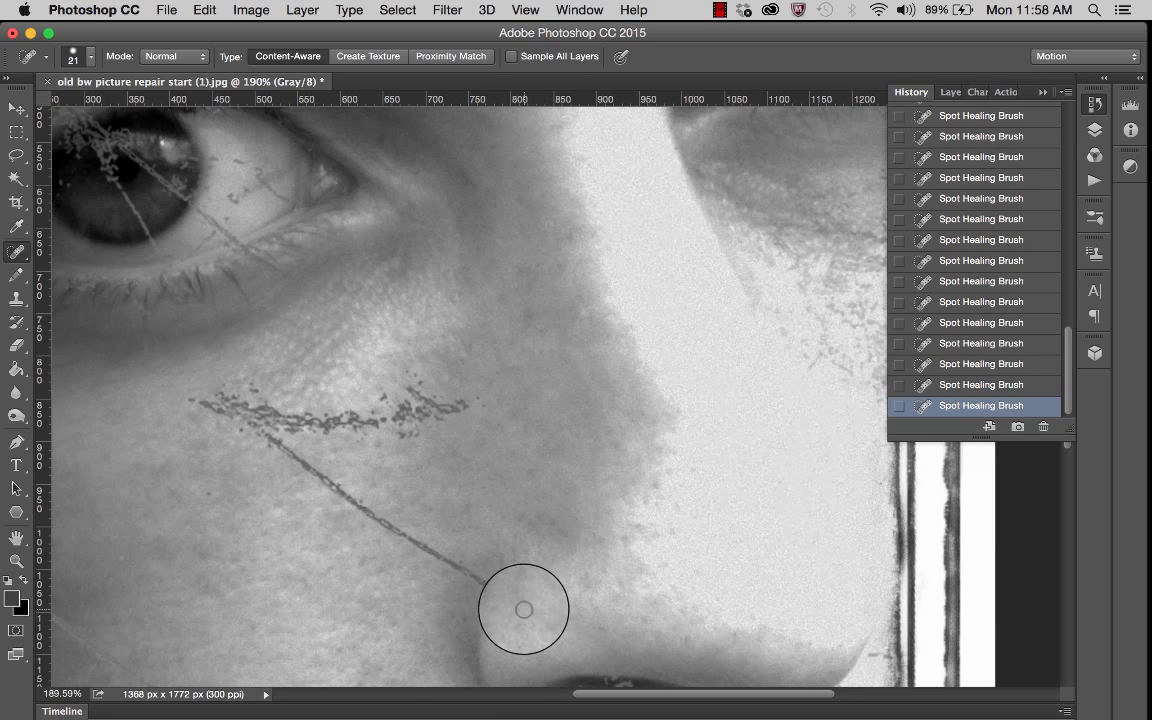
mouse_move(494, 587)
mouse_down()
mouse_move(355, 515)
mouse_move(330, 484)
mouse_move(368, 496)
mouse_move(342, 489)
mouse_move(434, 572)
mouse_up()
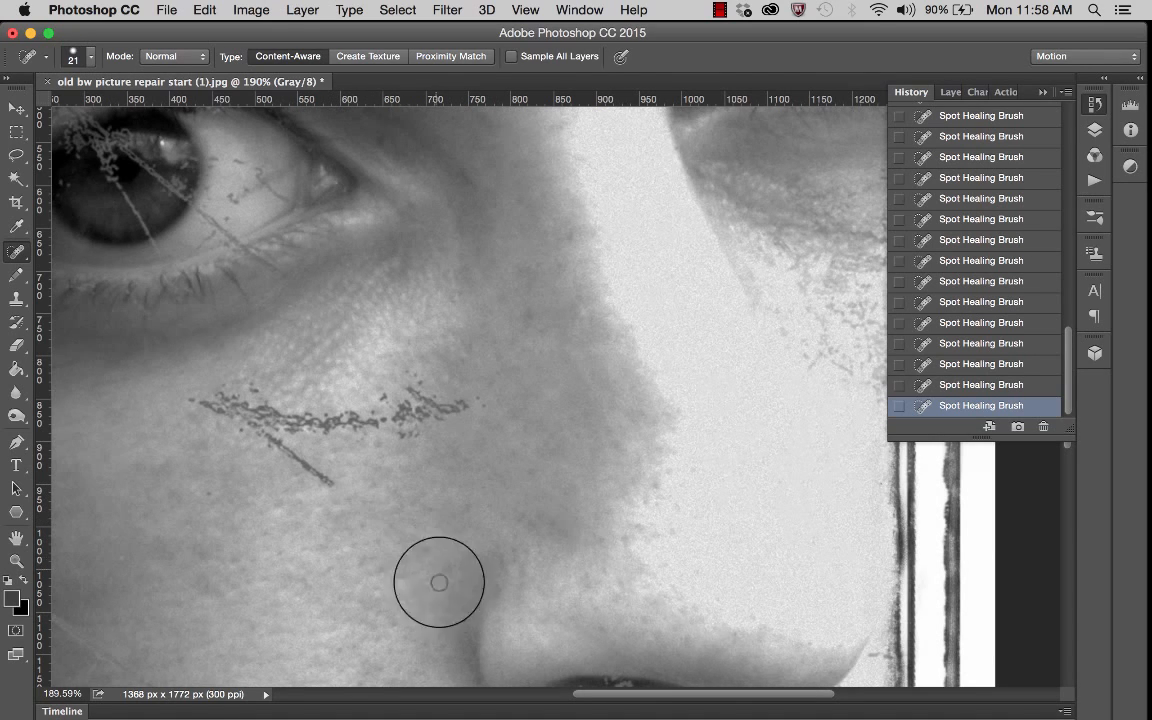
scroll(335, 554, left, 5)
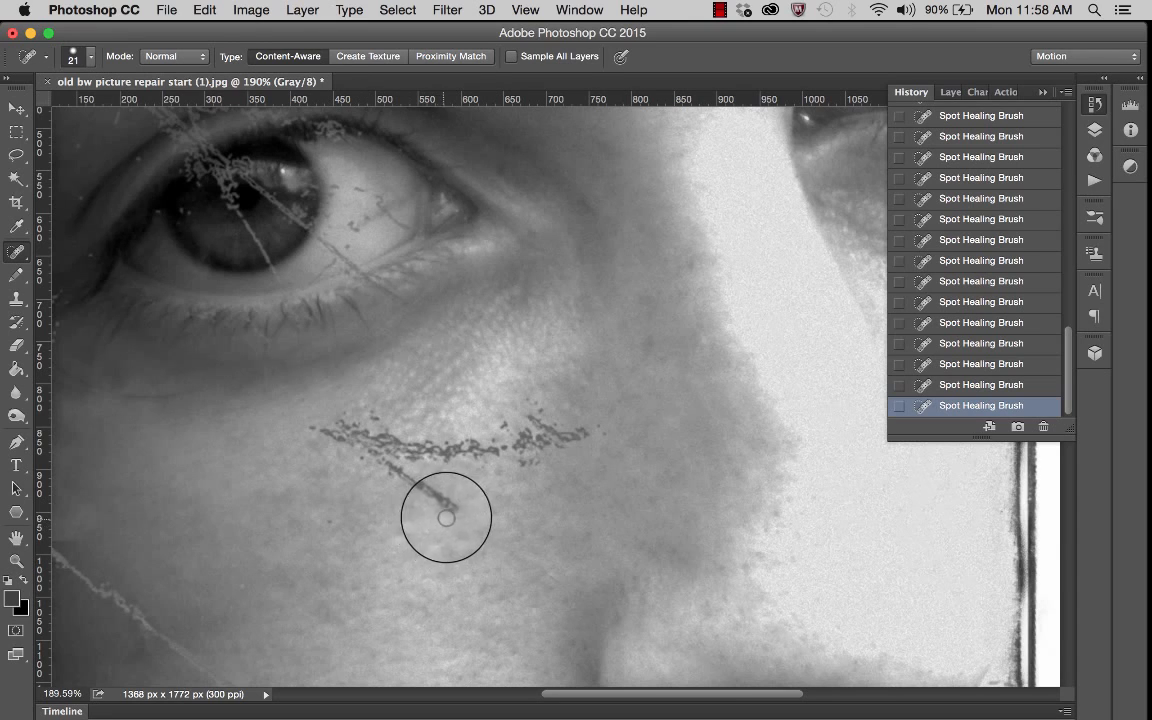
mouse_move(453, 512)
mouse_down()
mouse_move(378, 456)
mouse_move(354, 455)
mouse_up()
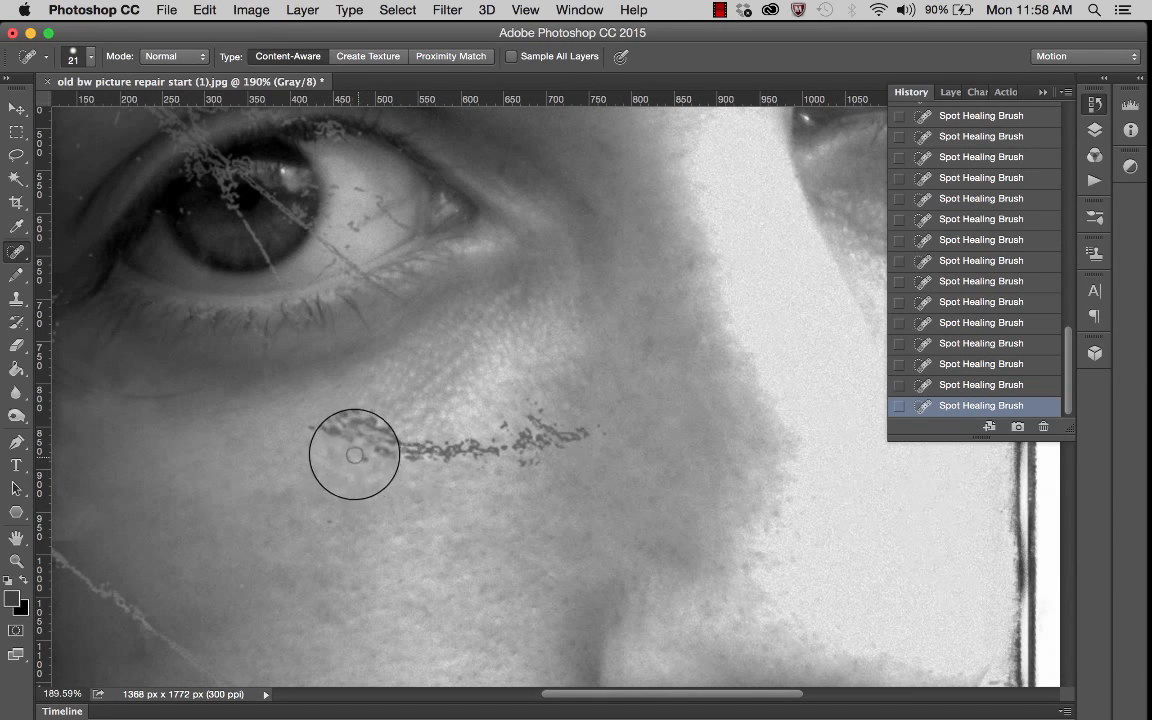
Spot-heal the small dark dot on the cheek and the specks at both outer ends of the speck band.
drag(330, 515, 327, 522)
mouse_move(321, 432)
mouse_down()
mouse_move(367, 460)
mouse_move(401, 429)
mouse_move(439, 429)
mouse_move(395, 454)
mouse_move(597, 436)
mouse_up()
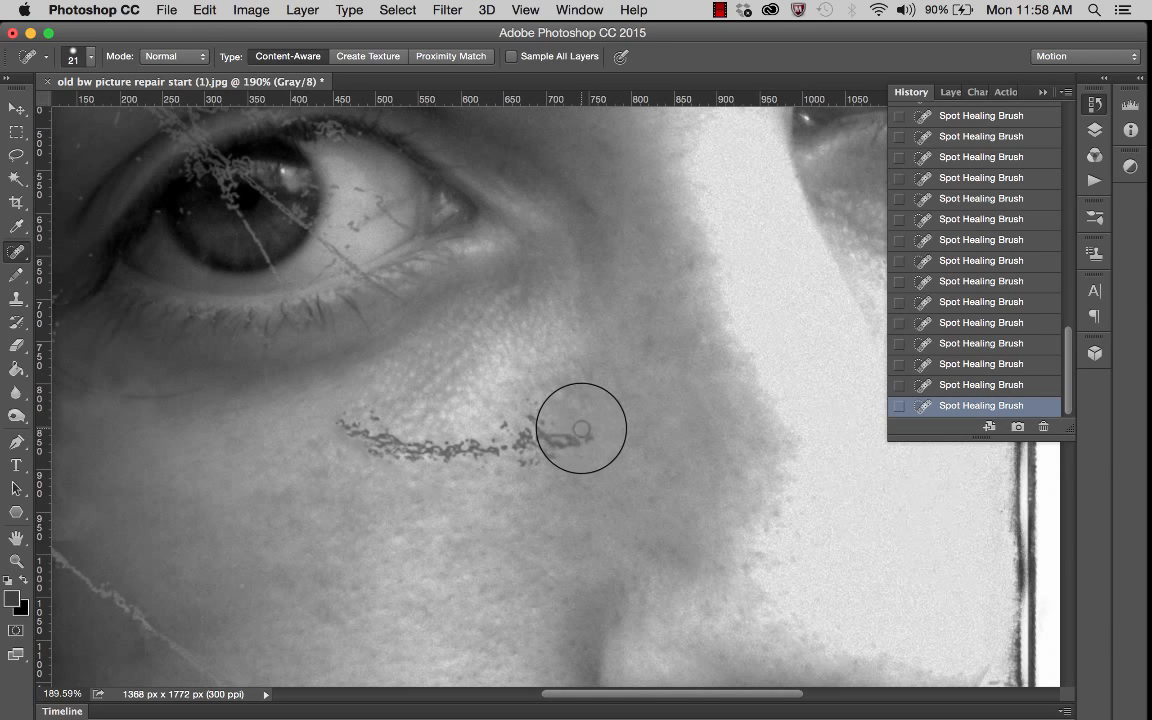
drag(583, 435, 553, 417)
click(531, 400)
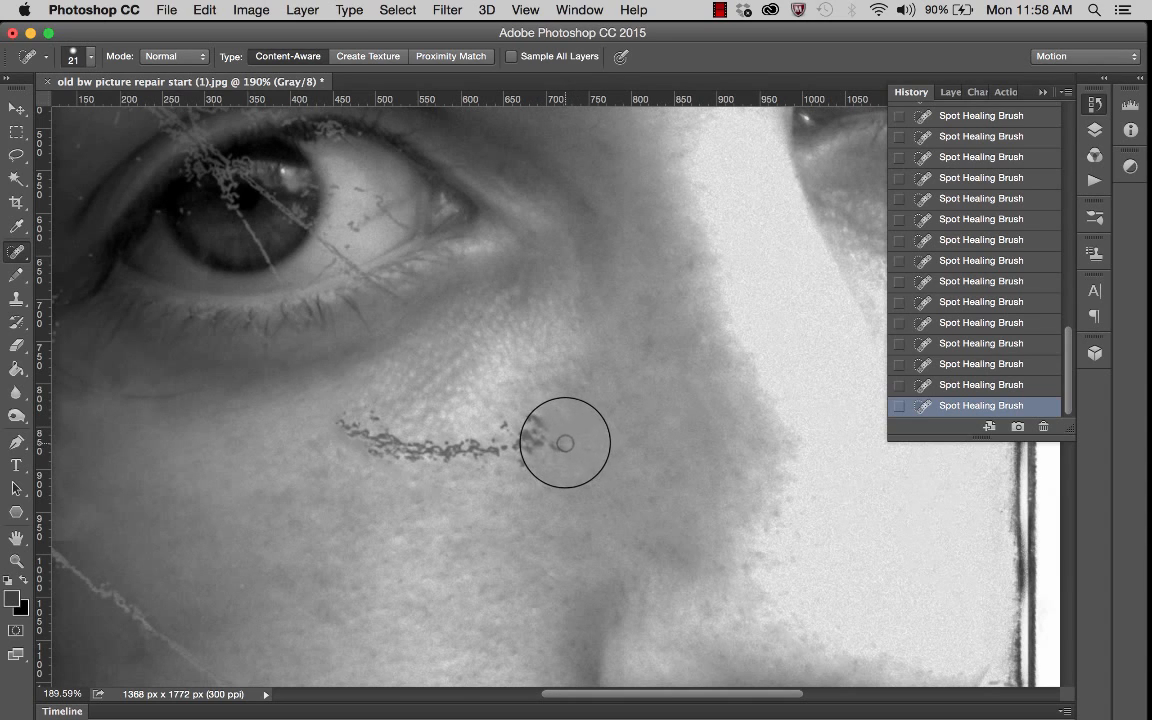
mouse_move(565, 443)
mouse_down()
mouse_move(548, 442)
mouse_move(533, 412)
mouse_move(548, 432)
mouse_up()
Enlarge the healing brush to 45 px and heal both ends of the remaining cheek speck band.
click(90, 57)
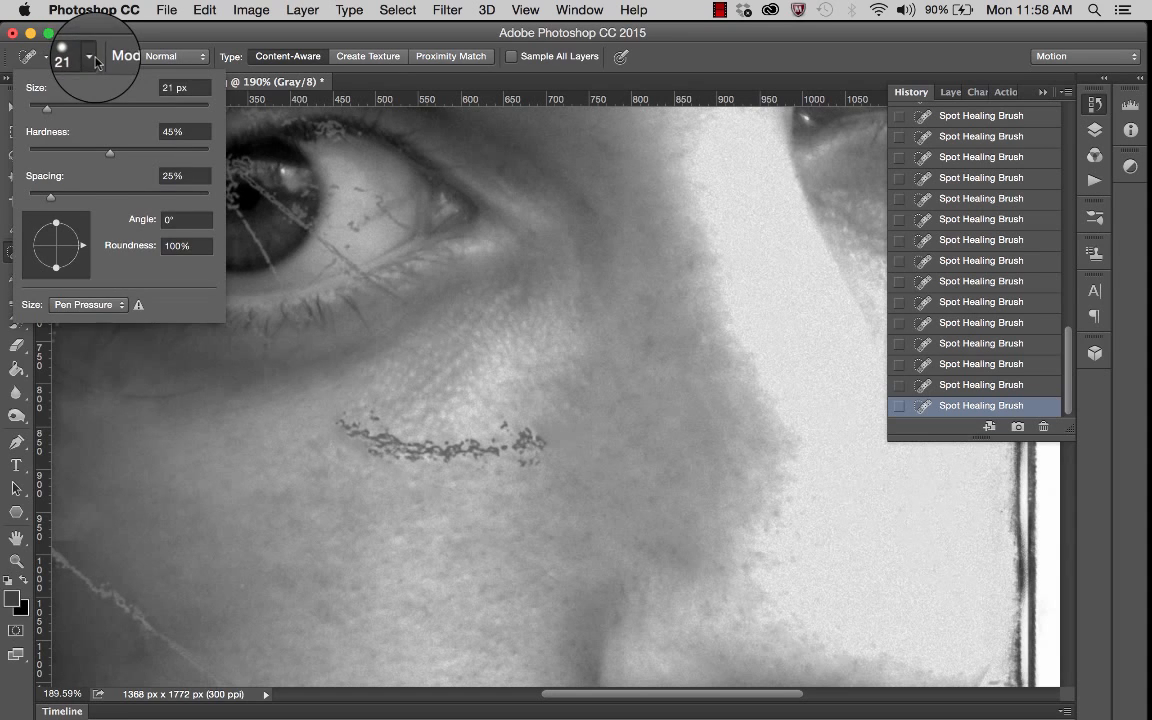
drag(47, 107, 69, 110)
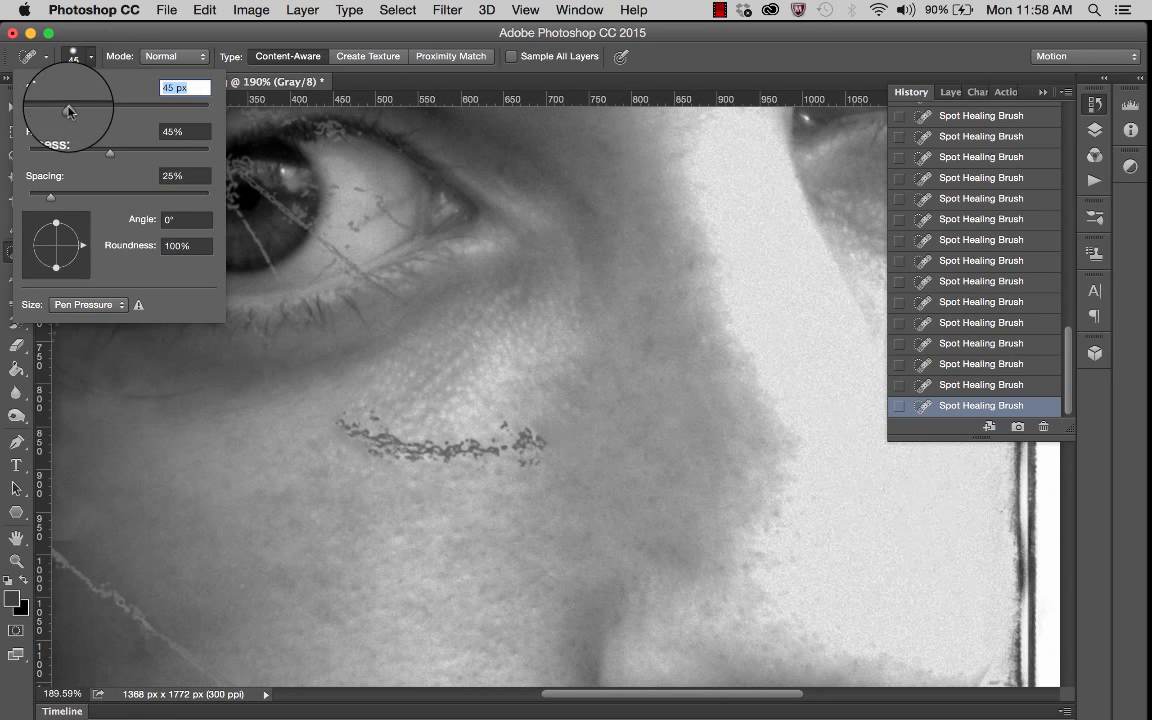
click(509, 427)
drag(533, 435, 527, 450)
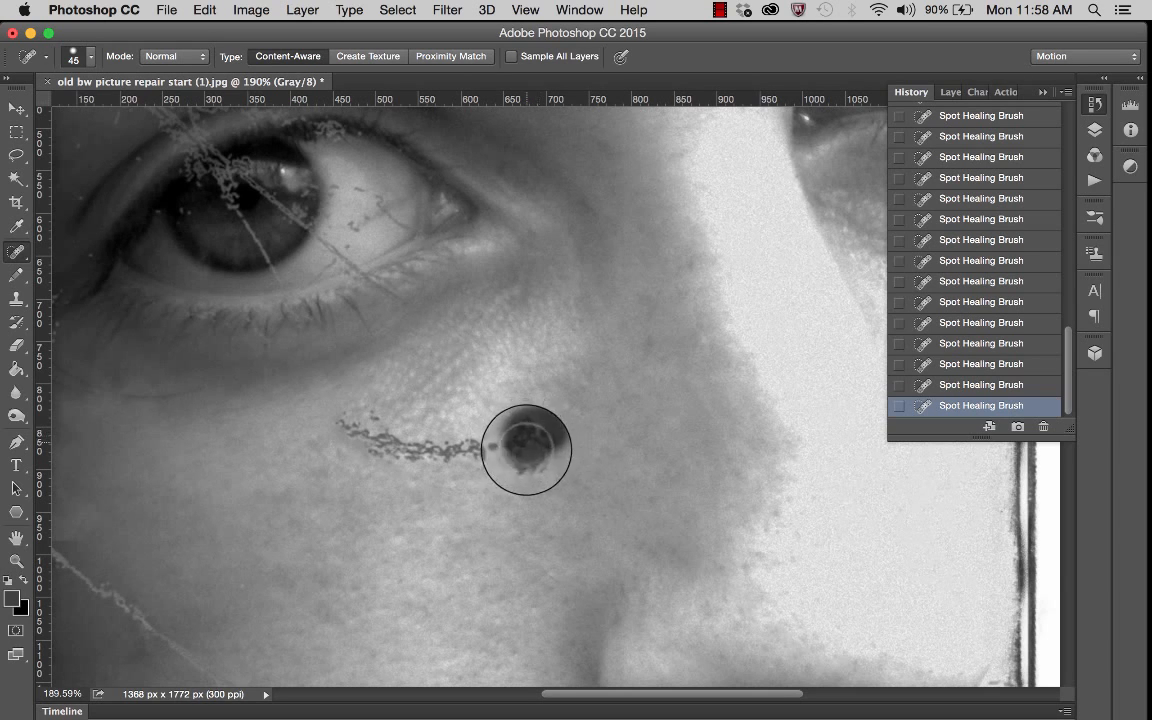
mouse_move(372, 432)
mouse_down()
mouse_move(340, 415)
mouse_move(377, 409)
mouse_move(358, 436)
mouse_move(392, 456)
mouse_up()
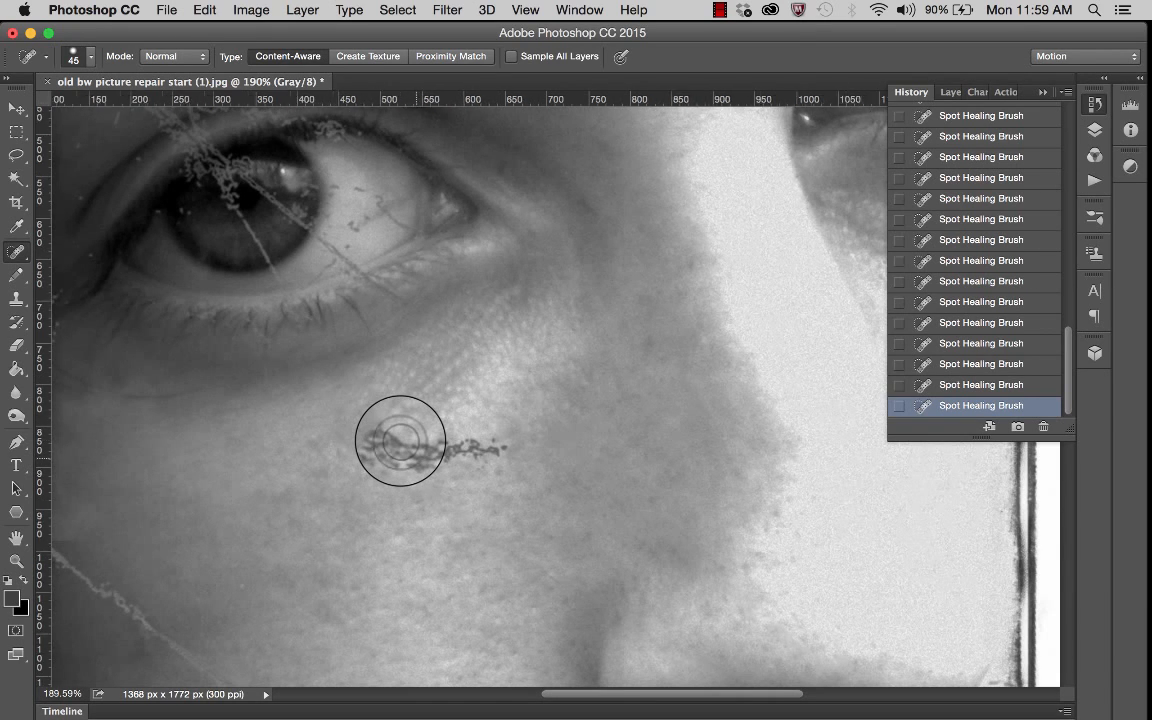
Try to spot-heal the outer end of the remaining cheek speck band, and revert those strokes.
scroll(400, 440, down, 3)
scroll(400, 441, down, 3)
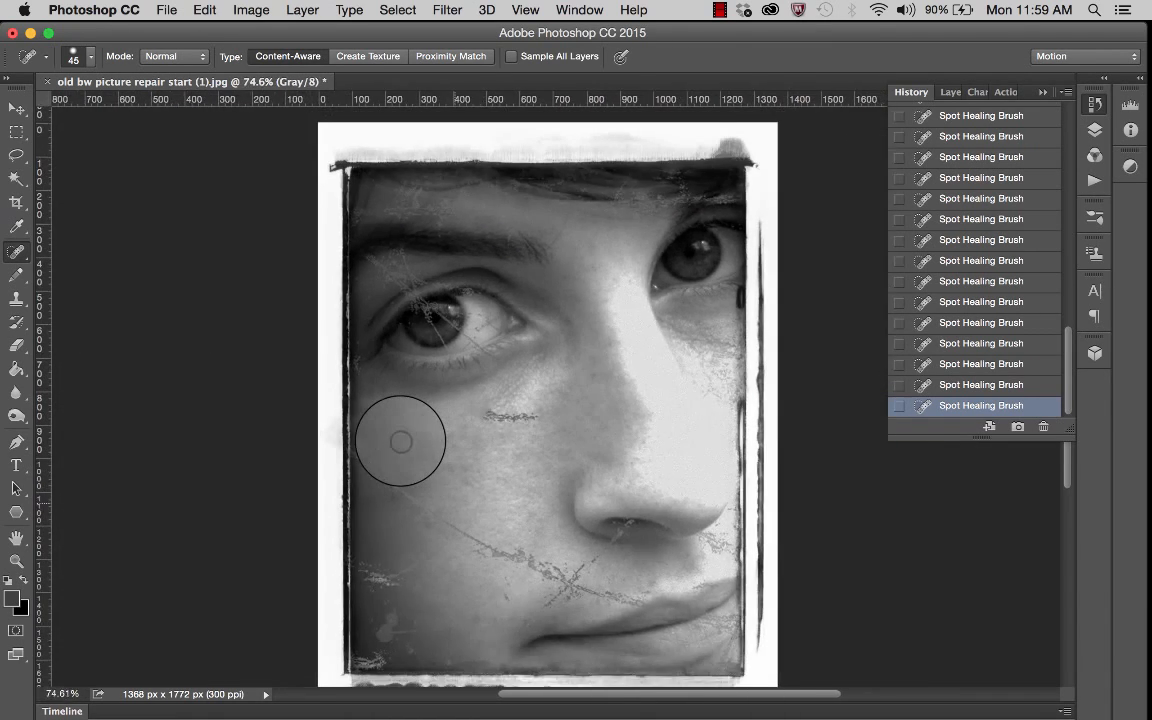
scroll(400, 441, up, 3)
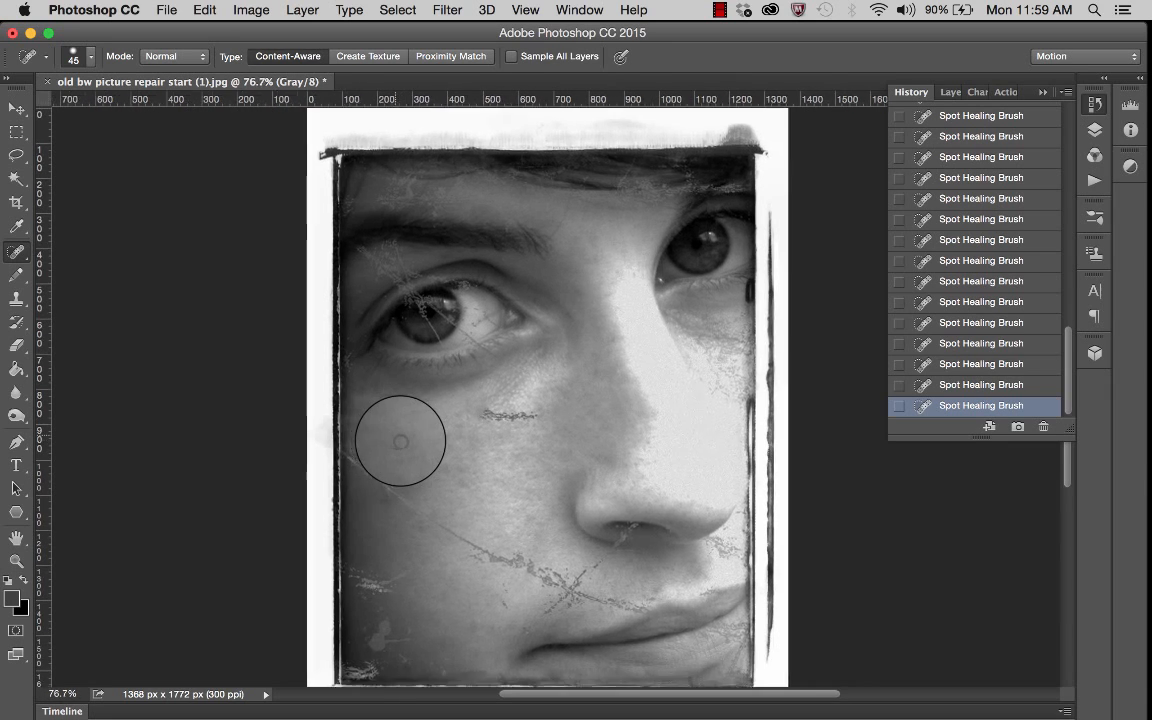
scroll(400, 441, up, 2)
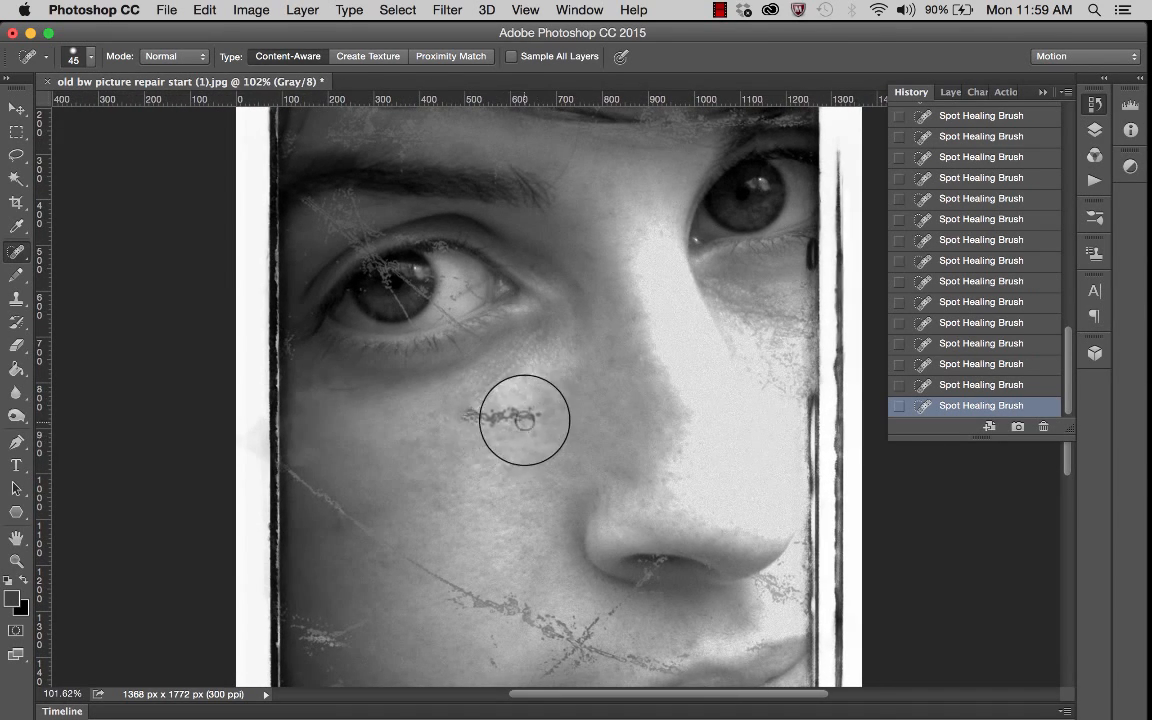
click(940, 384)
click(463, 400)
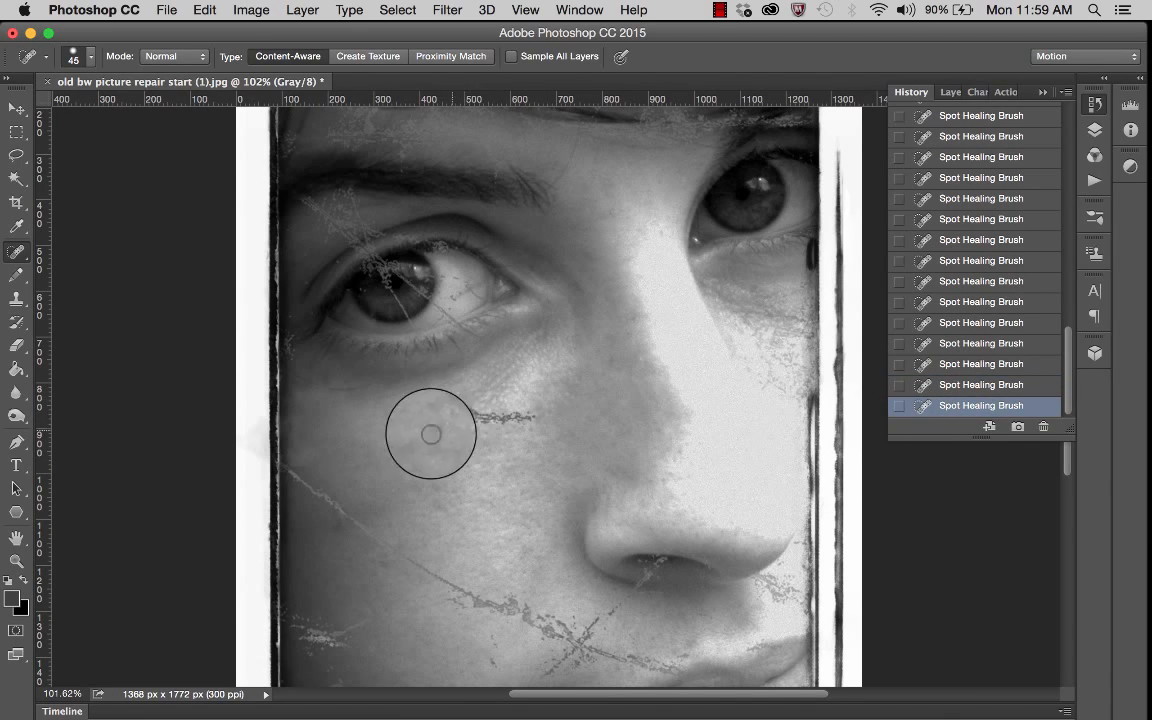
click(450, 399)
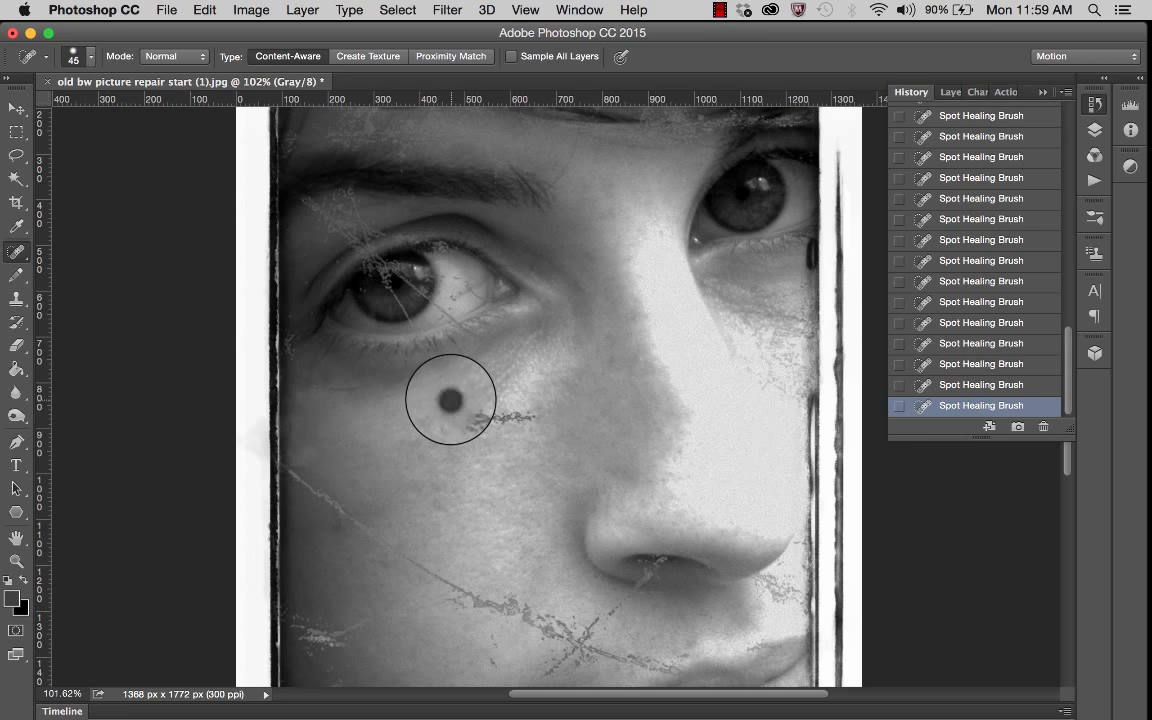
click(467, 415)
click(507, 421)
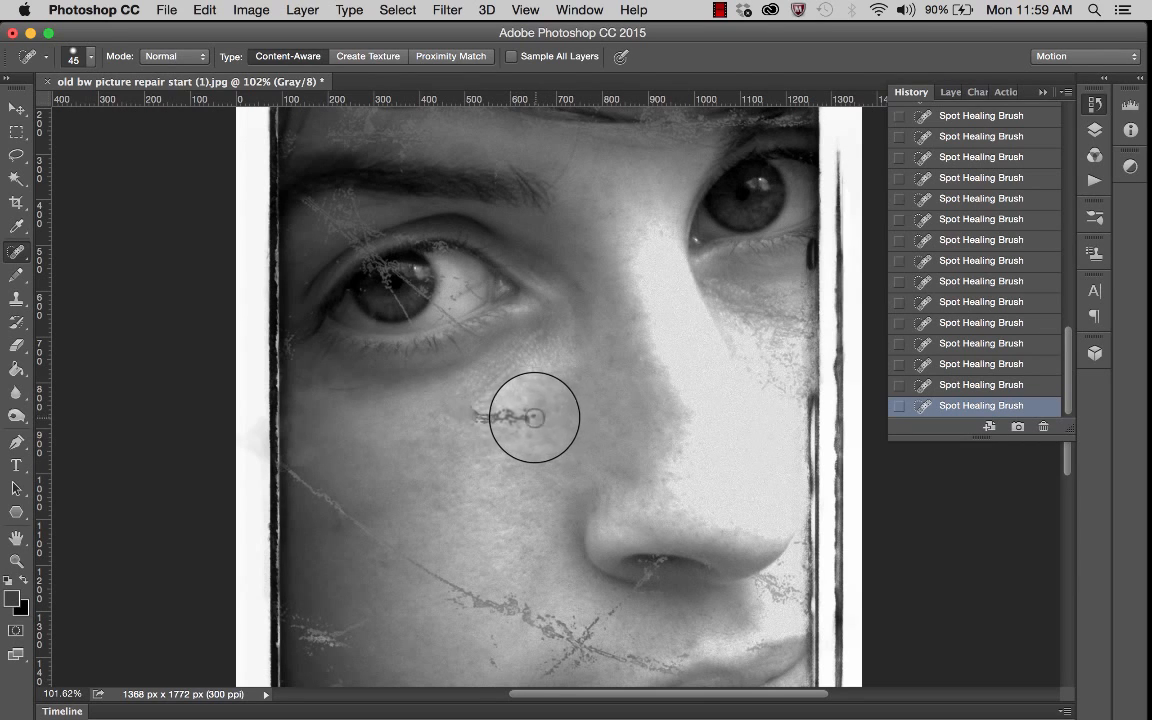
click(958, 364)
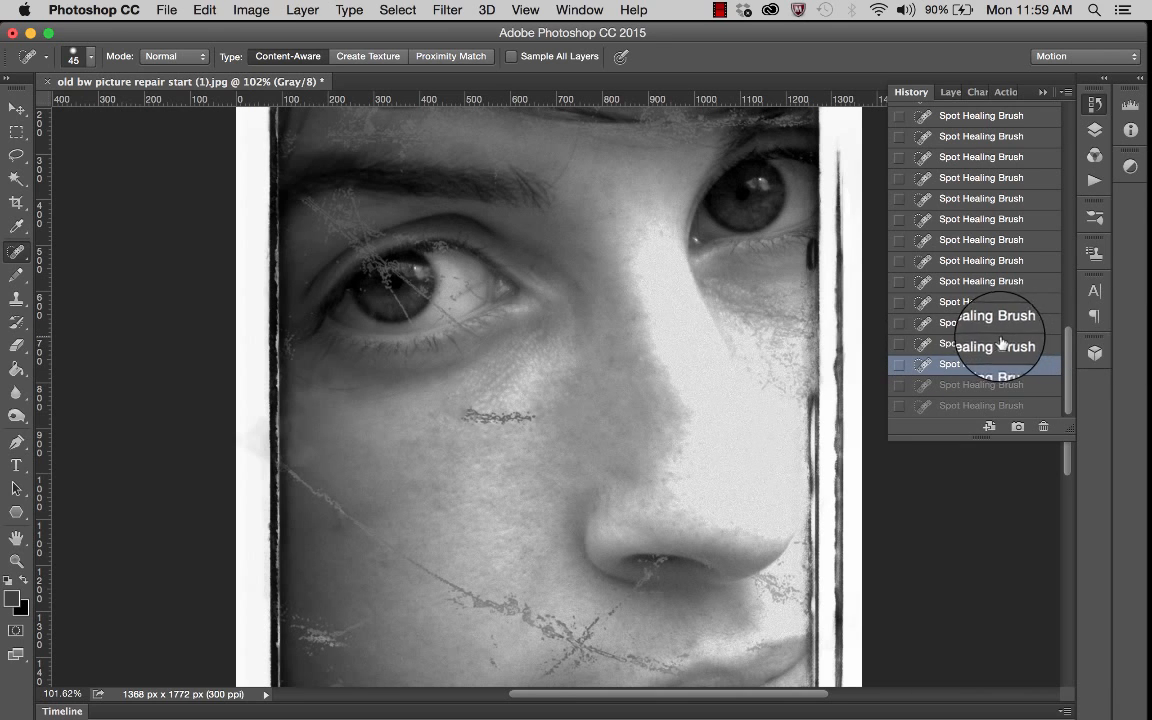
click(965, 343)
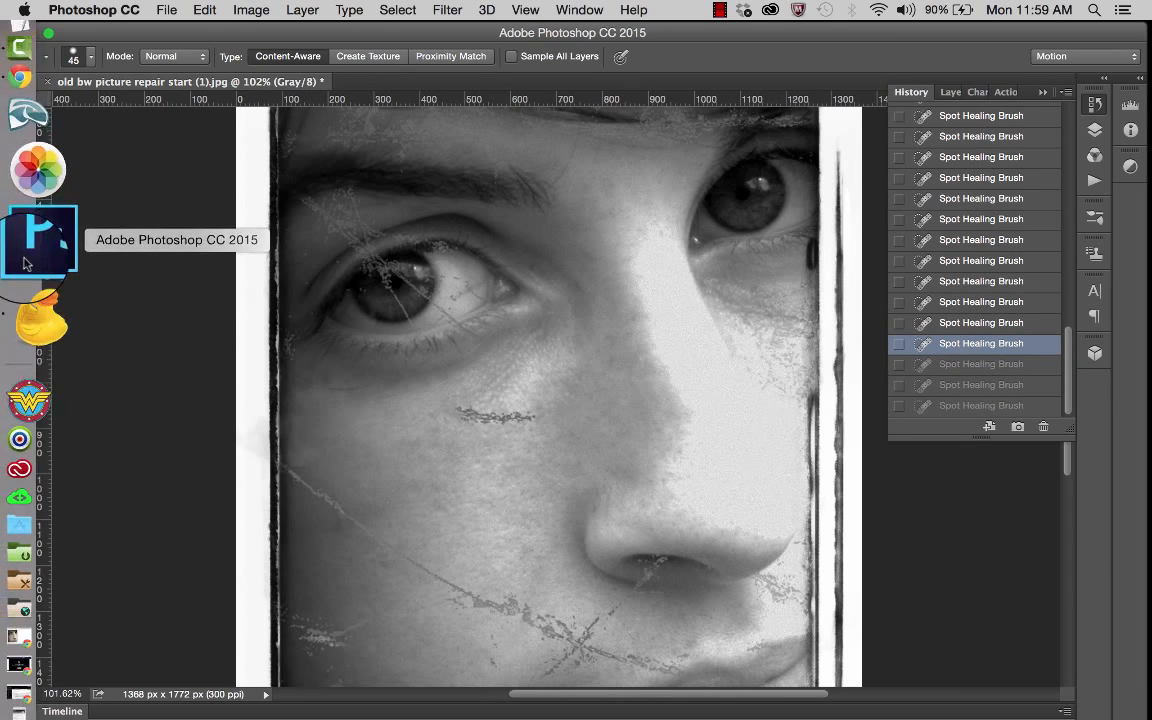
Spot-heal the nose-side tip of the cheek speck band and replace the rest with clean skin using the Content-Aware Patch tool.
click(532, 415)
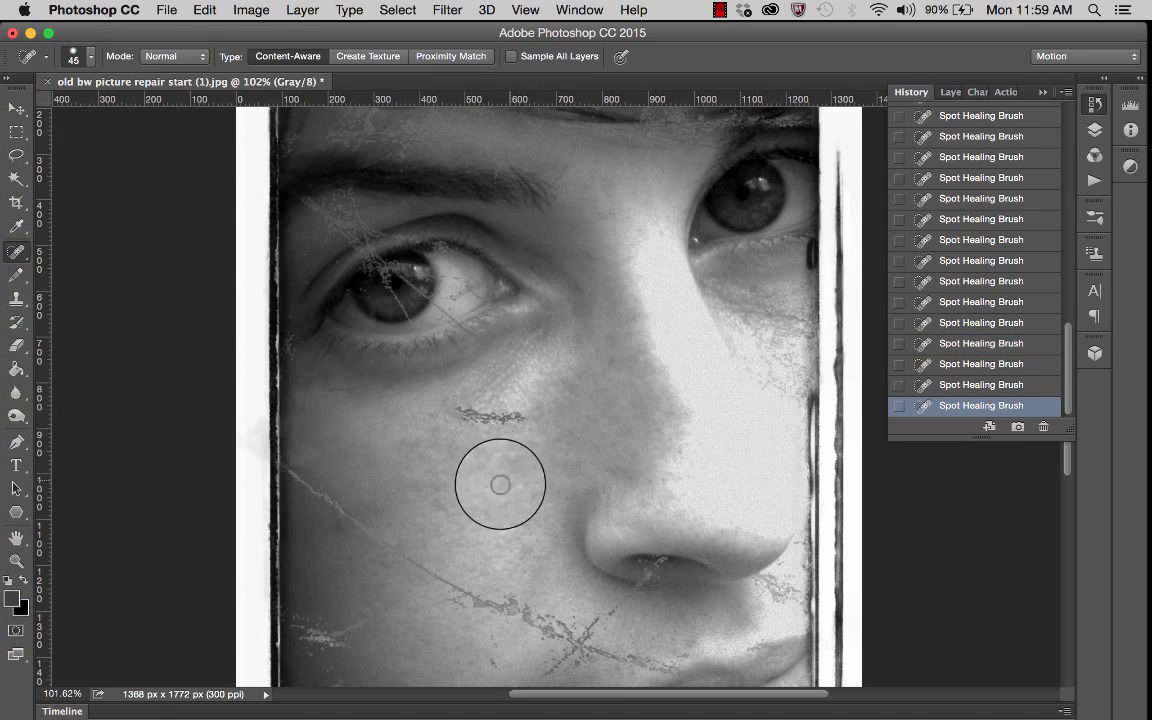
click(518, 416)
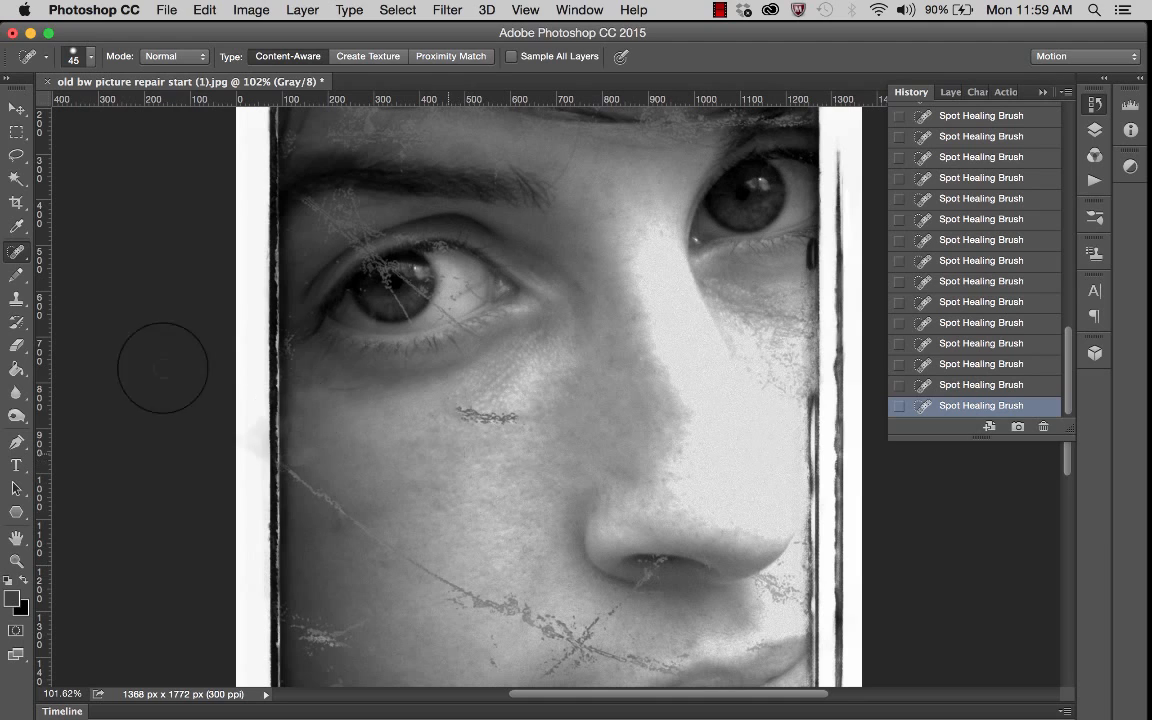
click(16, 252)
click(70, 281)
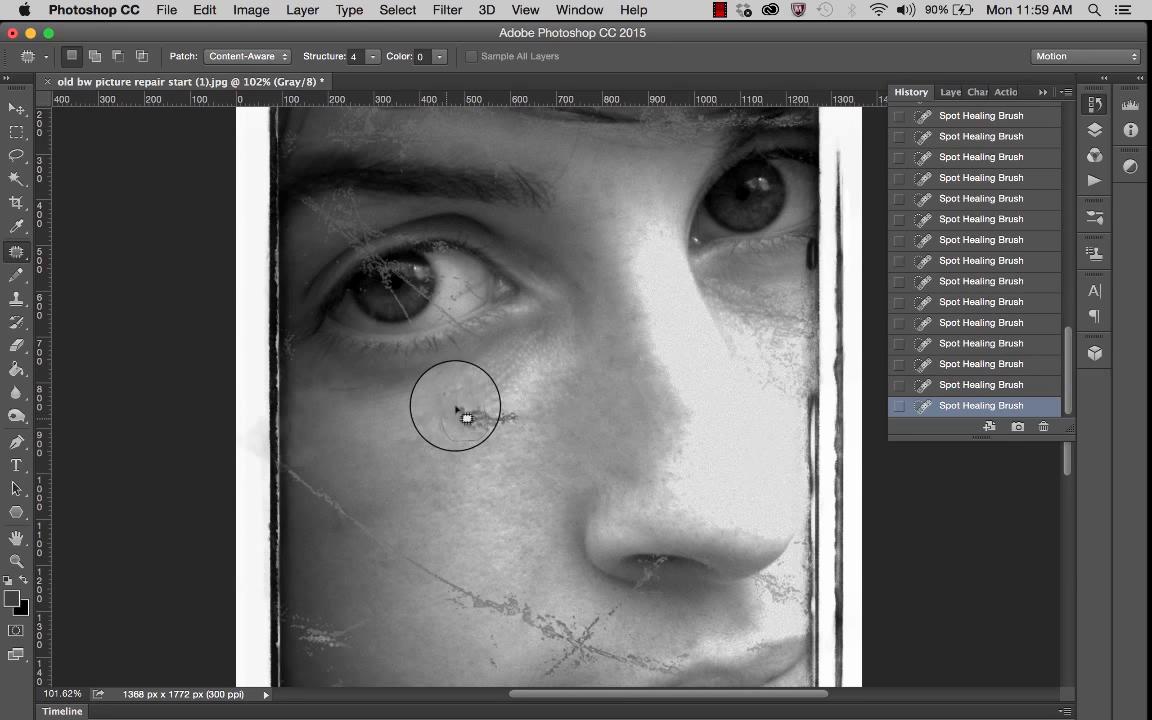
mouse_move(475, 400)
mouse_down()
mouse_move(468, 410)
mouse_move(452, 401)
mouse_move(466, 397)
mouse_up()
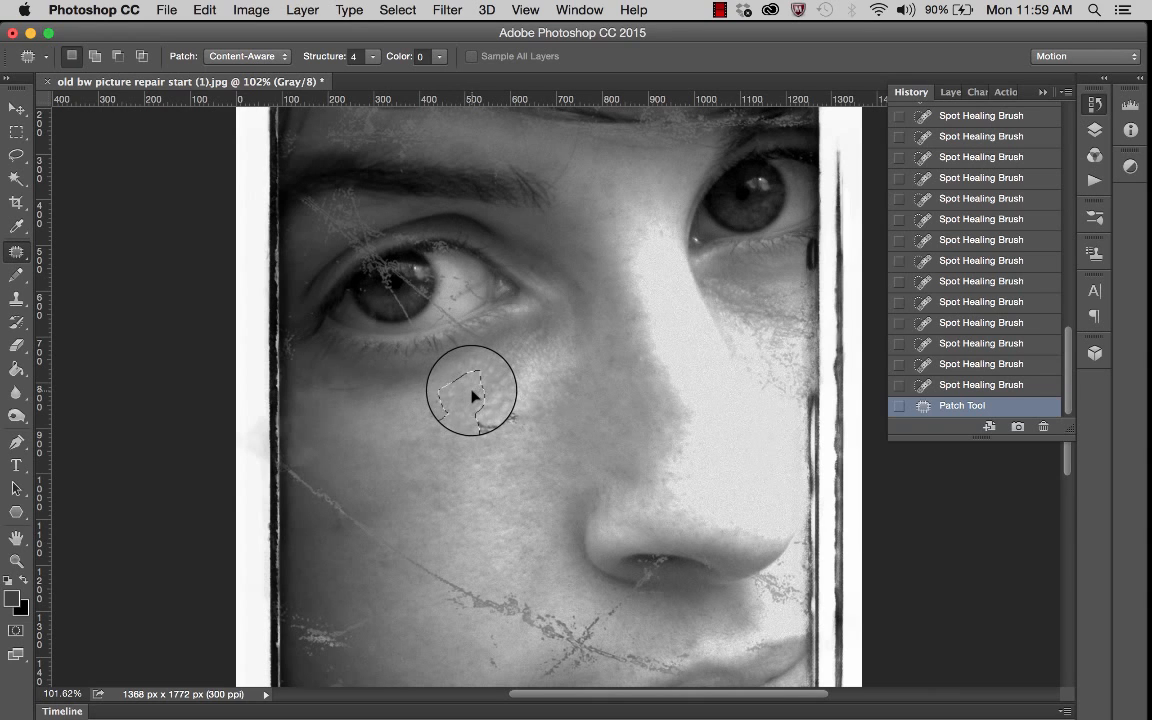
key(super+d)
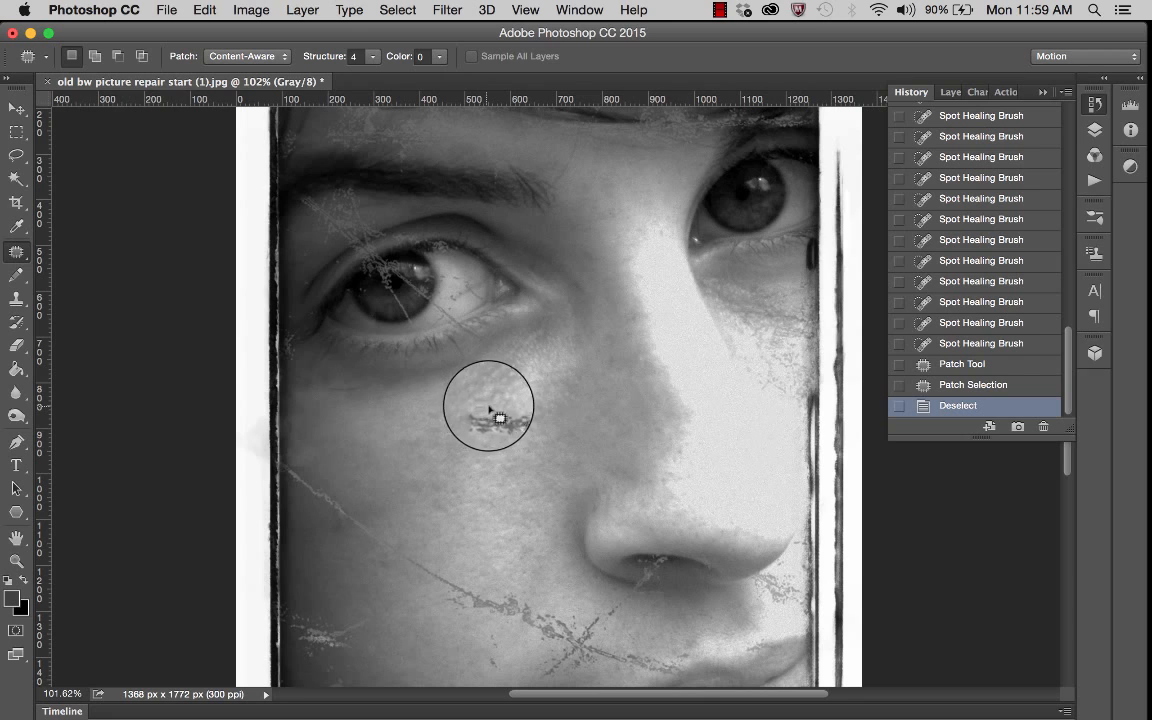
mouse_move(474, 406)
mouse_down()
mouse_move(518, 411)
mouse_move(486, 437)
mouse_move(474, 407)
mouse_move(512, 410)
mouse_up()
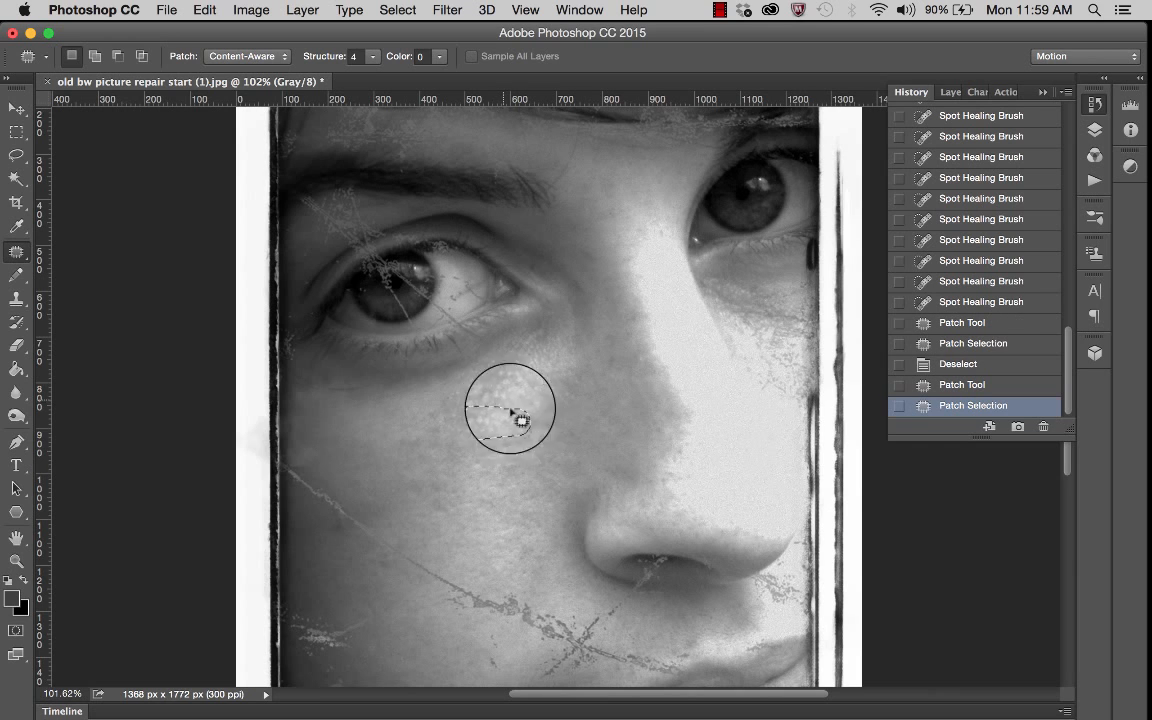
key(ctrl+d)
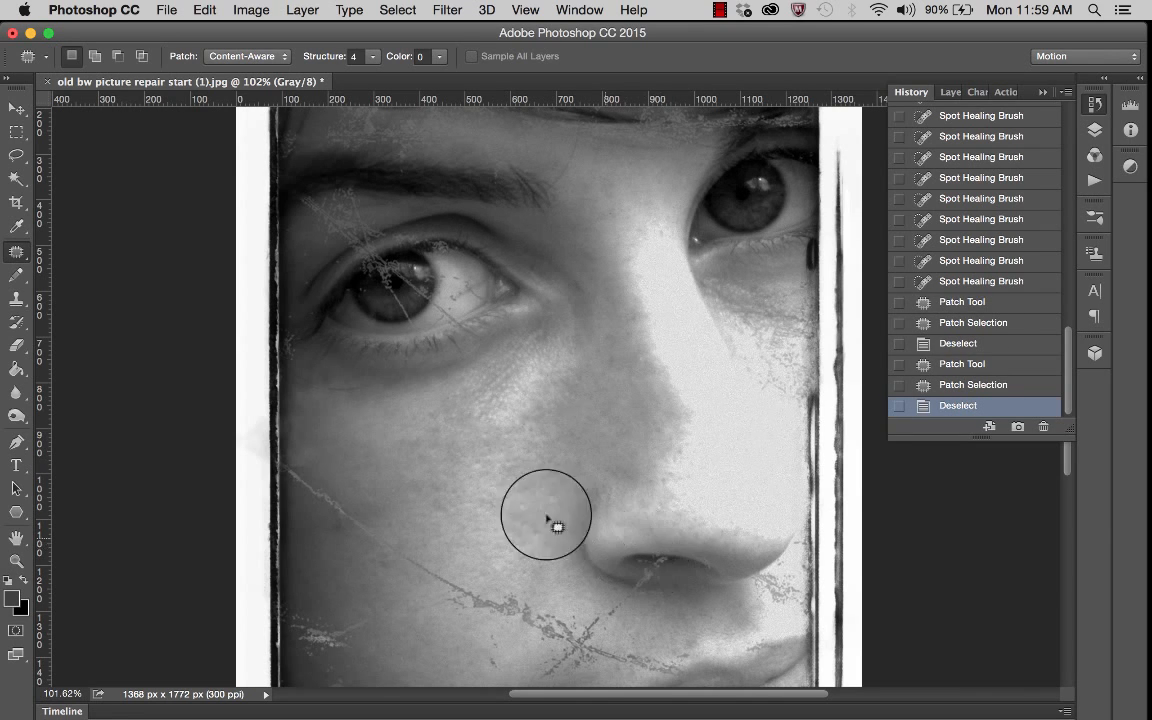
Spot-heal the thin scratch from the face's shaded edge across the lower cheek to the speckled cross above the mouth, and undo the last stroke.
scroll(514, 472, down, 2)
scroll(514, 472, right, 3)
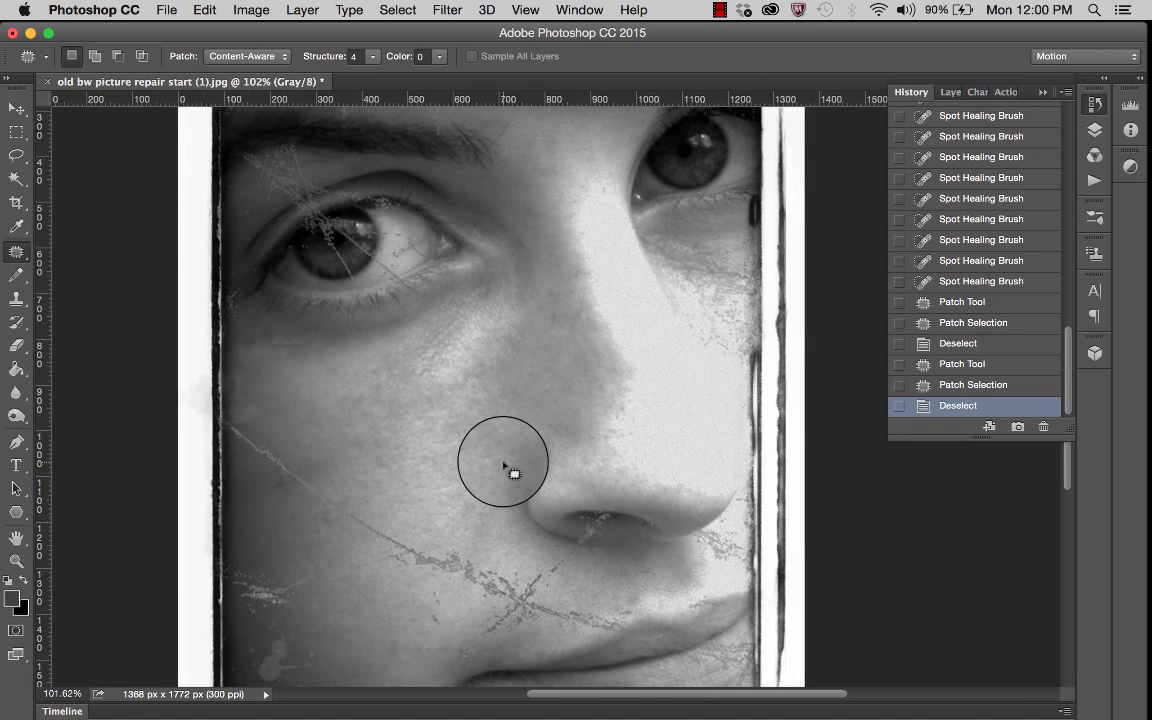
scroll(507, 468, down, 3)
scroll(507, 468, left, 2)
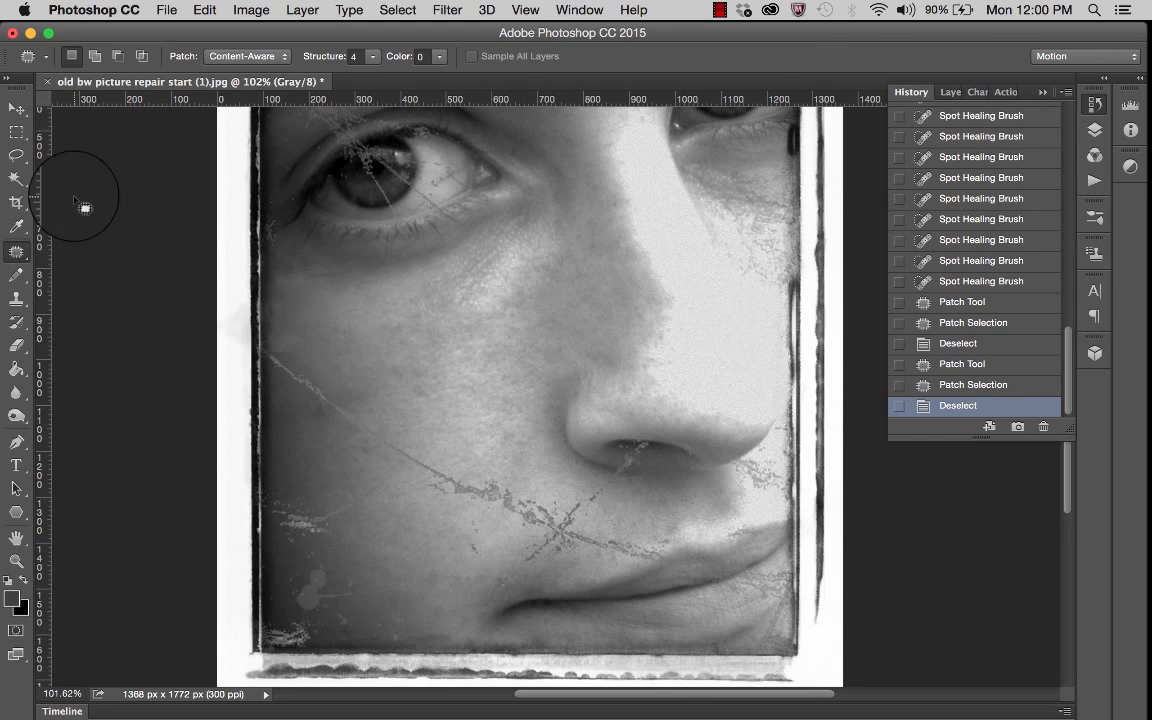
click(16, 251)
click(90, 247)
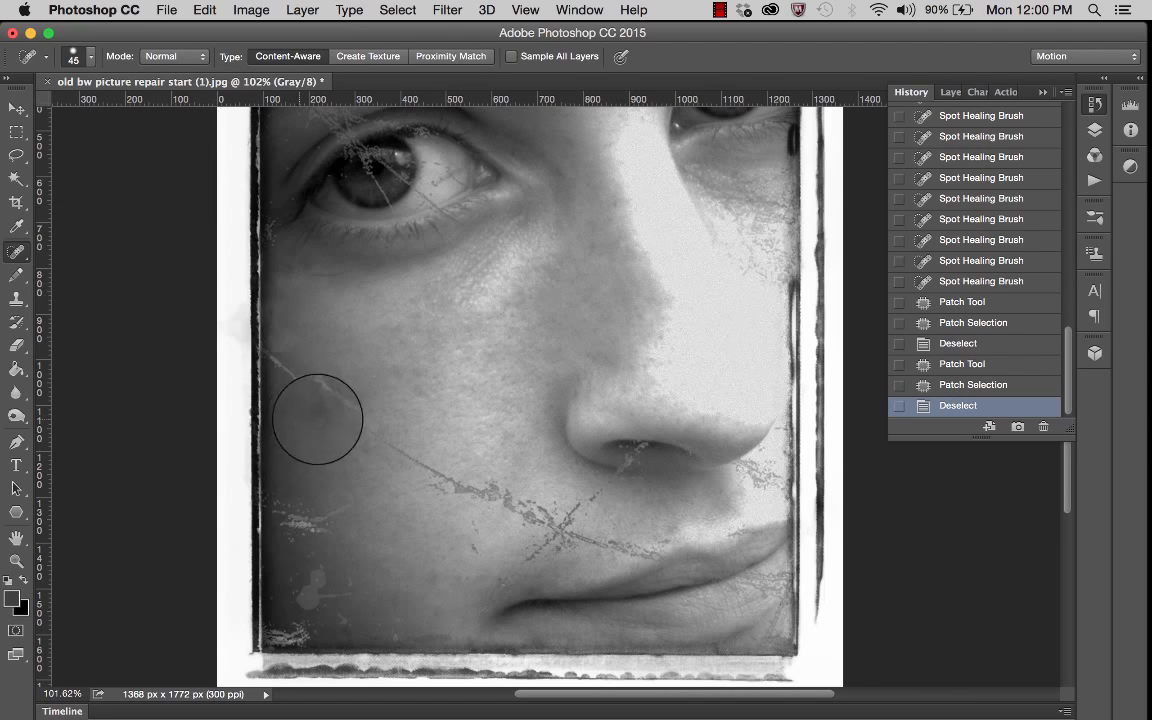
mouse_move(280, 360)
mouse_down()
mouse_move(365, 432)
mouse_move(458, 485)
mouse_move(431, 486)
mouse_move(476, 522)
mouse_move(479, 547)
mouse_up()
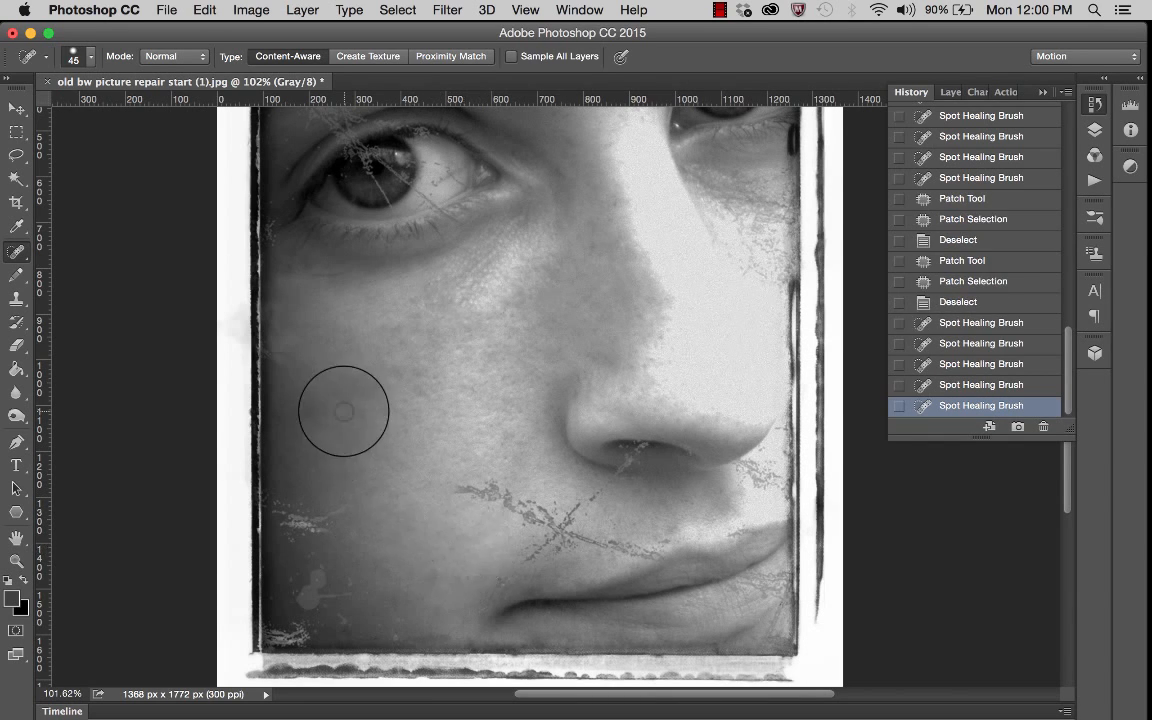
mouse_move(288, 345)
mouse_down()
mouse_move(277, 367)
mouse_move(273, 350)
mouse_up()
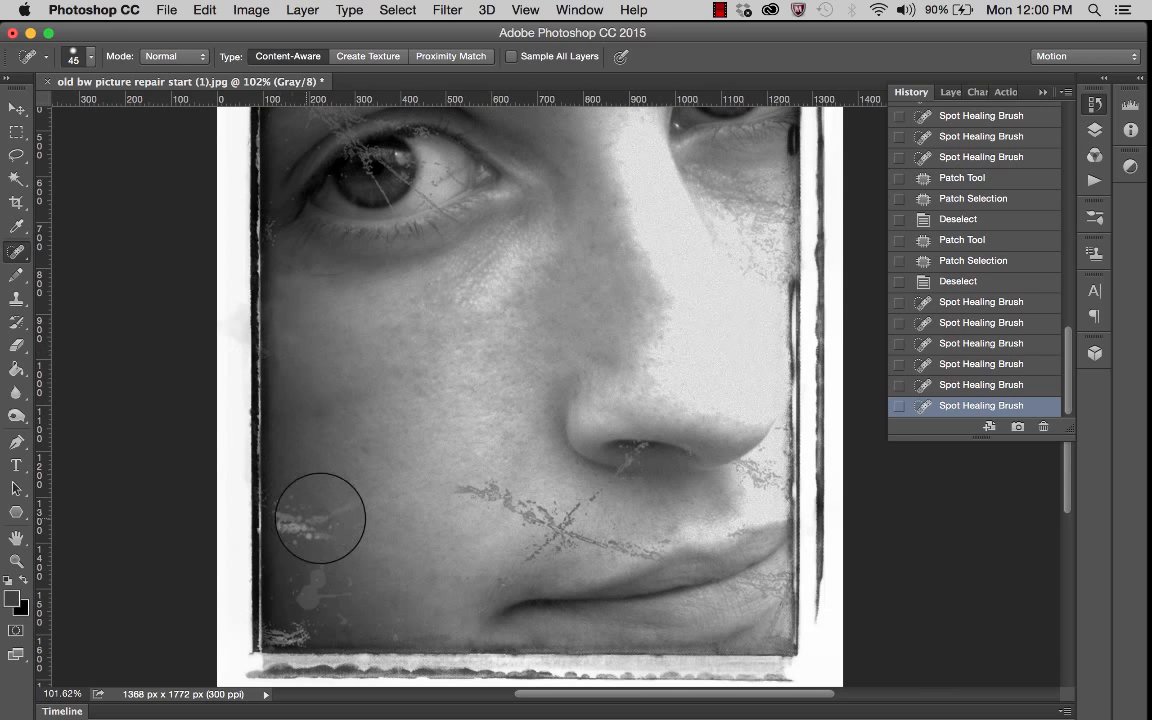
click(967, 386)
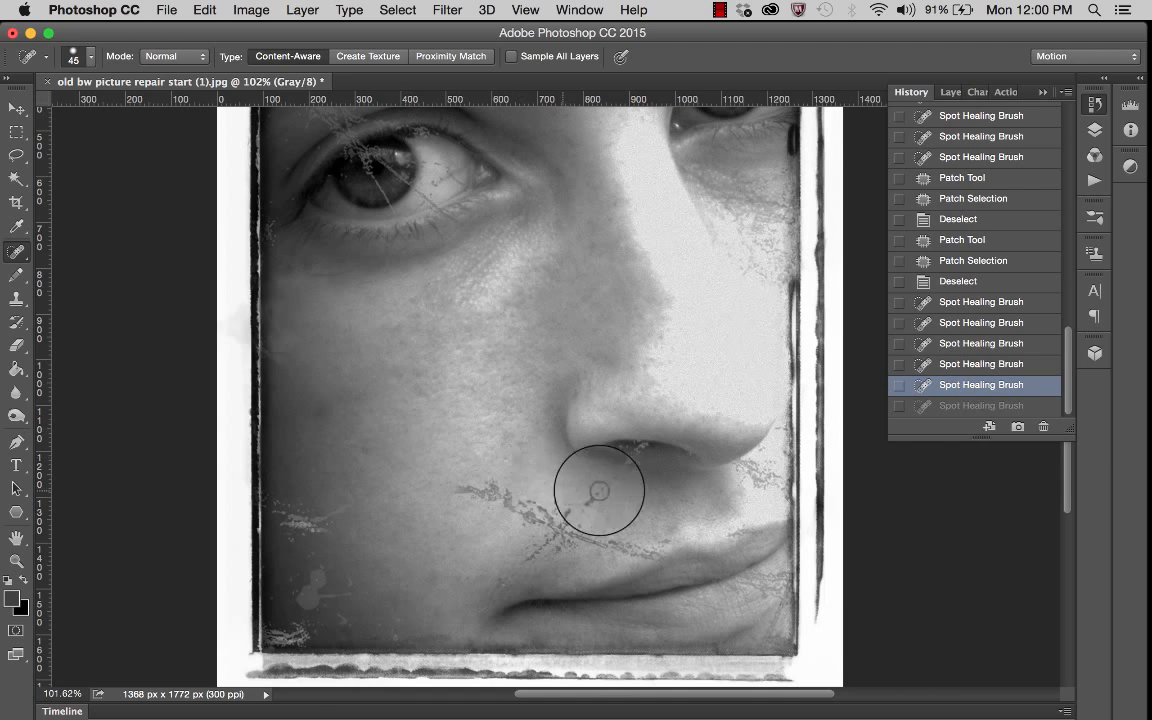
Spot-heal the blemish on the cheek's shaded outer edge, below the eye and beside the dark frame border.
scroll(341, 467, left, 2)
scroll(341, 467, up, 5)
scroll(341, 467, left, 5)
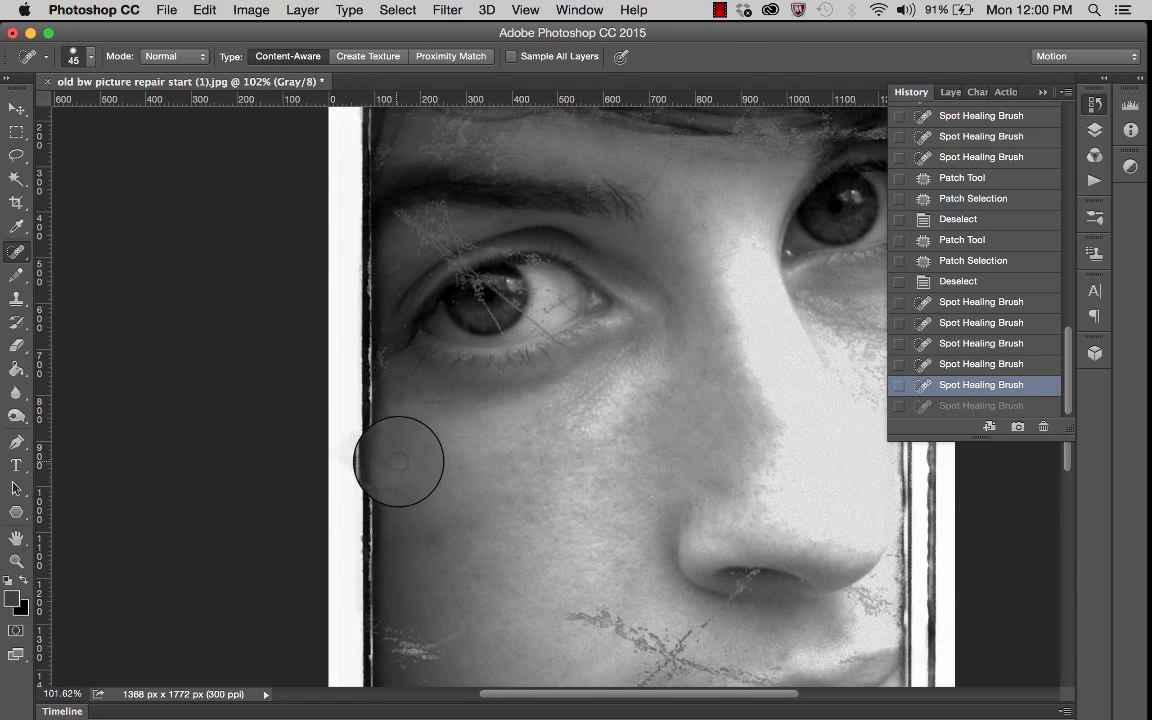
scroll(398, 468, up, 5)
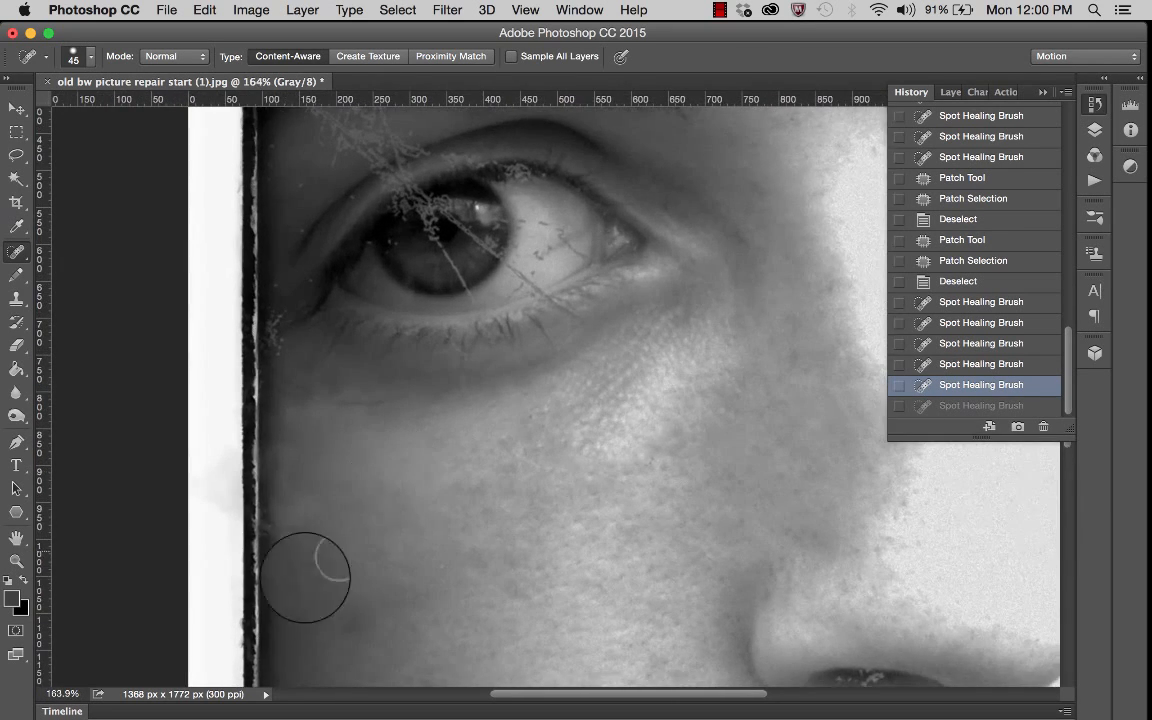
scroll(278, 565, left, 7)
scroll(278, 565, down, 3)
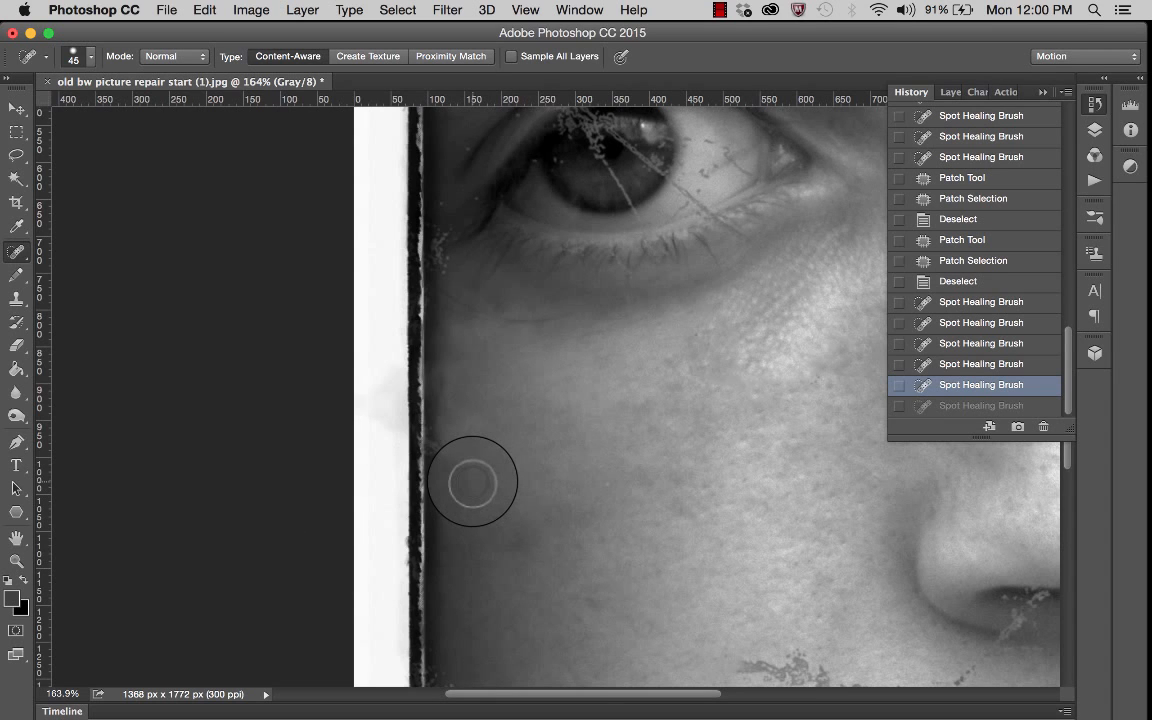
scroll(472, 483, up, 4)
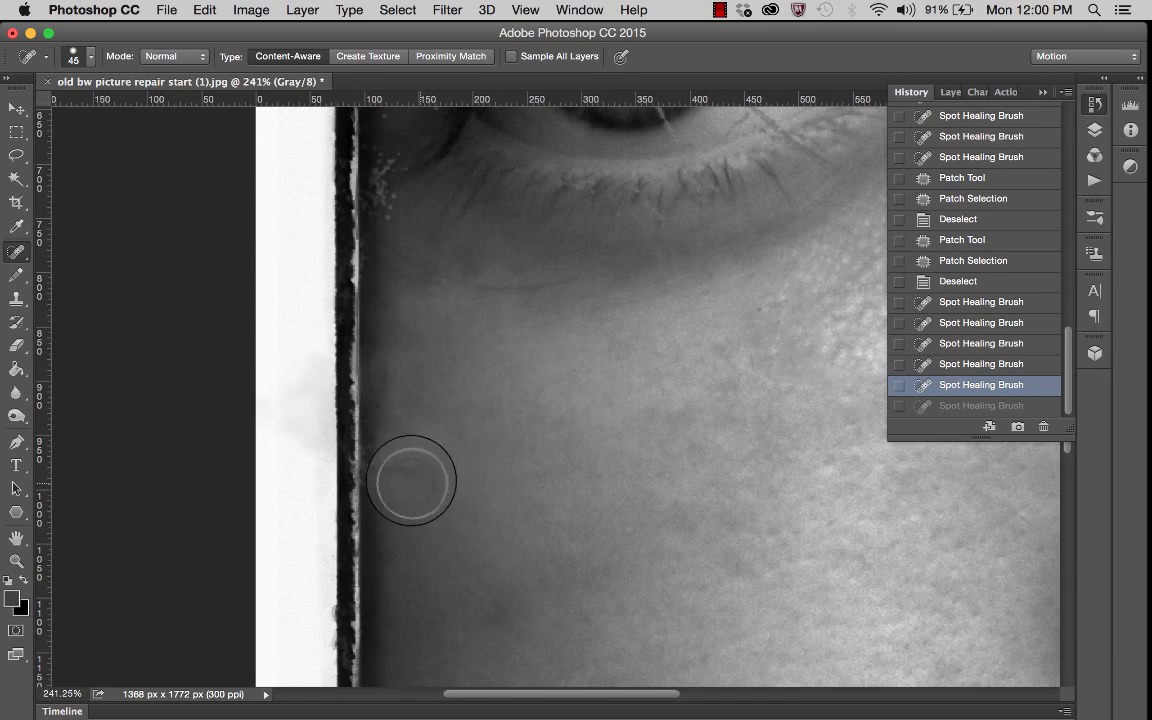
click(414, 470)
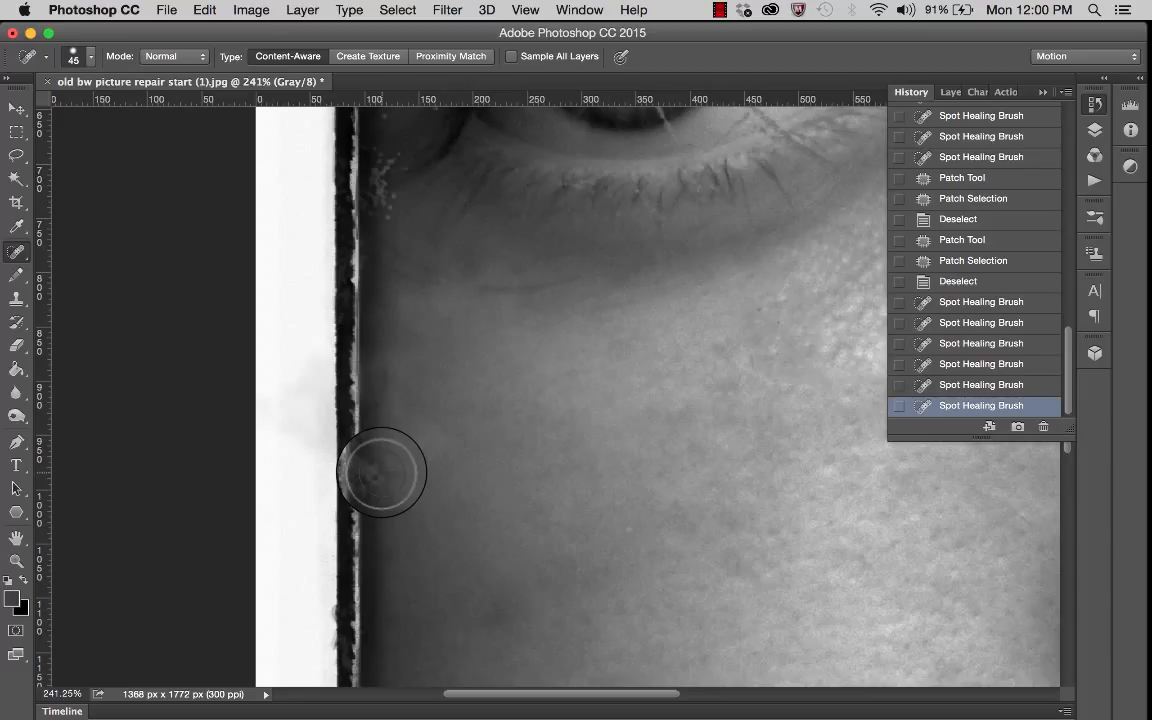
Replace the smudge where the shaded cheek meets the dark frame border using the Content-Aware Patch tool, and clear the selection.
drag(16, 252, 75, 282)
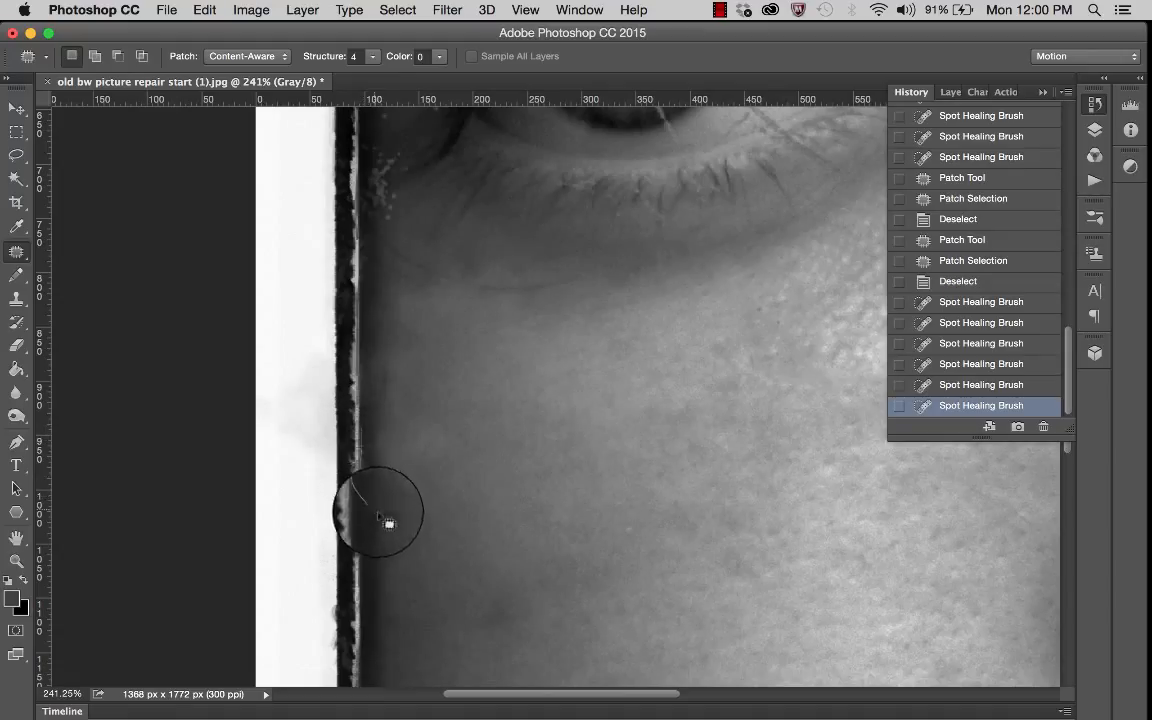
mouse_move(395, 463)
mouse_down()
mouse_move(375, 437)
mouse_move(372, 560)
mouse_up()
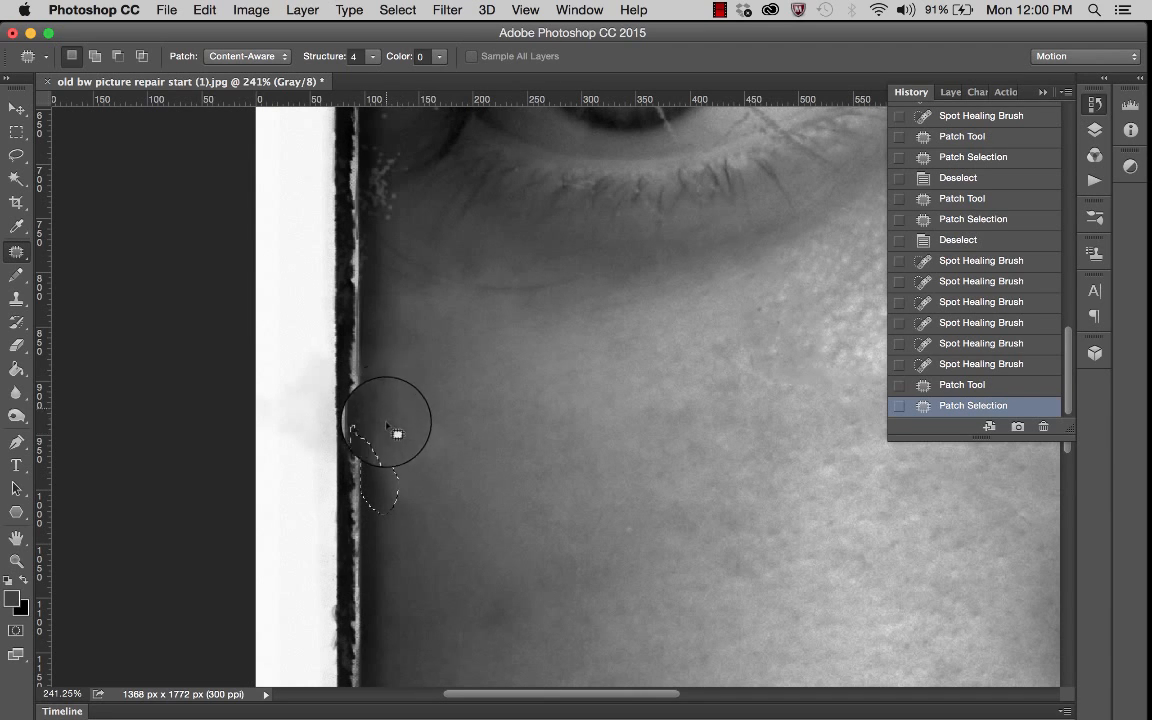
key(super+d)
Patch a small oval of uneven skin just inside the cheek's outer edge with texture from below it, and deselect.
scroll(535, 494, down, 2)
scroll(535, 494, right, 5)
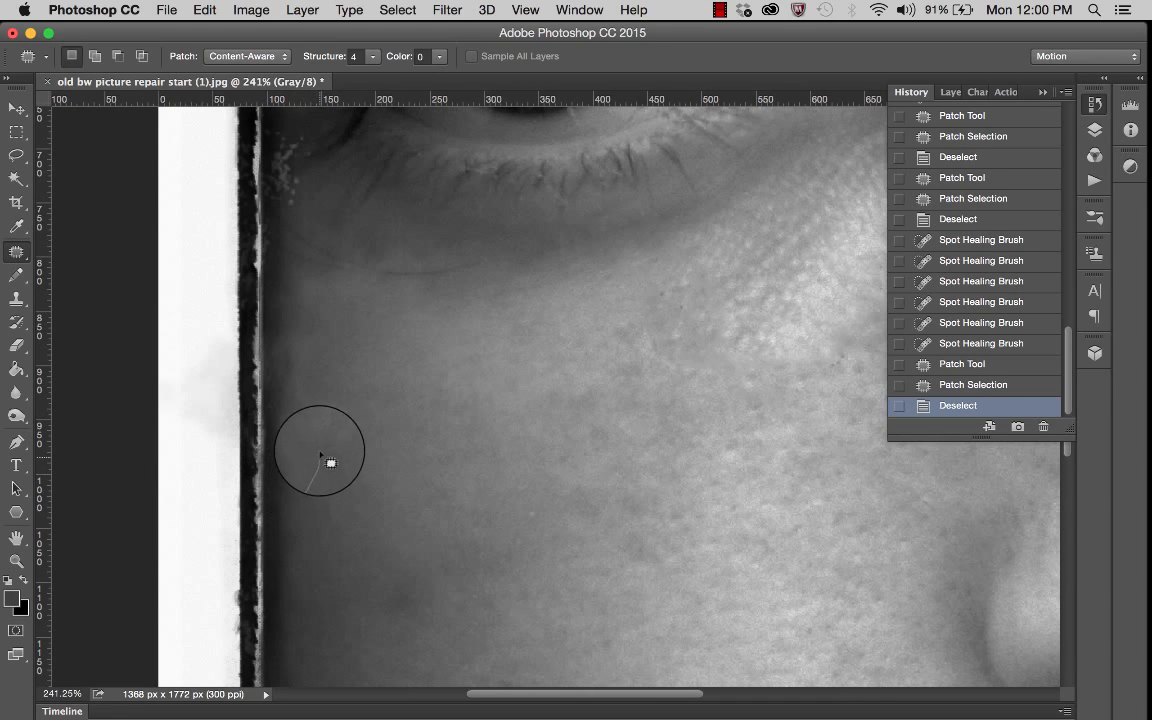
mouse_move(308, 435)
mouse_down()
mouse_move(281, 451)
mouse_move(288, 489)
mouse_move(300, 468)
mouse_move(318, 534)
mouse_up()
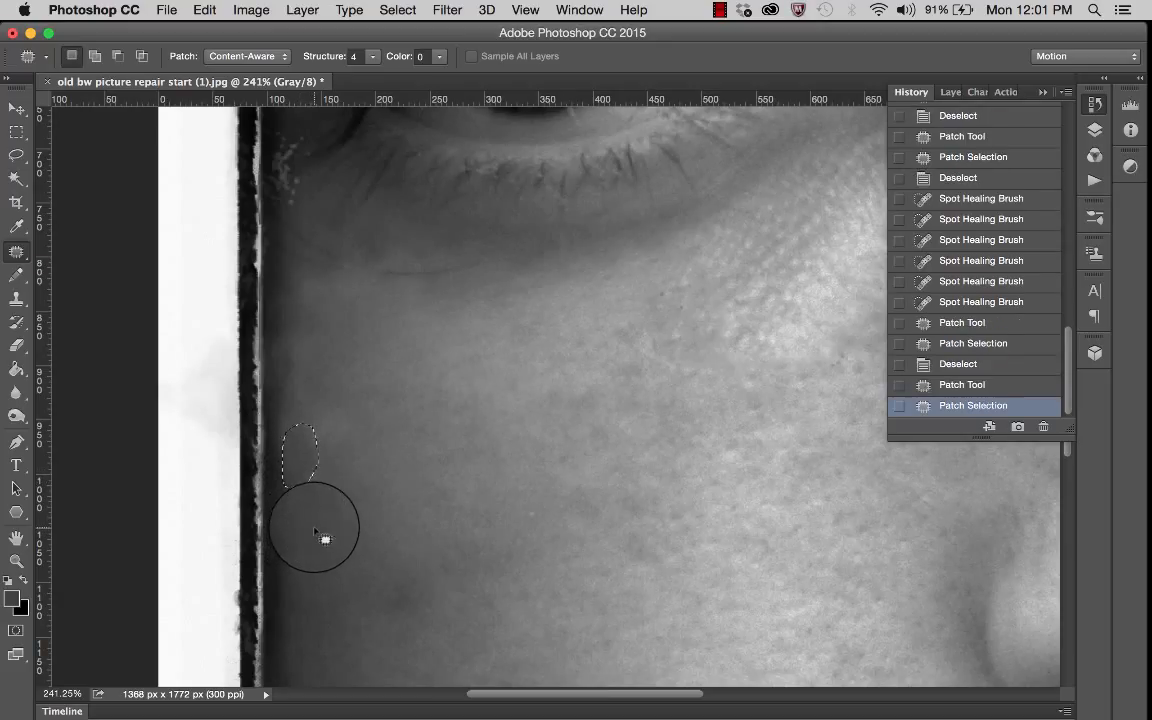
key(super+d)
scroll(387, 540, up, 4)
scroll(387, 540, left, 1)
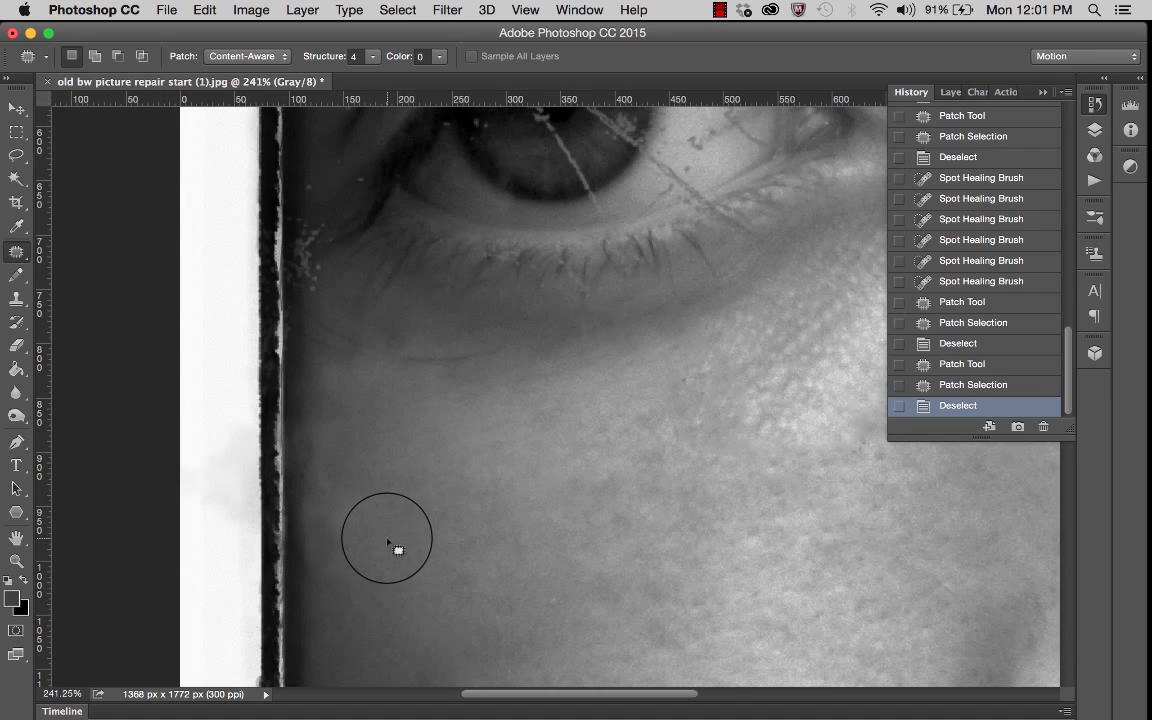
key(super+z)
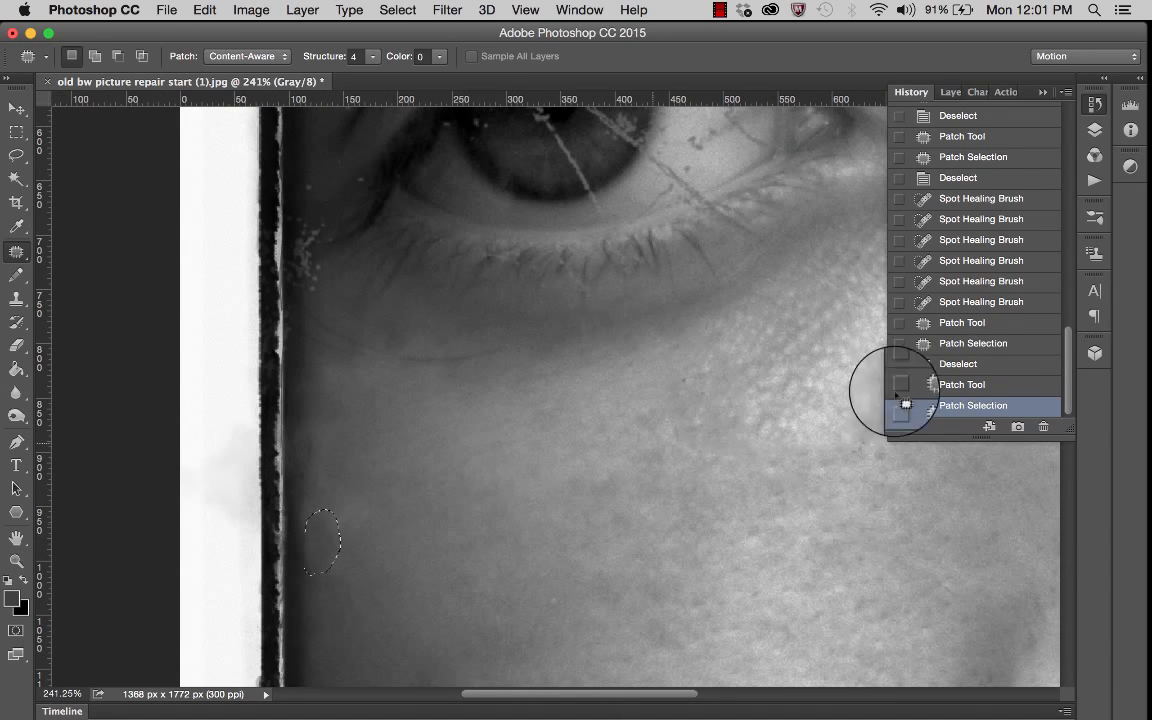
key(super+d)
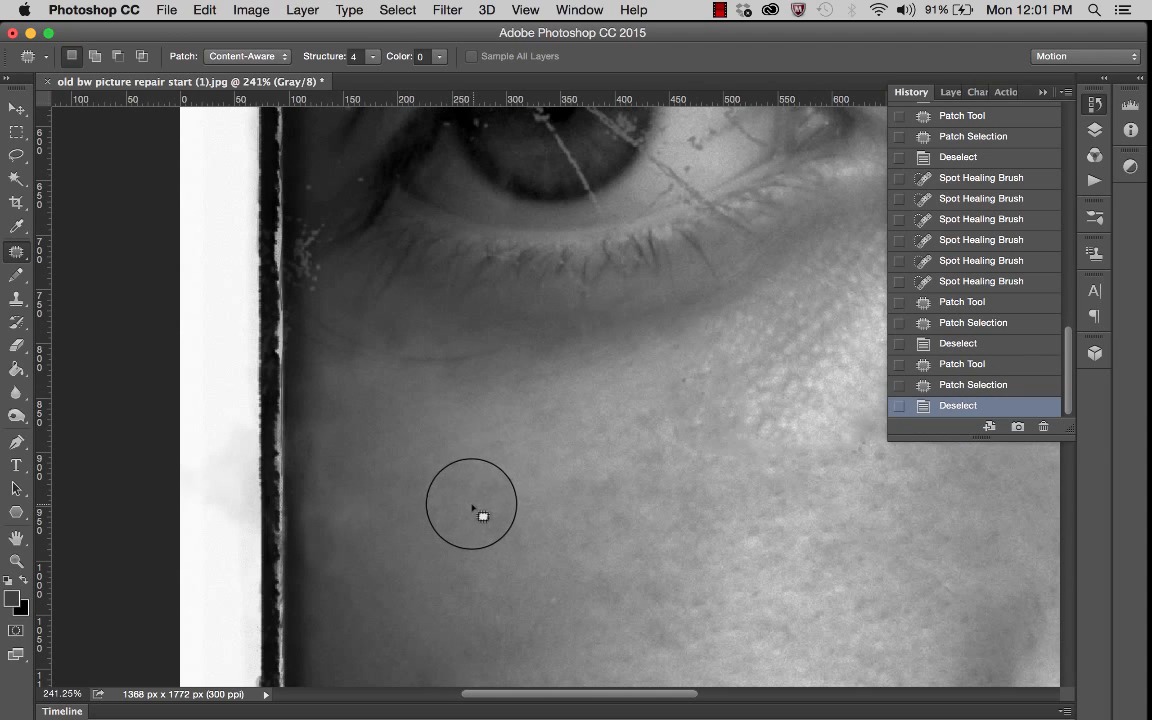
Spot-heal the cluster of pale specks below the eye's outer corner, against the frame border, with the 45 px brush.
click(17, 252)
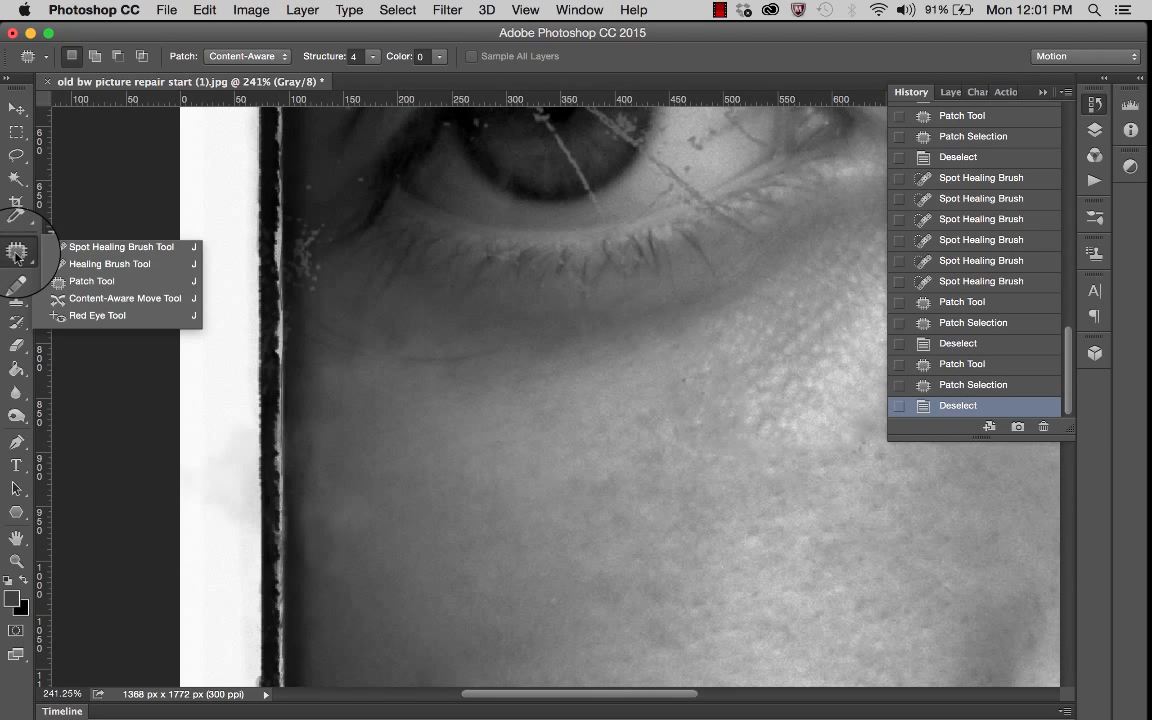
click(62, 247)
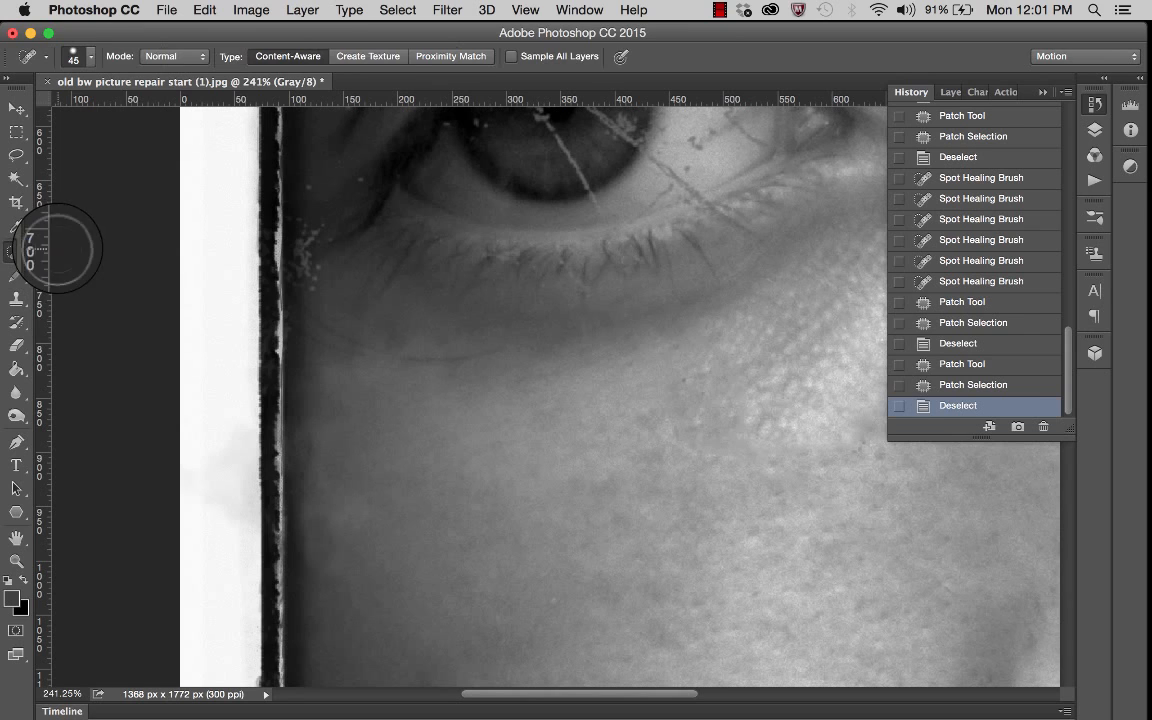
click(302, 280)
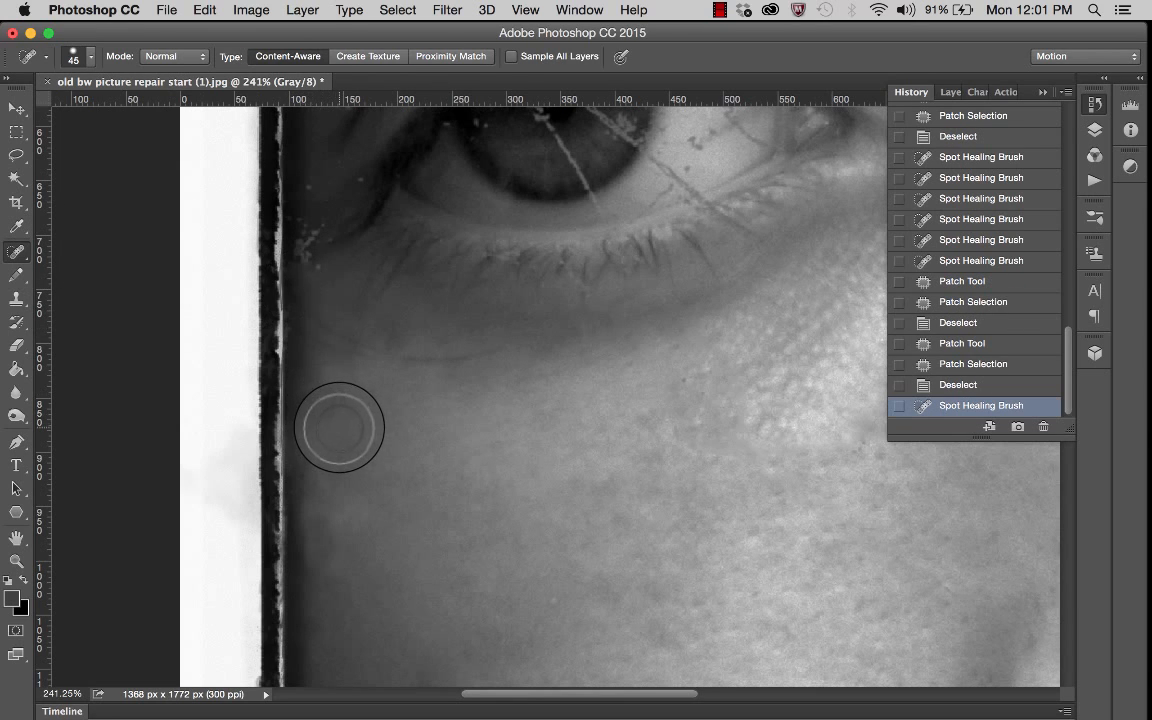
scroll(337, 428, up, 5)
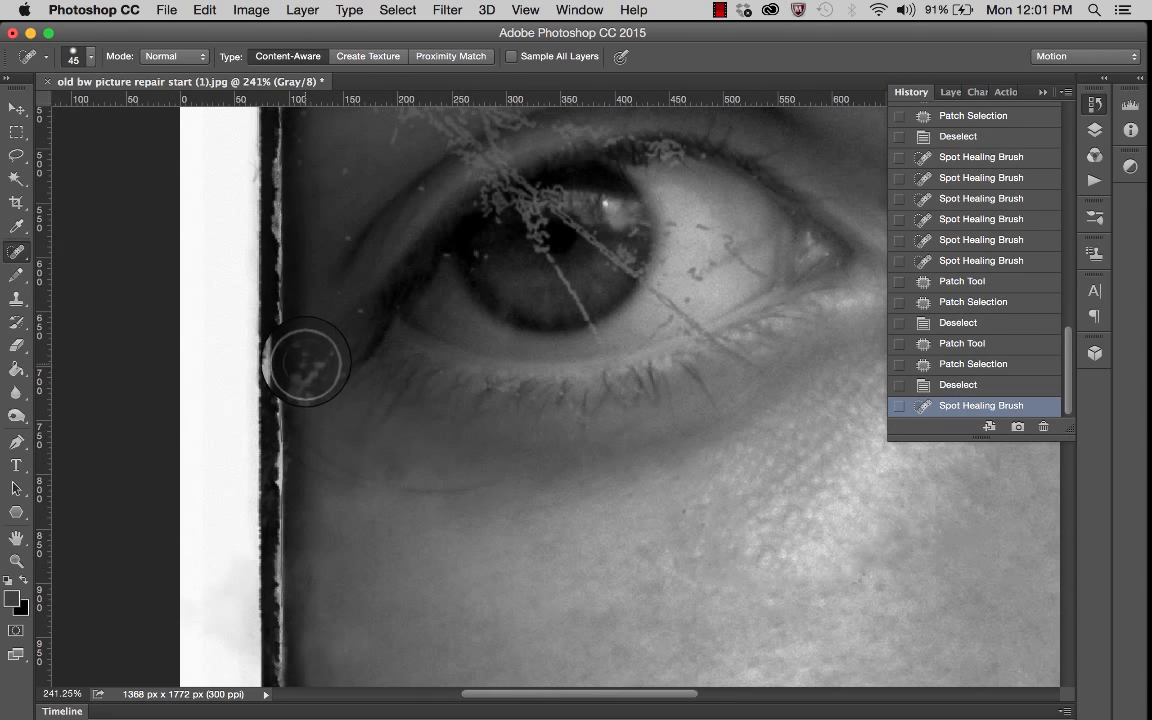
mouse_move(301, 355)
mouse_down()
mouse_move(301, 342)
mouse_move(316, 362)
mouse_up()
click(312, 363)
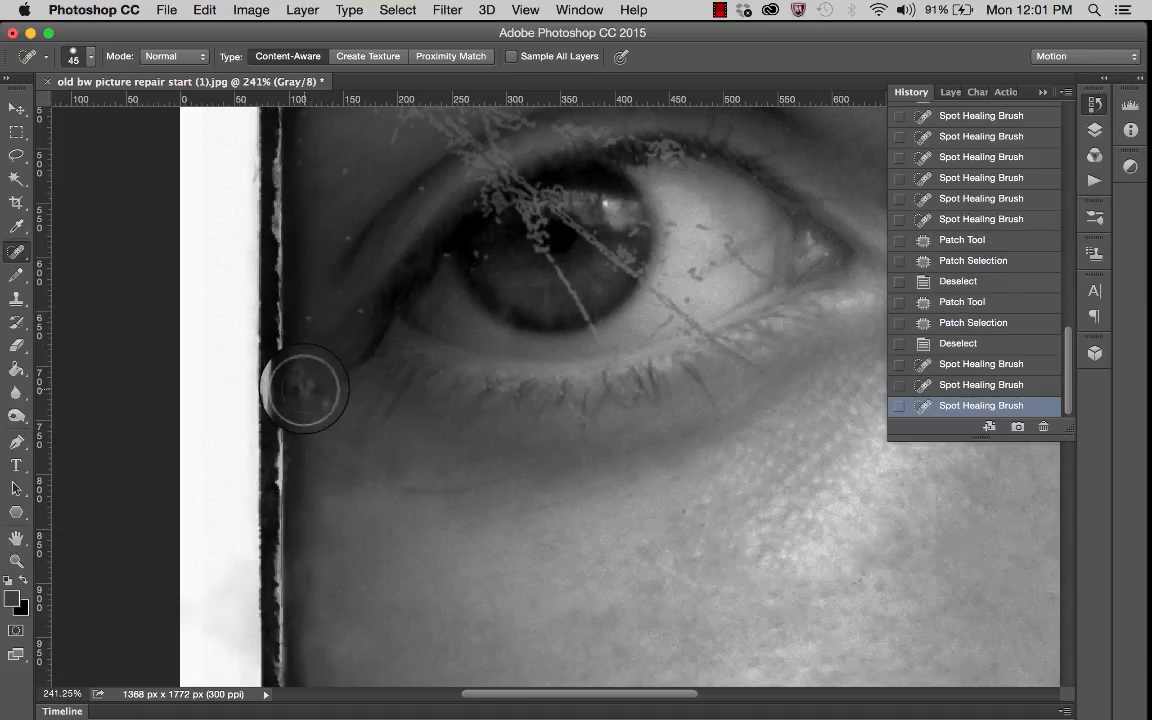
click(303, 387)
click(311, 401)
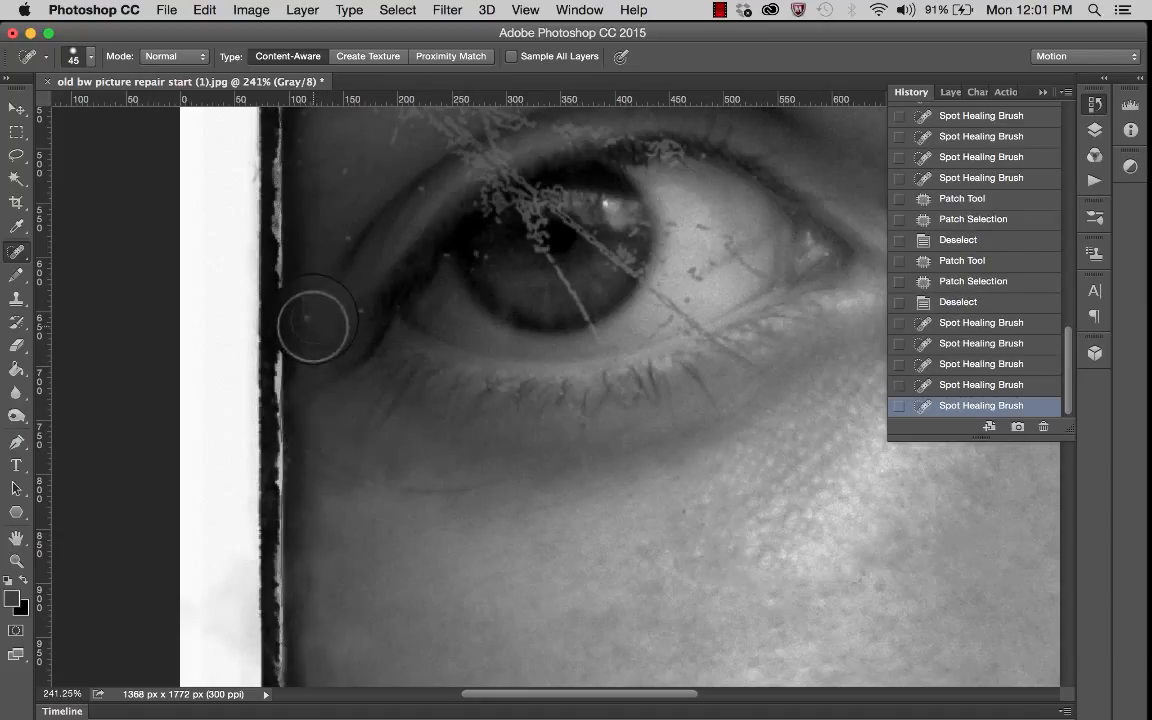
Spot-heal the isolated specks on the dark skin between the eye's outer corner and the frame border, up toward the brow.
click(307, 316)
click(305, 368)
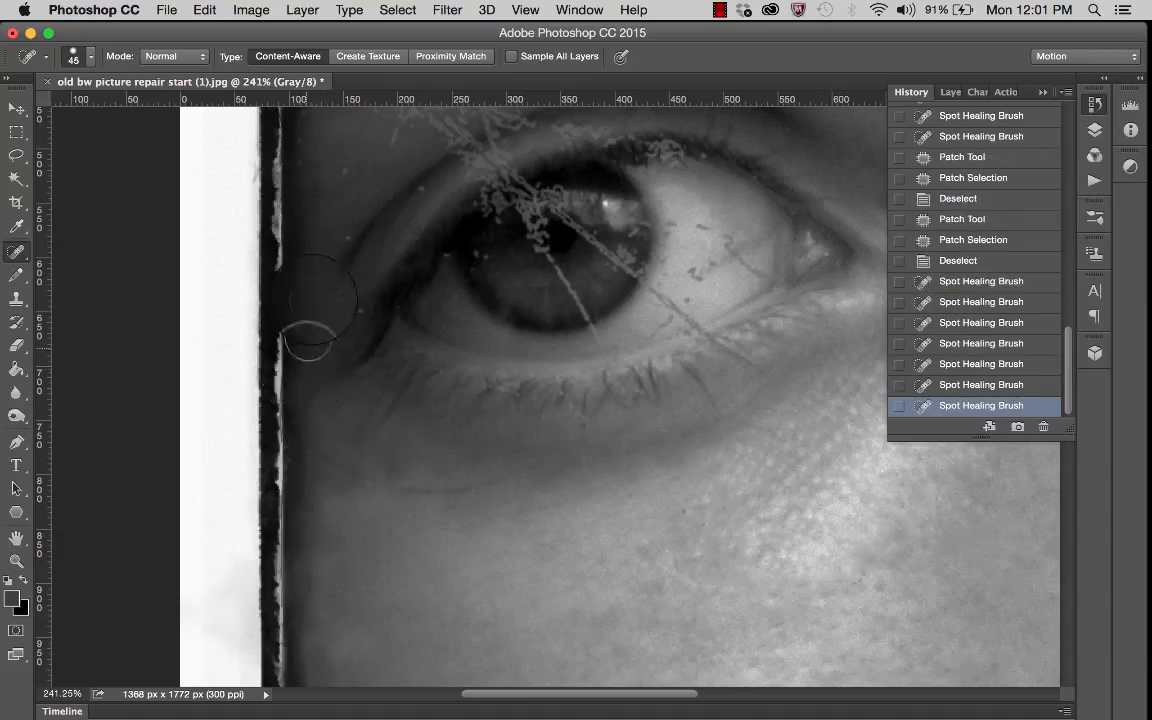
click(340, 162)
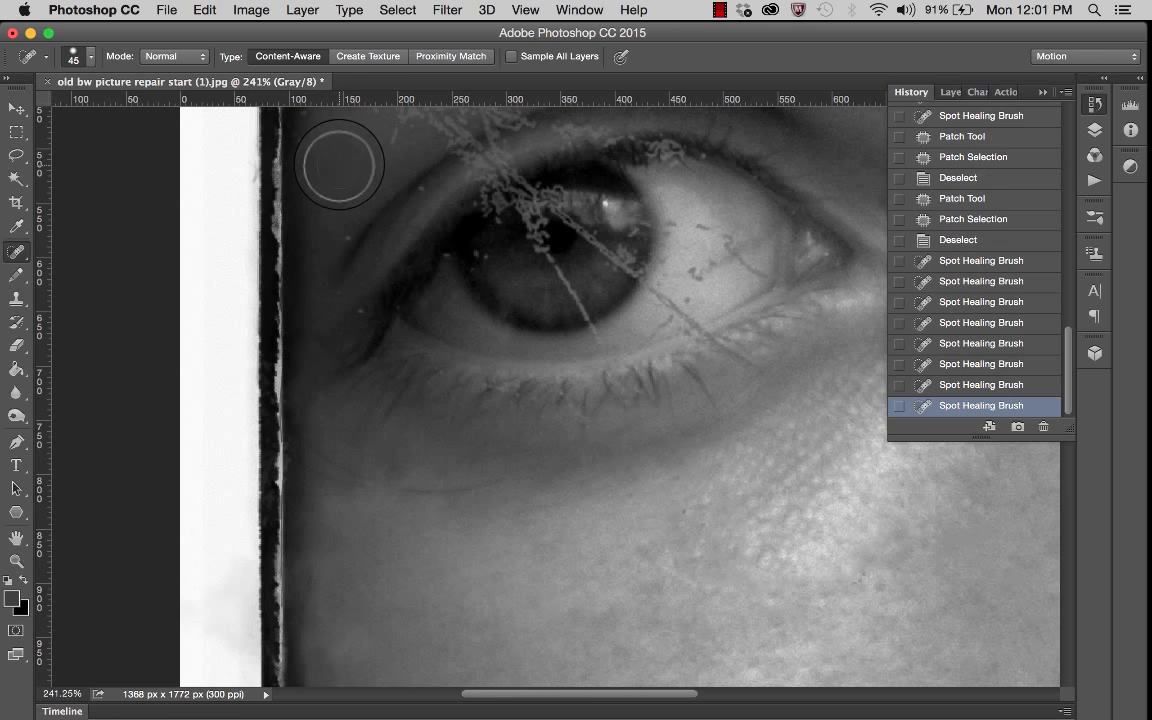
click(335, 230)
Spot-heal the skin along the frame border beside the scratched upper eyelid.
scroll(400, 245, up, 3)
scroll(400, 245, right, 1)
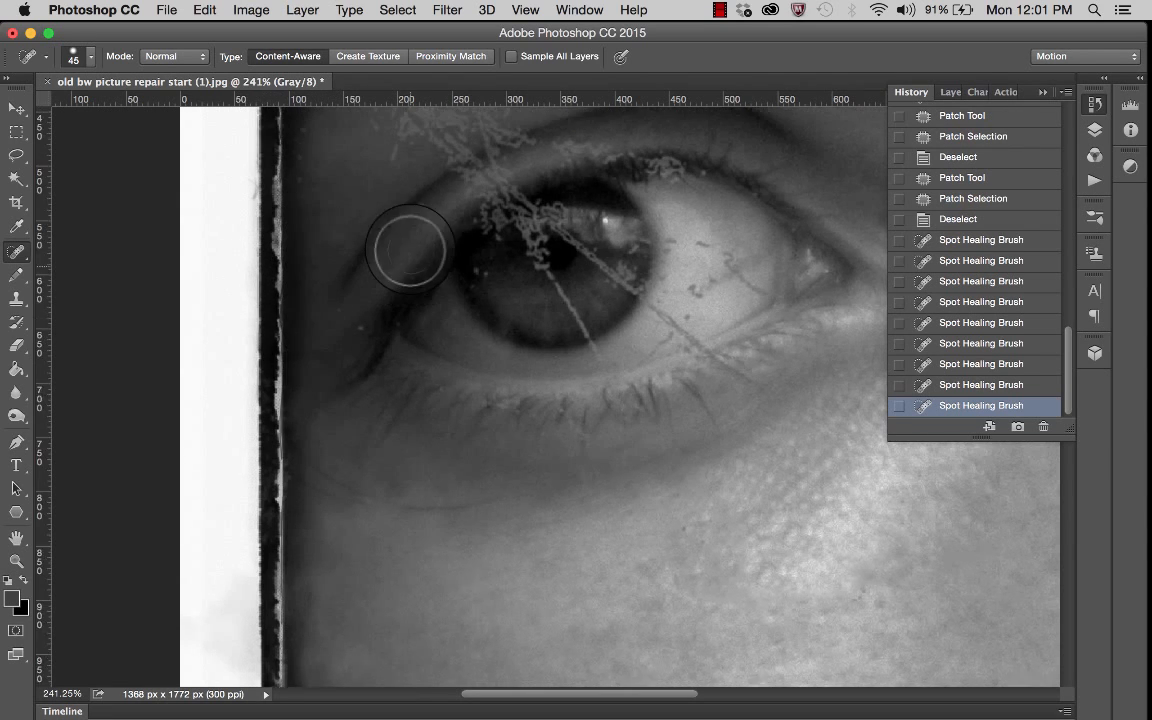
scroll(410, 249, up, 1)
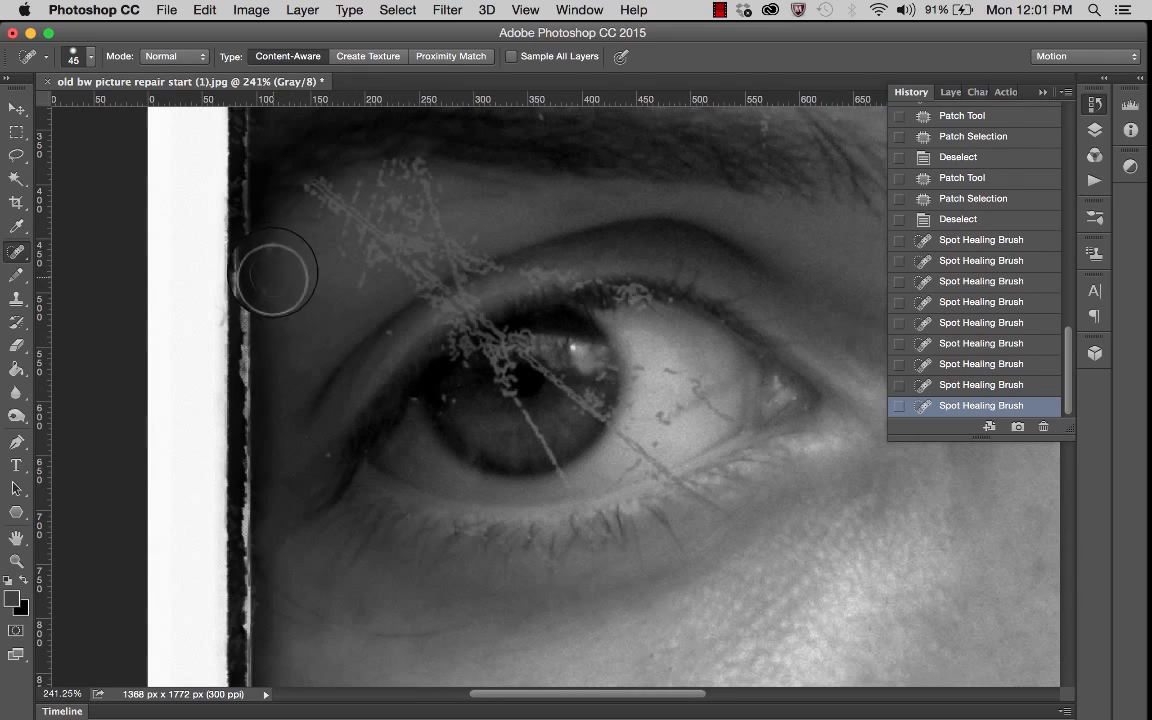
click(270, 254)
click(273, 292)
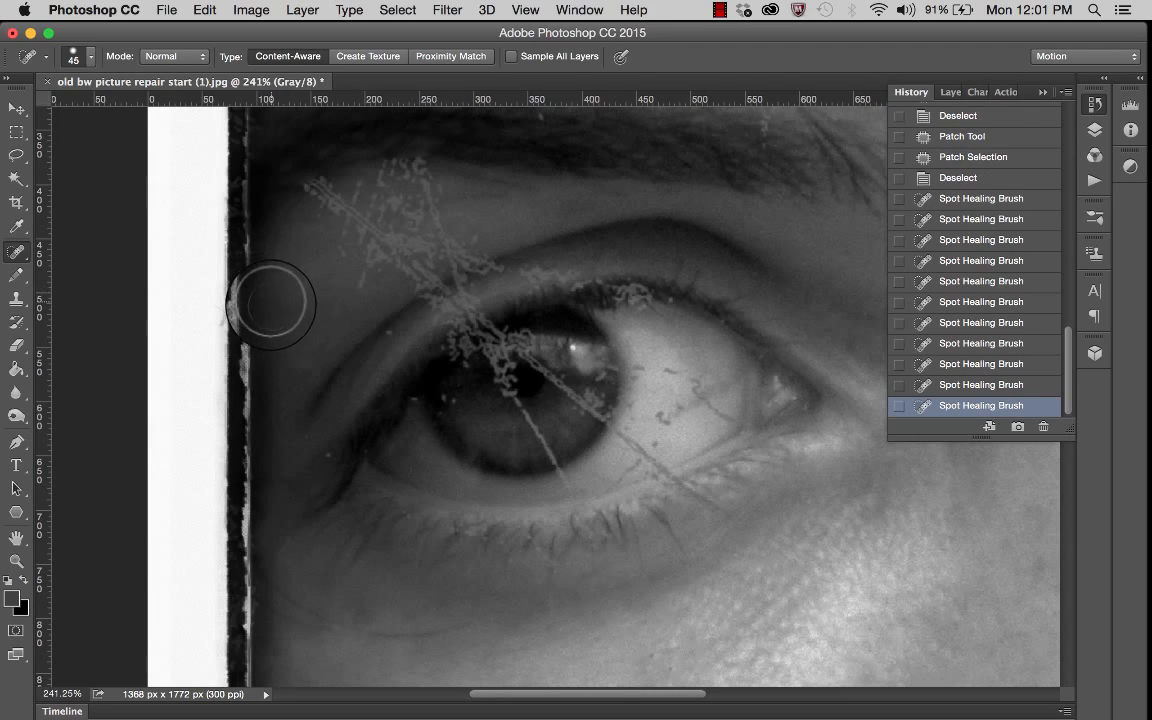